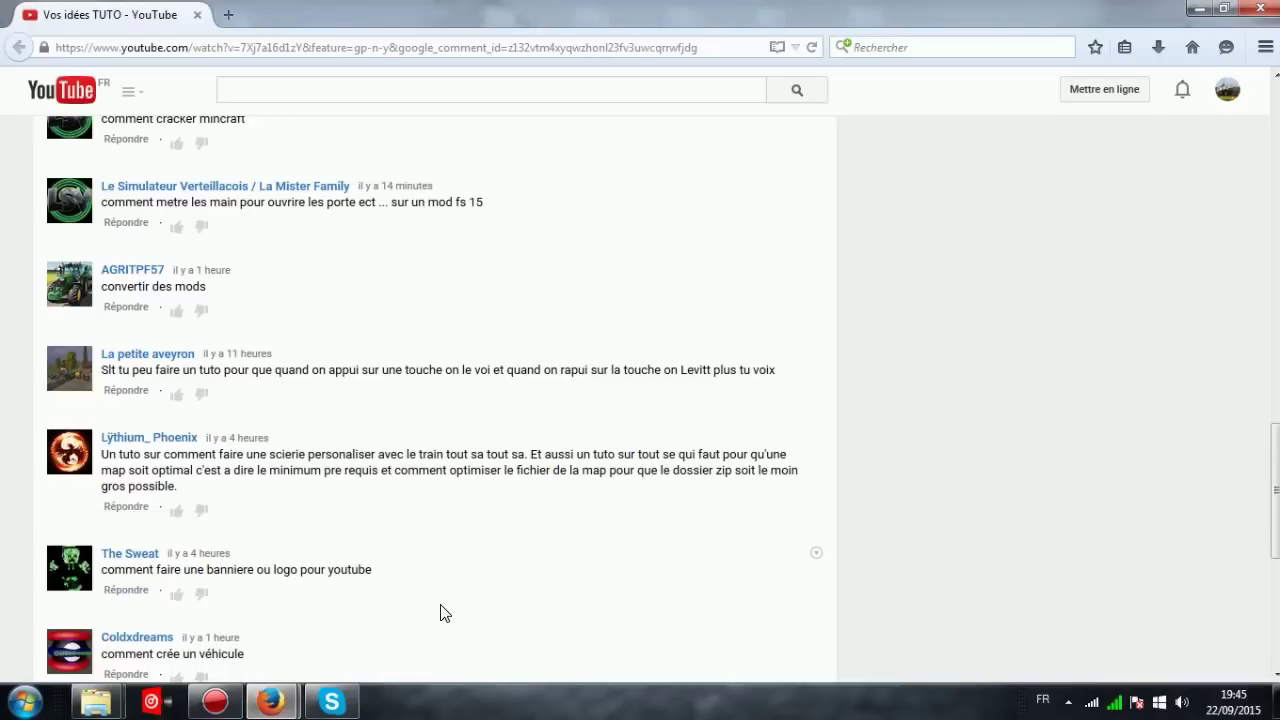
Read through the viewers' tutorial suggestions in the comments below the video "Vos idées TUTO"
scroll(420, 578, down, 15)
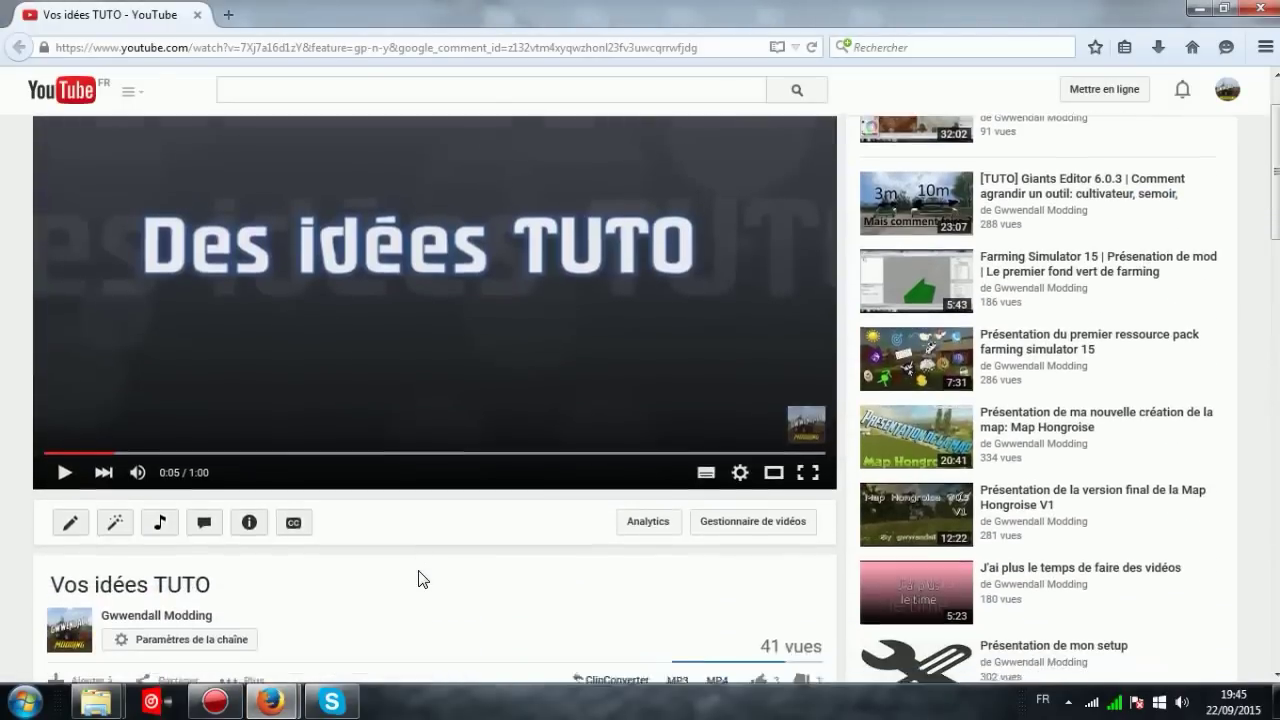
scroll(422, 580, down, 1)
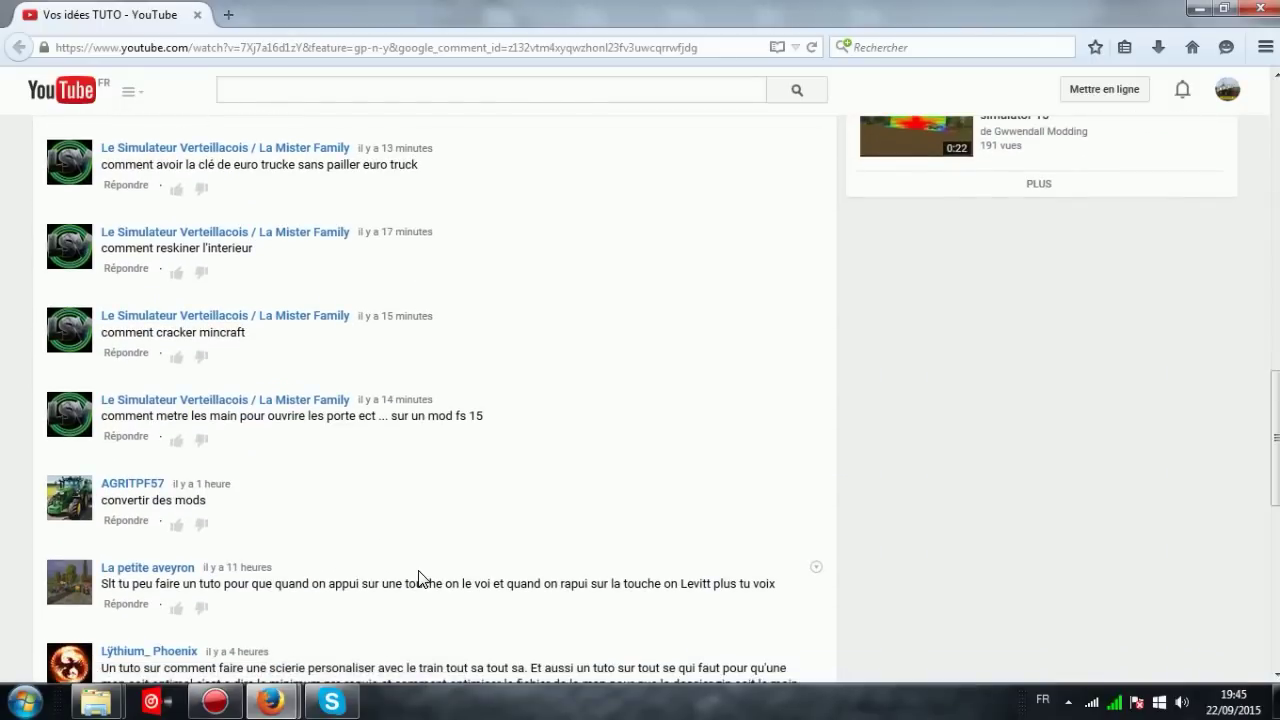
scroll(420, 578, down, 10)
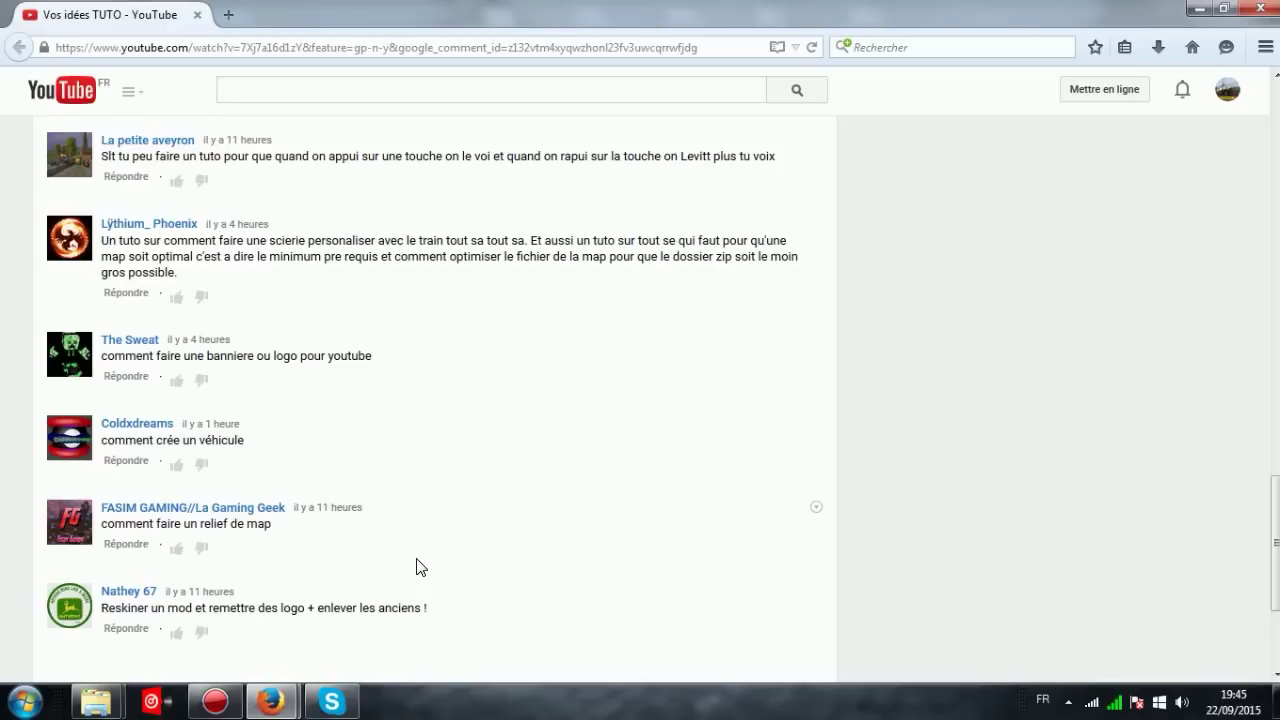
scroll(420, 548, down, 4)
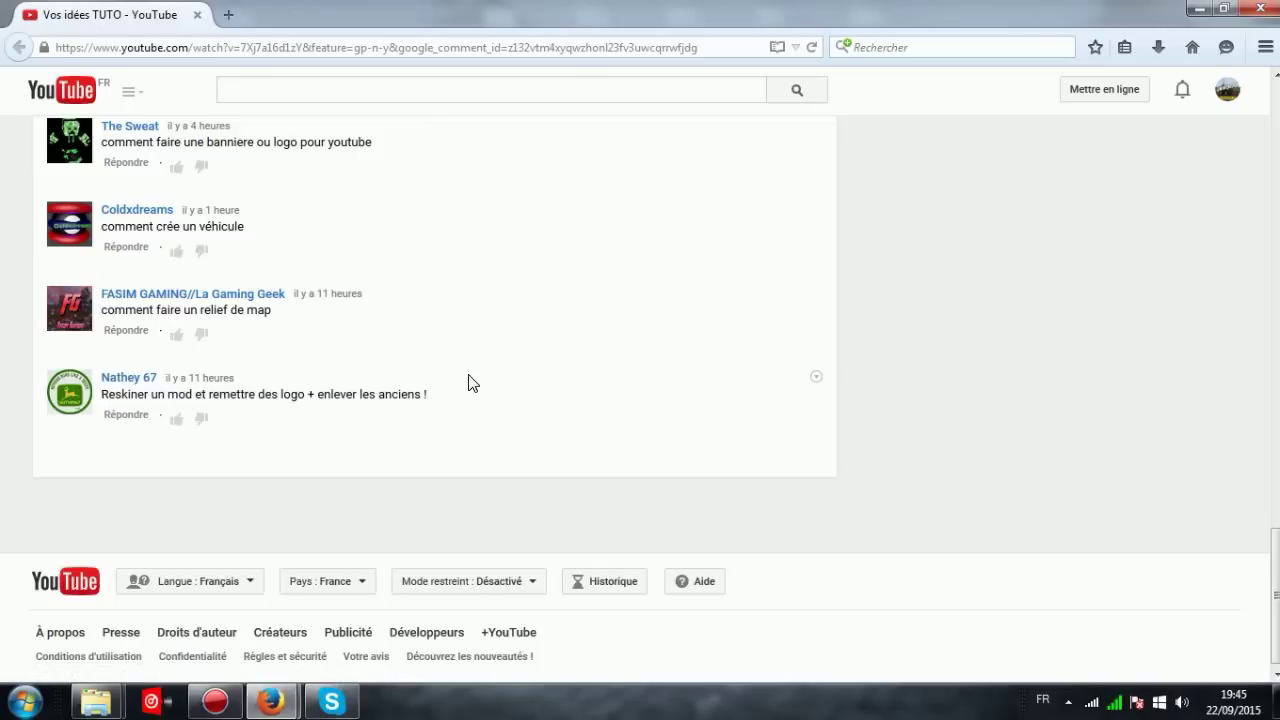
Extract Bennette_Agram2_LS15.zip to the desktop folder Bennette_Agram2_LS15 and open the extracted folder
click(1196, 9)
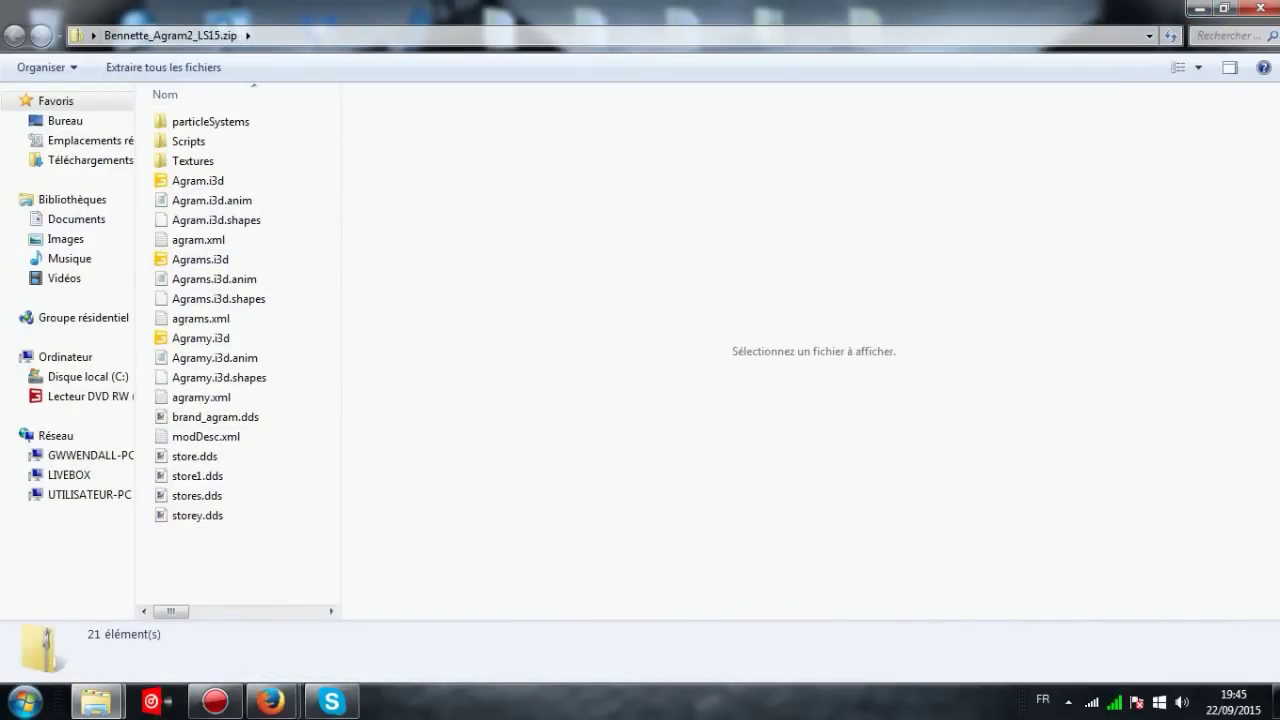
click(1257, 8)
drag(534, 434, 410, 614)
right_click(408, 610)
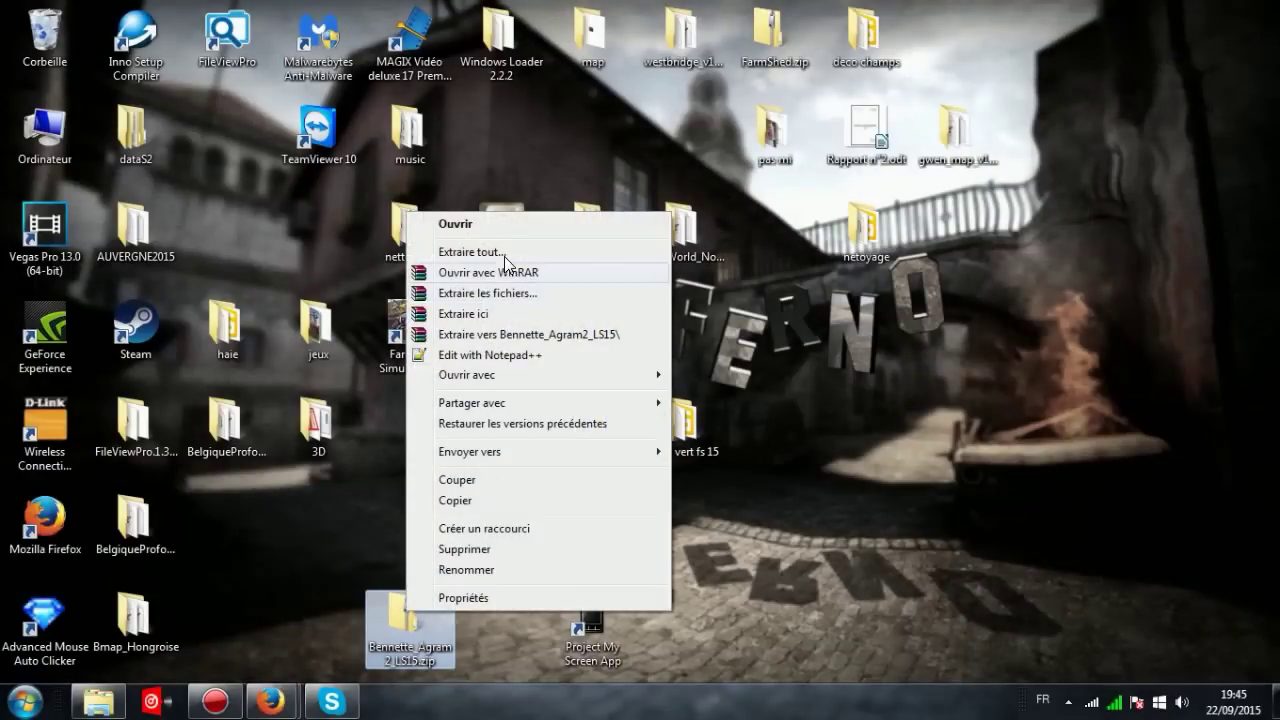
click(470, 252)
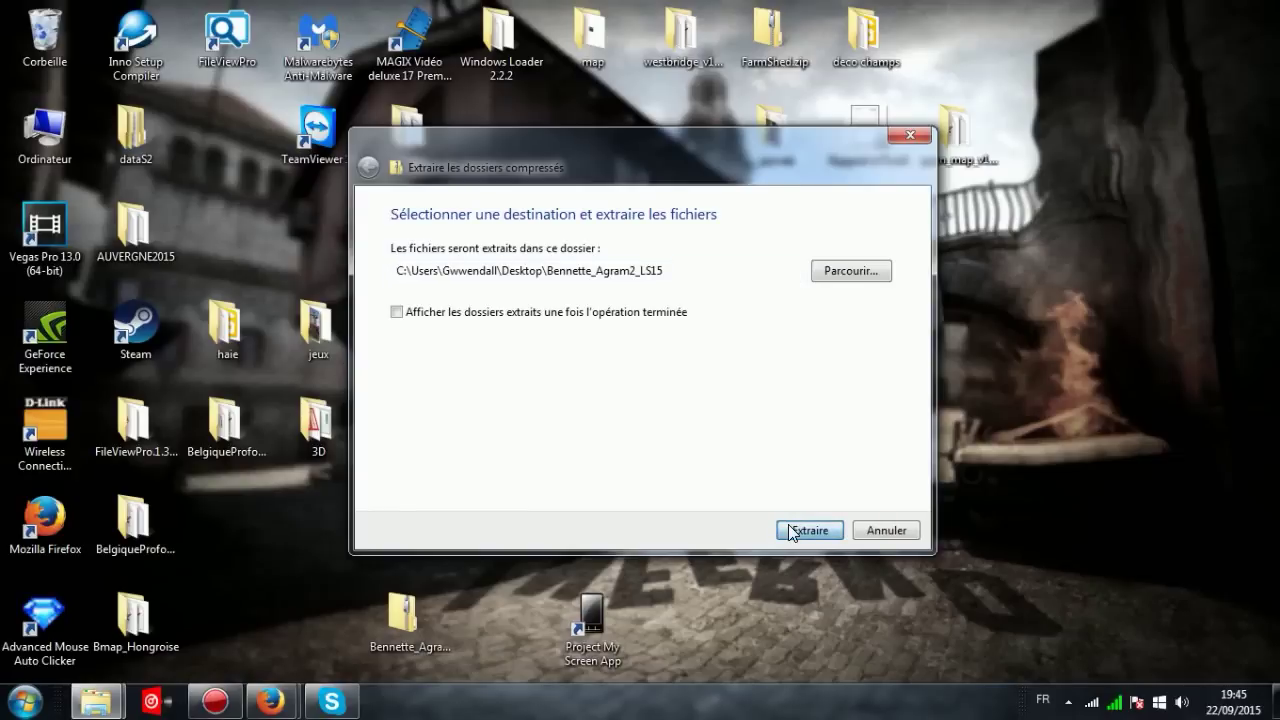
click(791, 531)
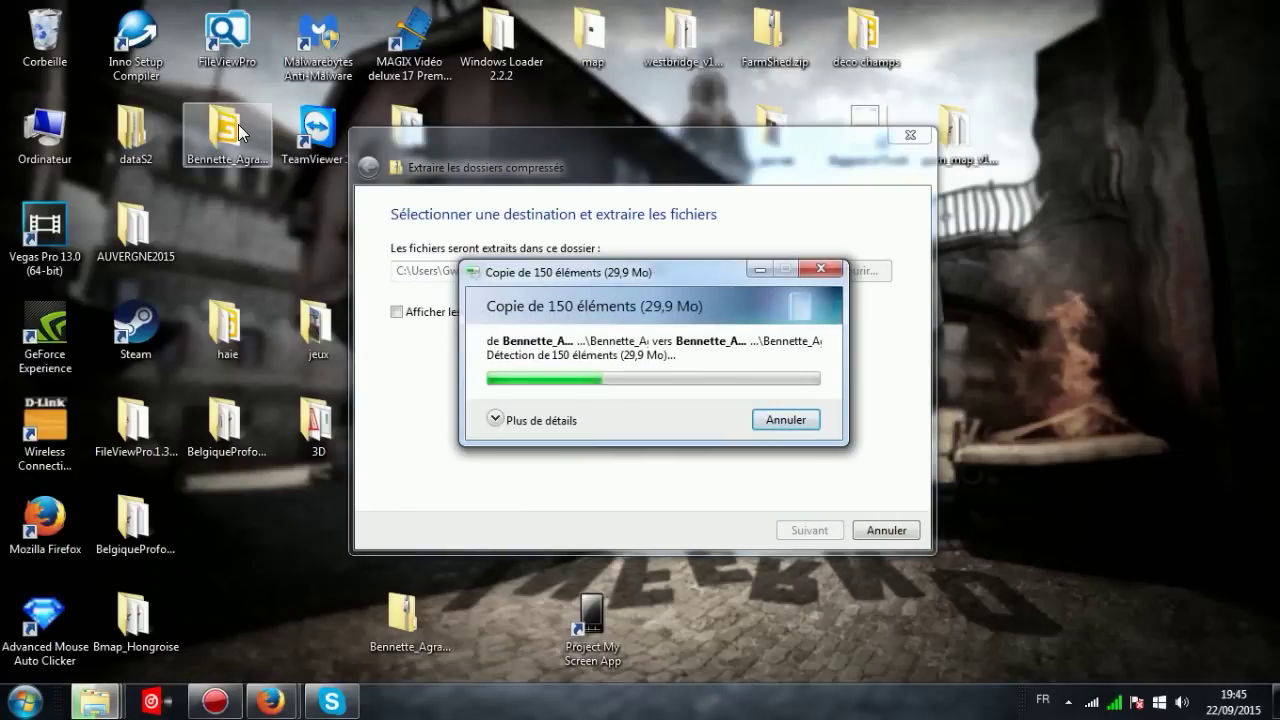
double_click(240, 133)
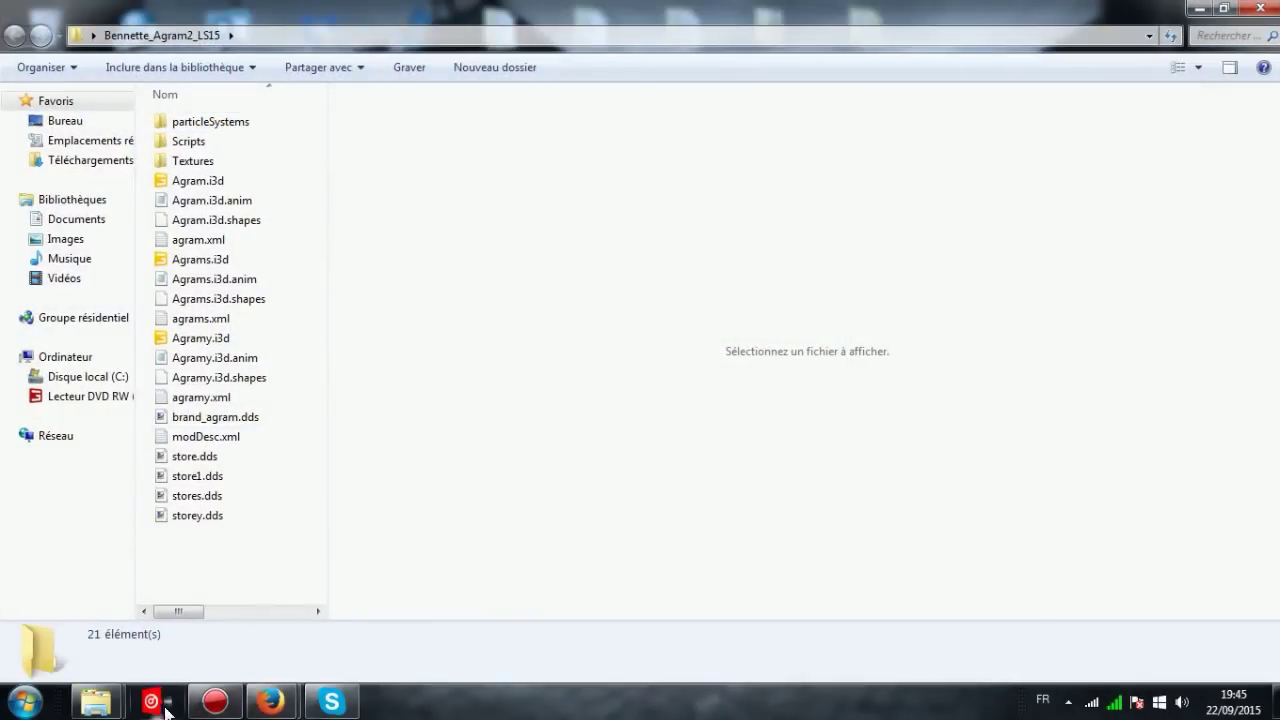
Open the mod's Textures folder and view the textures agram.dds and agram2.dds in paint.net
mouse_move(224, 482)
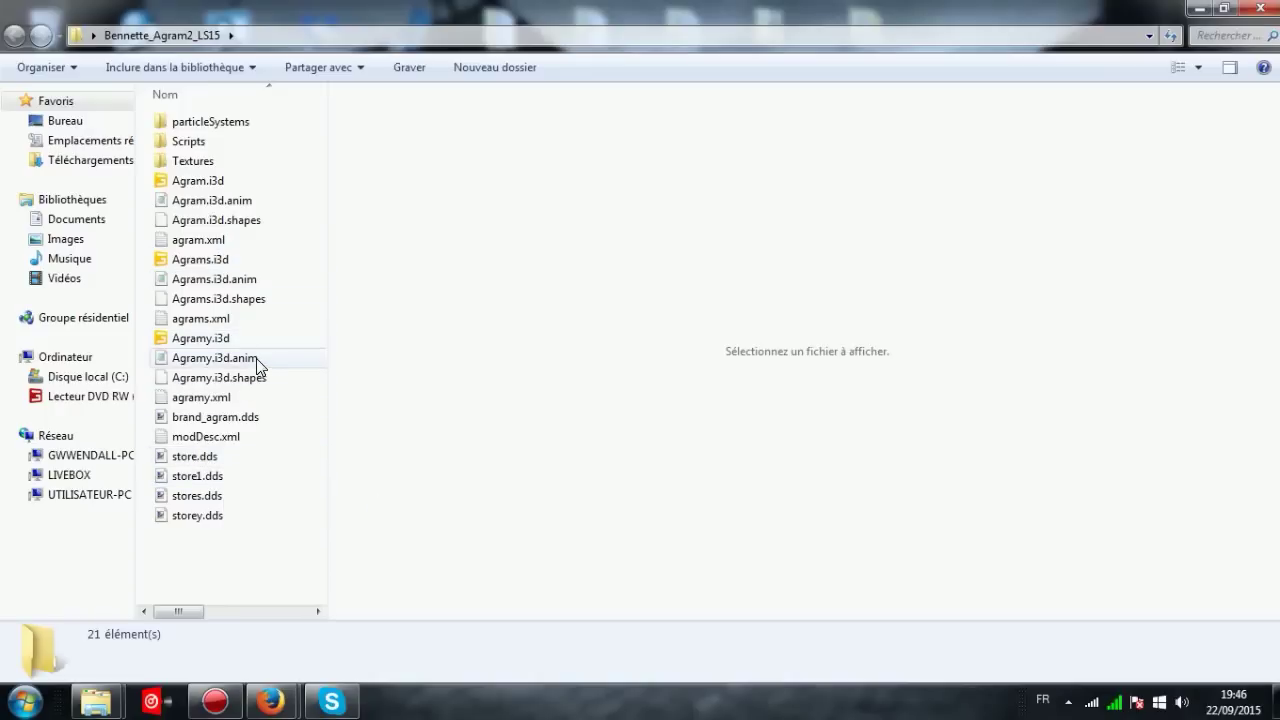
double_click(245, 162)
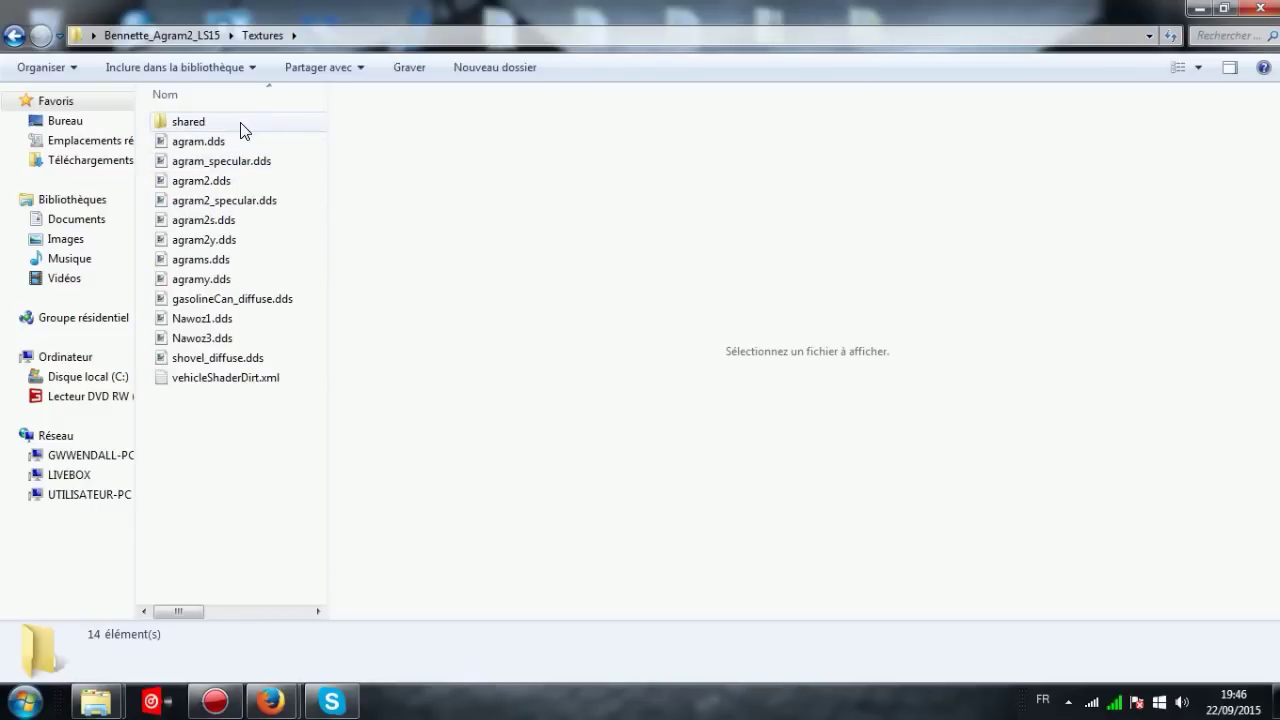
click(280, 150)
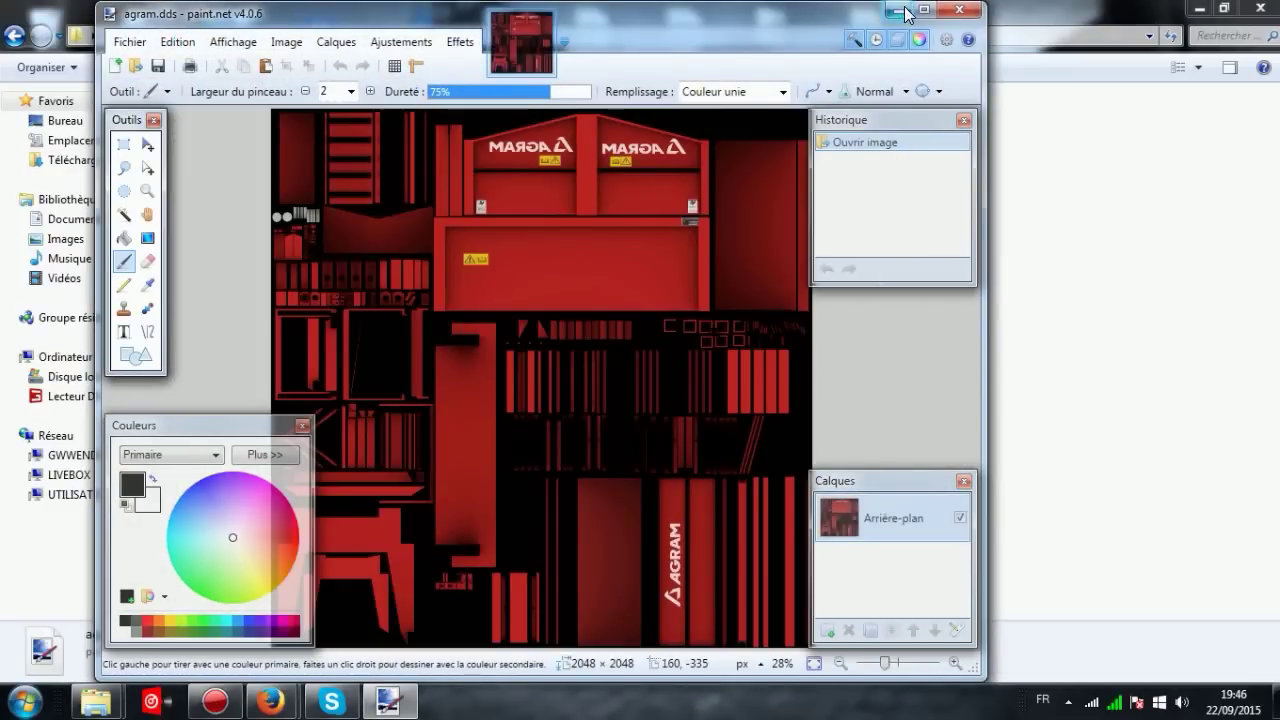
click(924, 10)
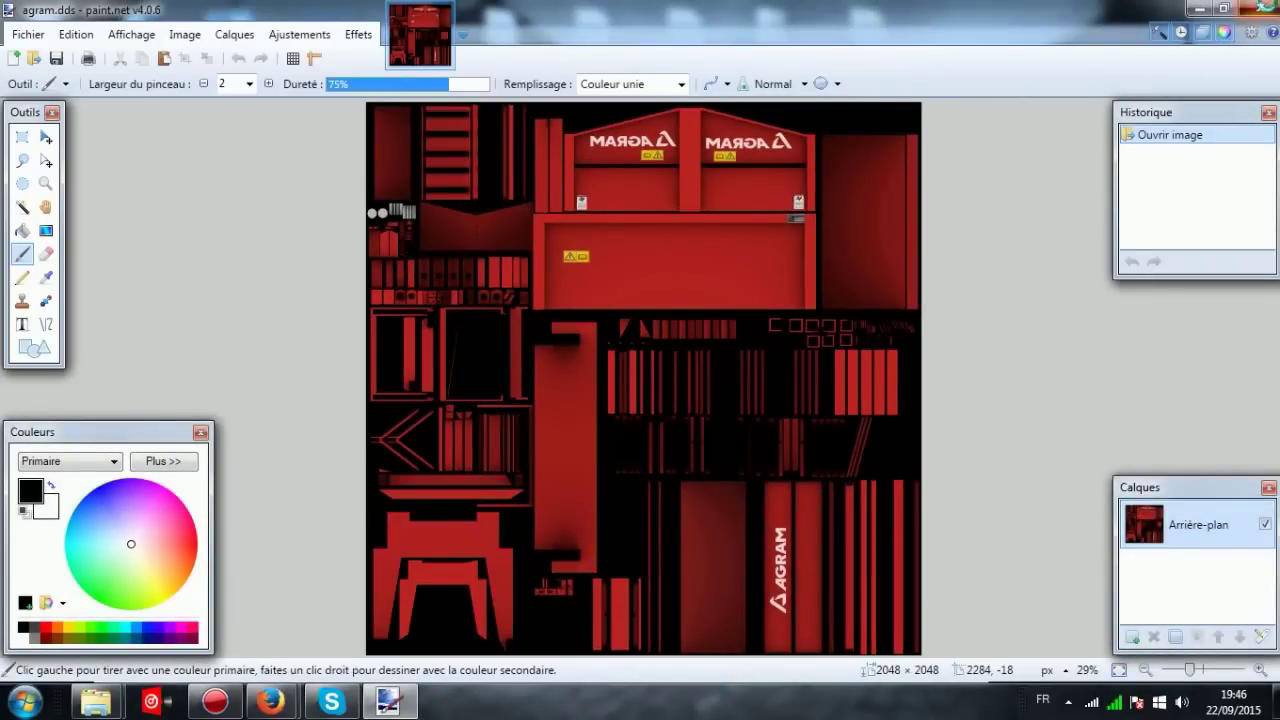
key(alt+F4)
double_click(250, 184)
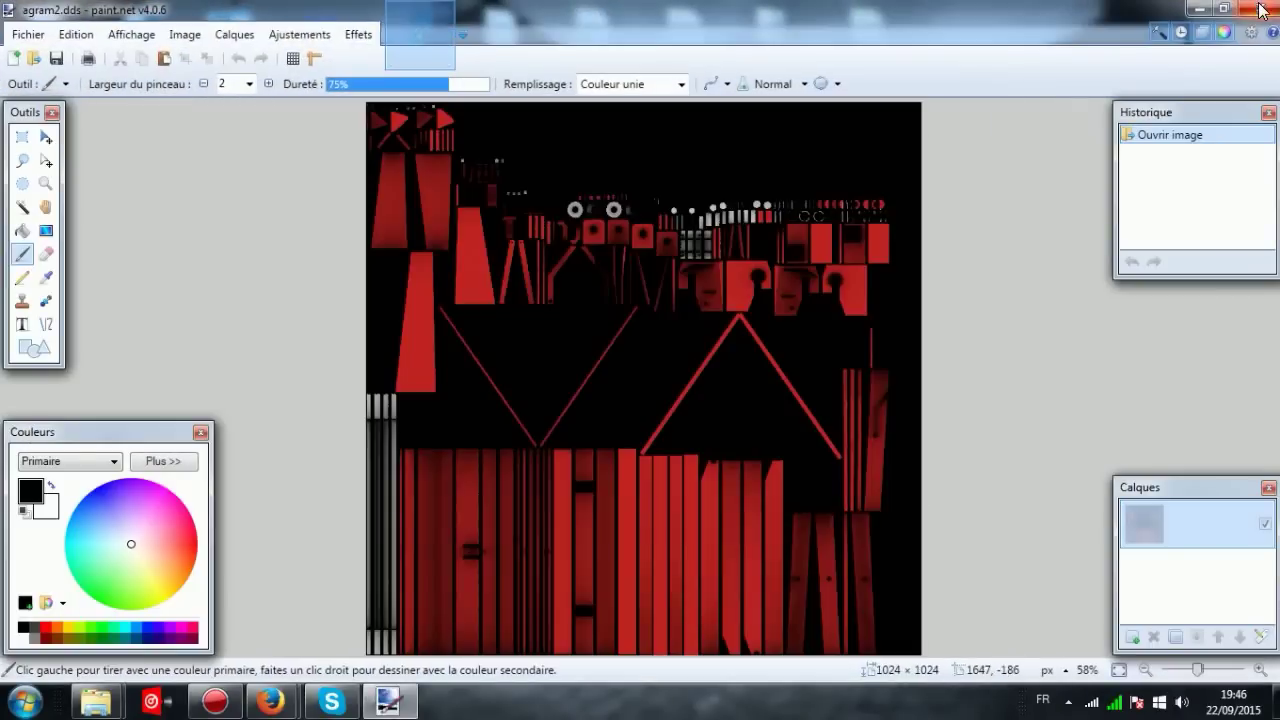
click(1262, 10)
View the colour variant textures agram2s.dds, agrams.dds and agramy.dds, closing each one after checking it
double_click(272, 228)
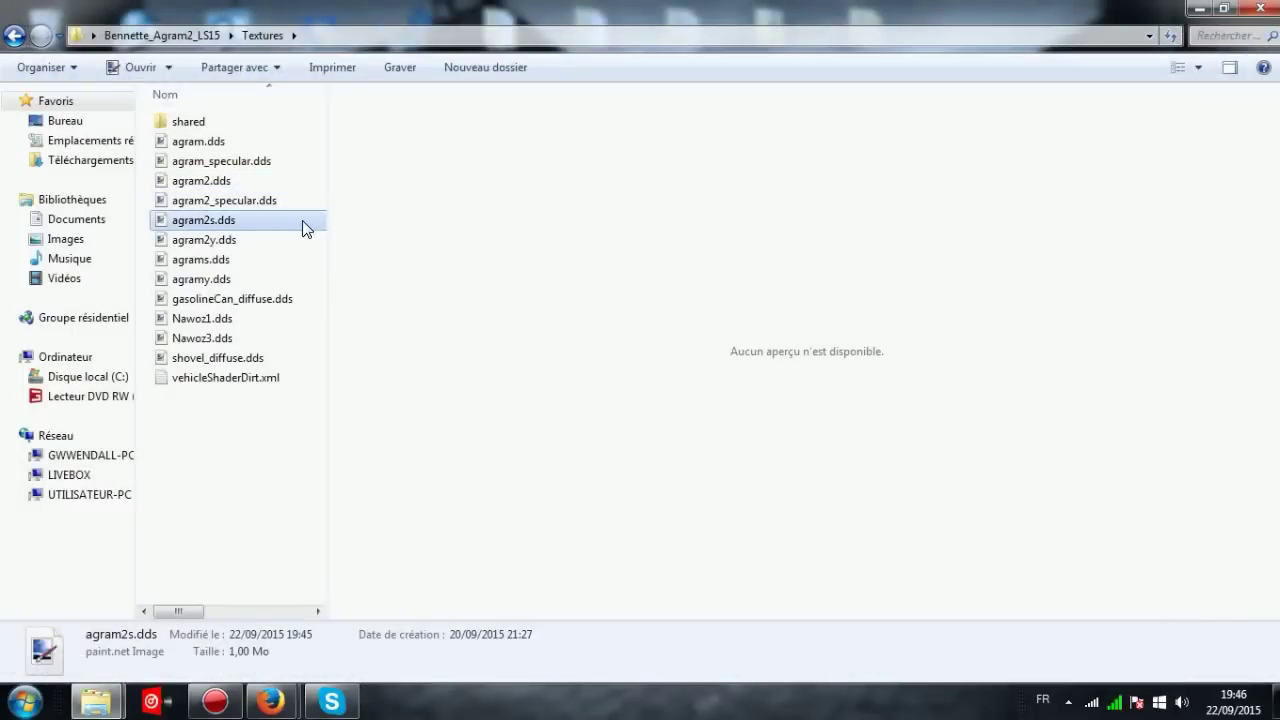
key(alt+F4)
double_click(267, 262)
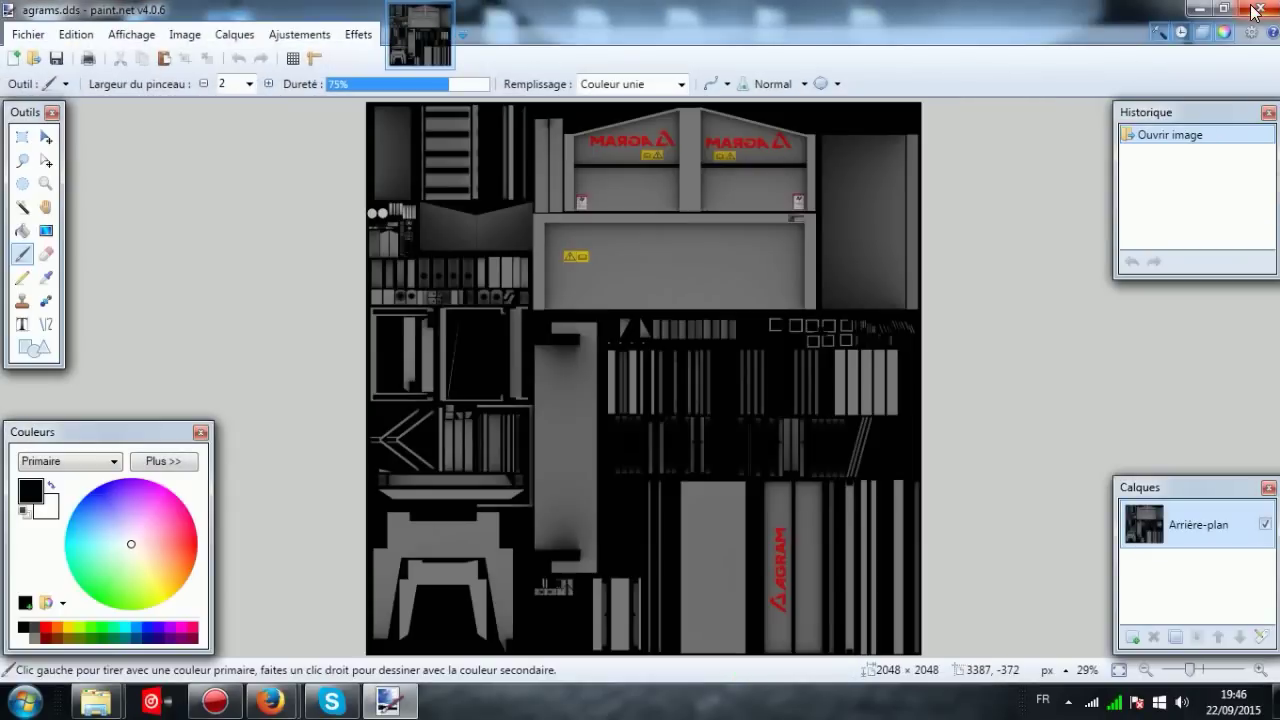
click(1255, 10)
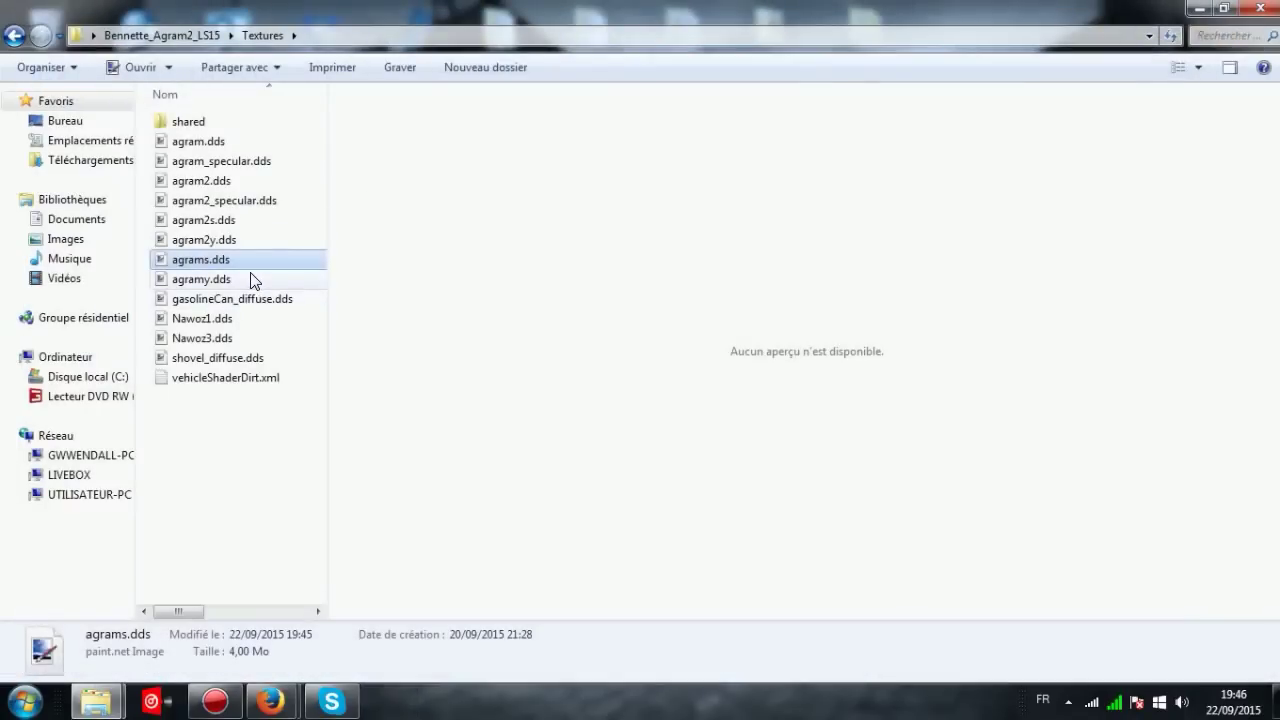
double_click(252, 280)
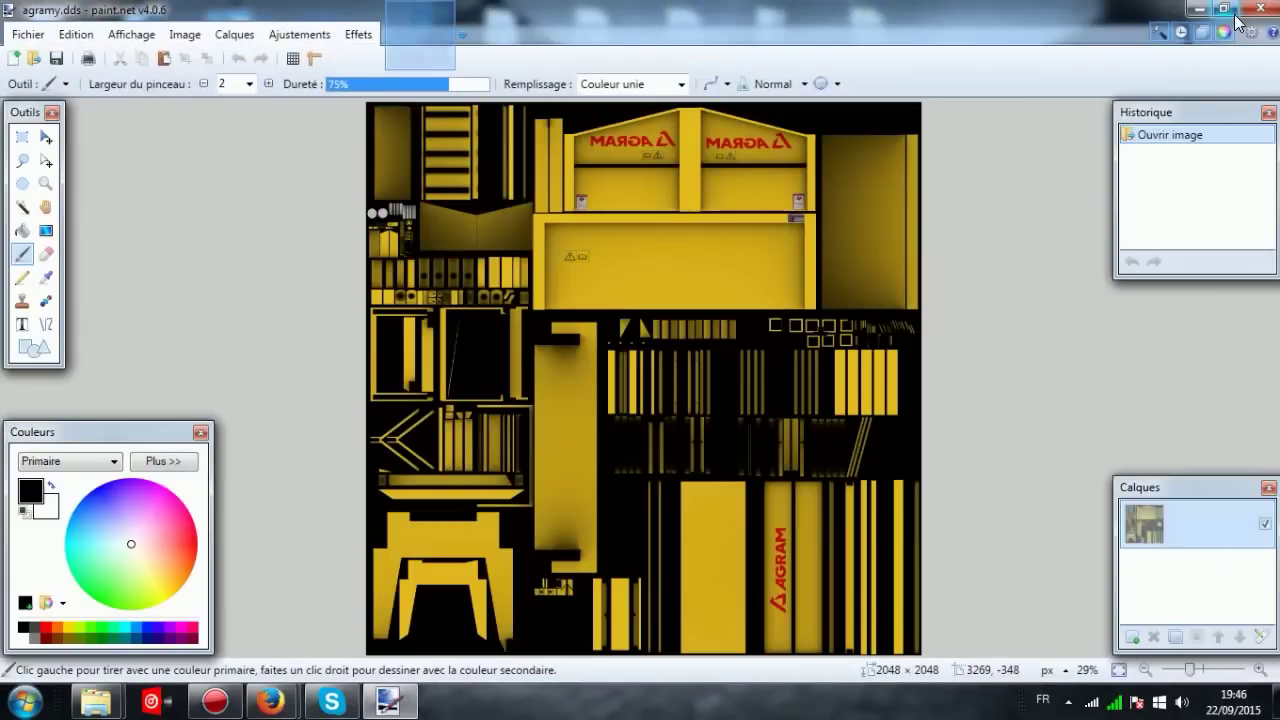
click(1258, 10)
Open Agrams.i3d from the mod's main folder in GIANTS Editor, dismiss the welcome window and view the model
key(BackSpace)
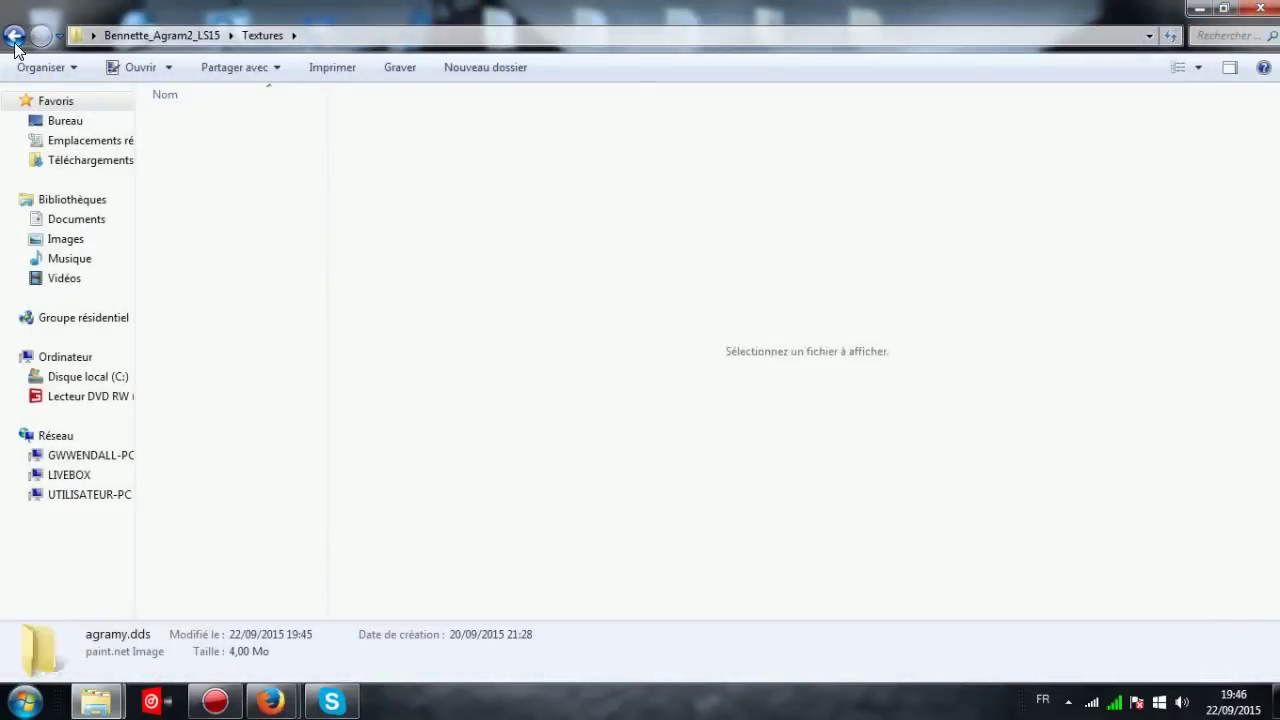
double_click(228, 262)
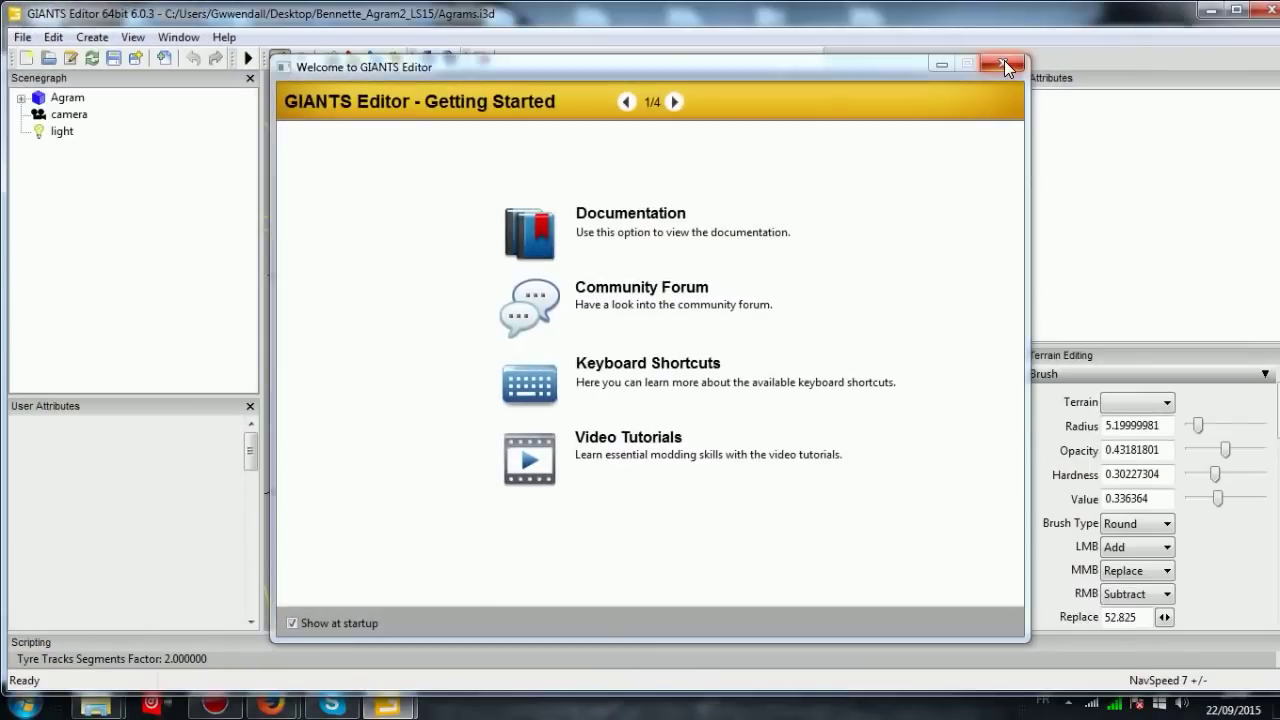
click(1004, 63)
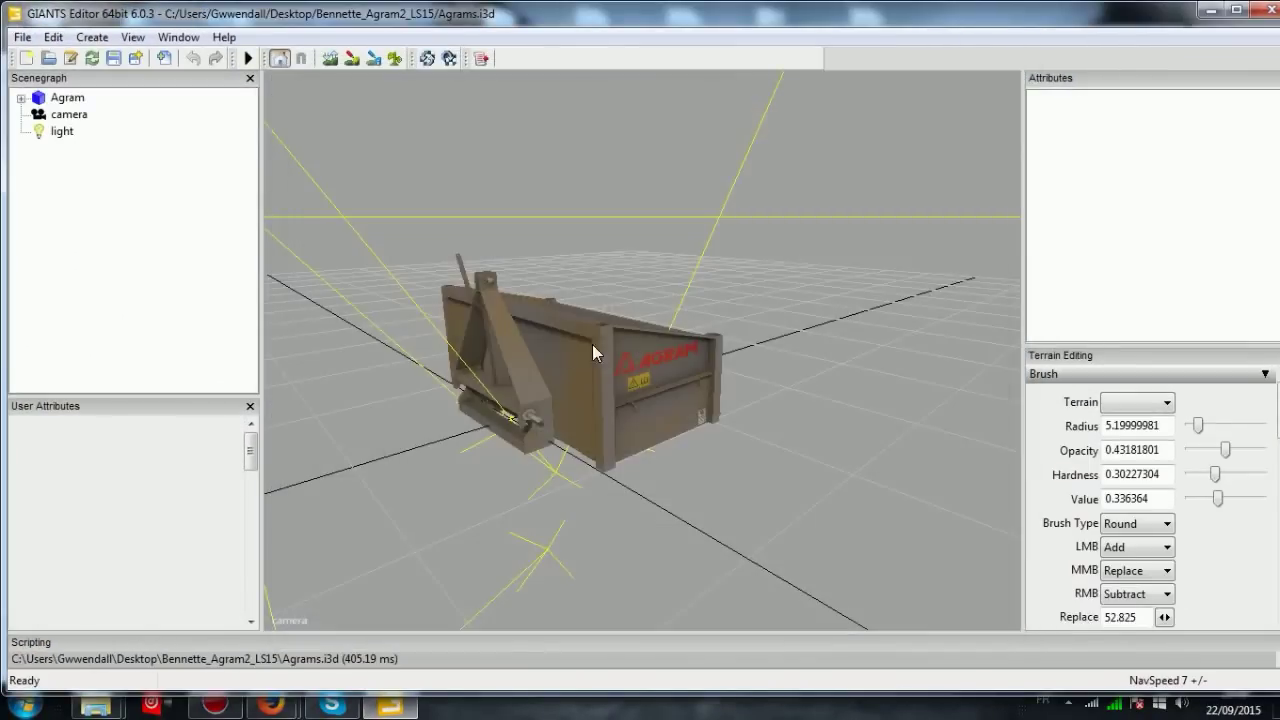
scroll(616, 364, up, 5)
drag(544, 350, 826, 340)
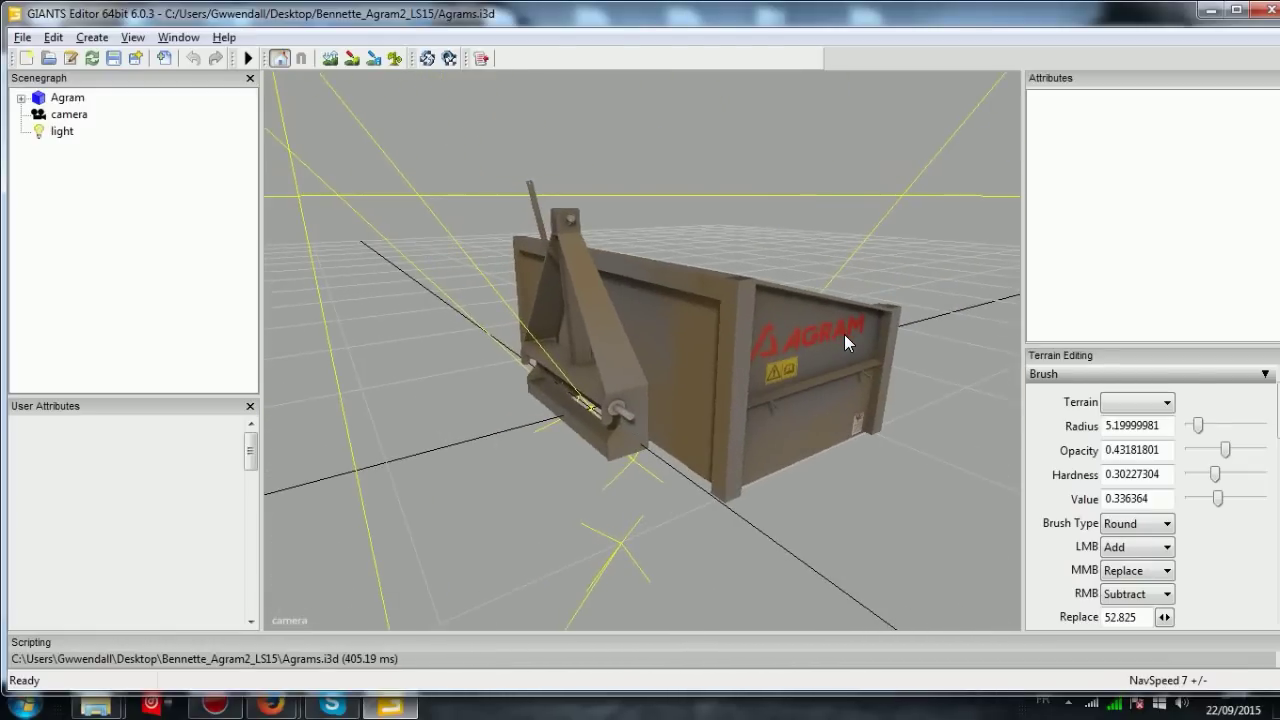
drag(826, 332, 544, 324)
Hide the light display in the viewport and delete the light object from the scene
click(532, 368)
right_click(821, 225)
mouse_move(887, 334)
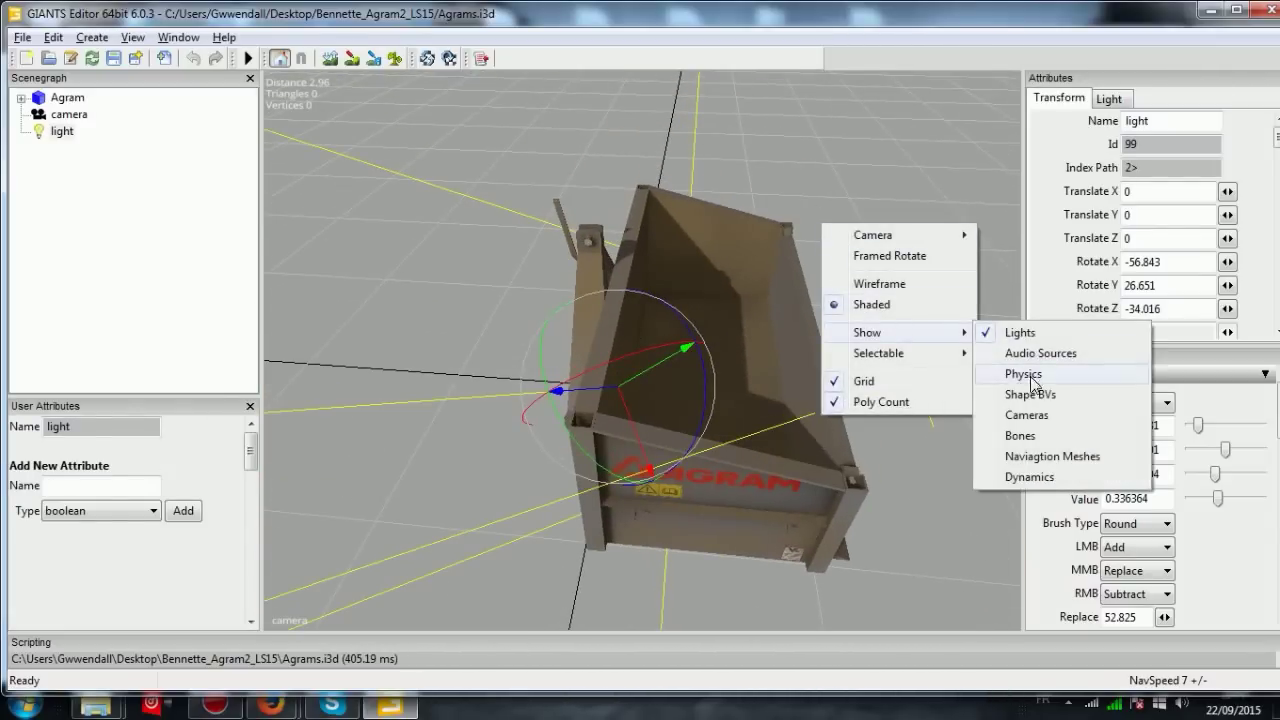
click(1010, 334)
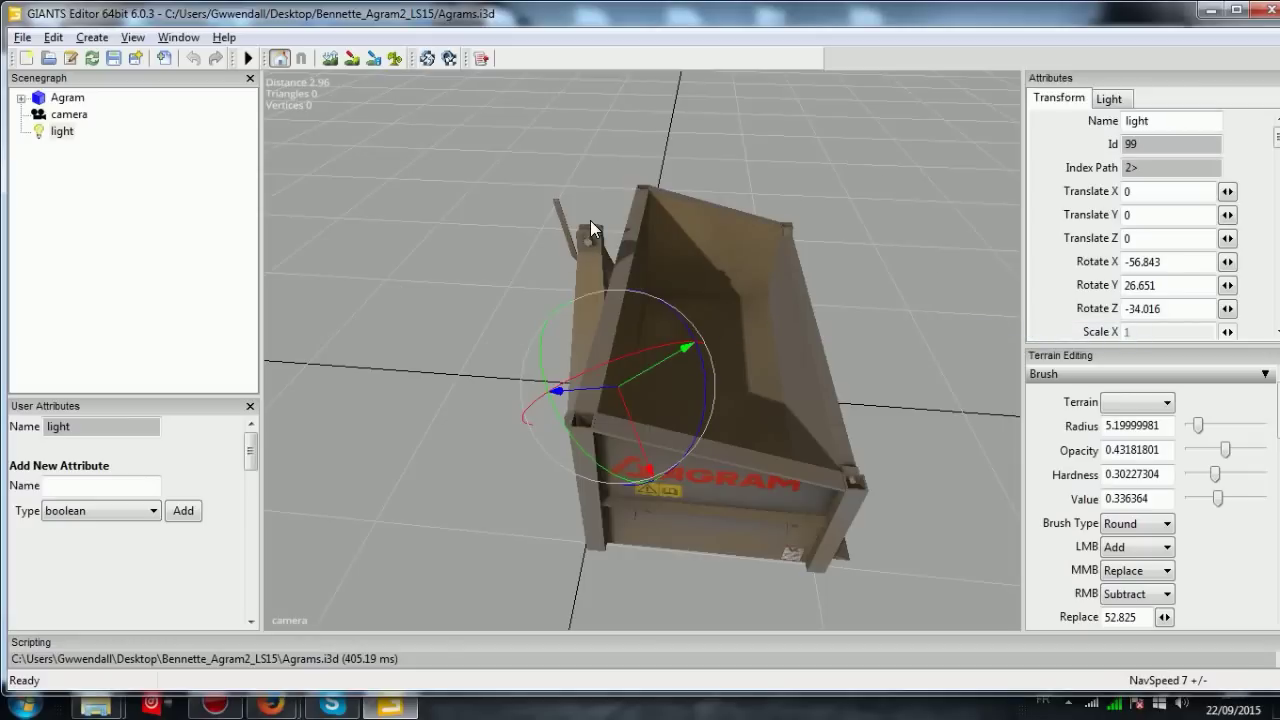
key(Delete)
Select the fillVolume mesh inside the skip and locate its grainplanes group in the scene hierarchy
click(666, 298)
drag(694, 310, 318, 248)
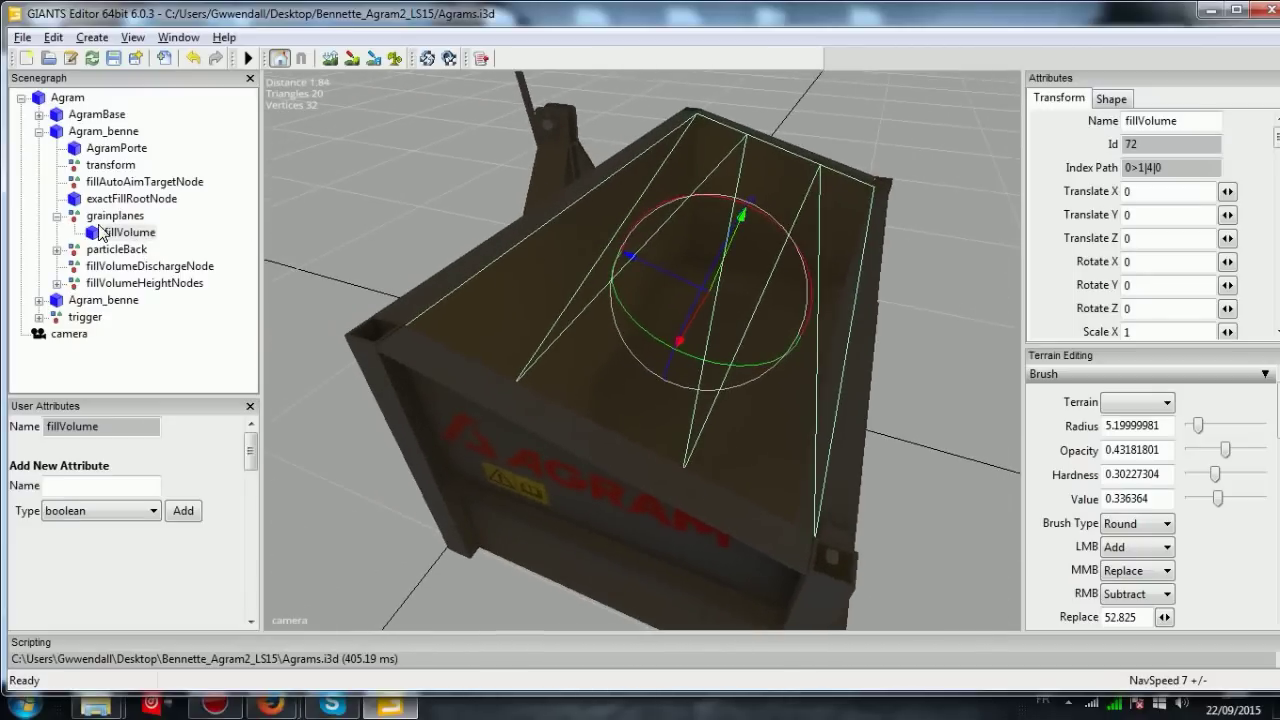
click(57, 216)
click(57, 216)
click(57, 216)
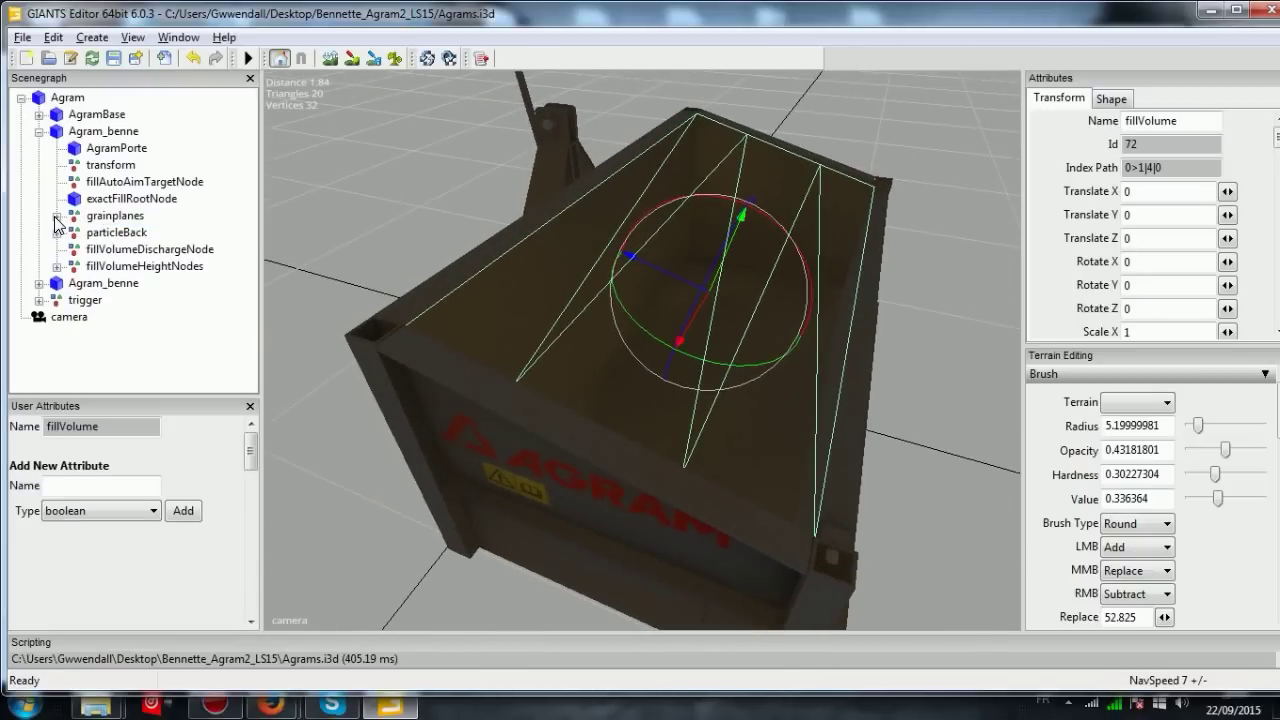
Inspect the AgramPorte, fillVolumeDischargeNode and fillVolumeHeightNodes nodes under Agram_benne
click(112, 150)
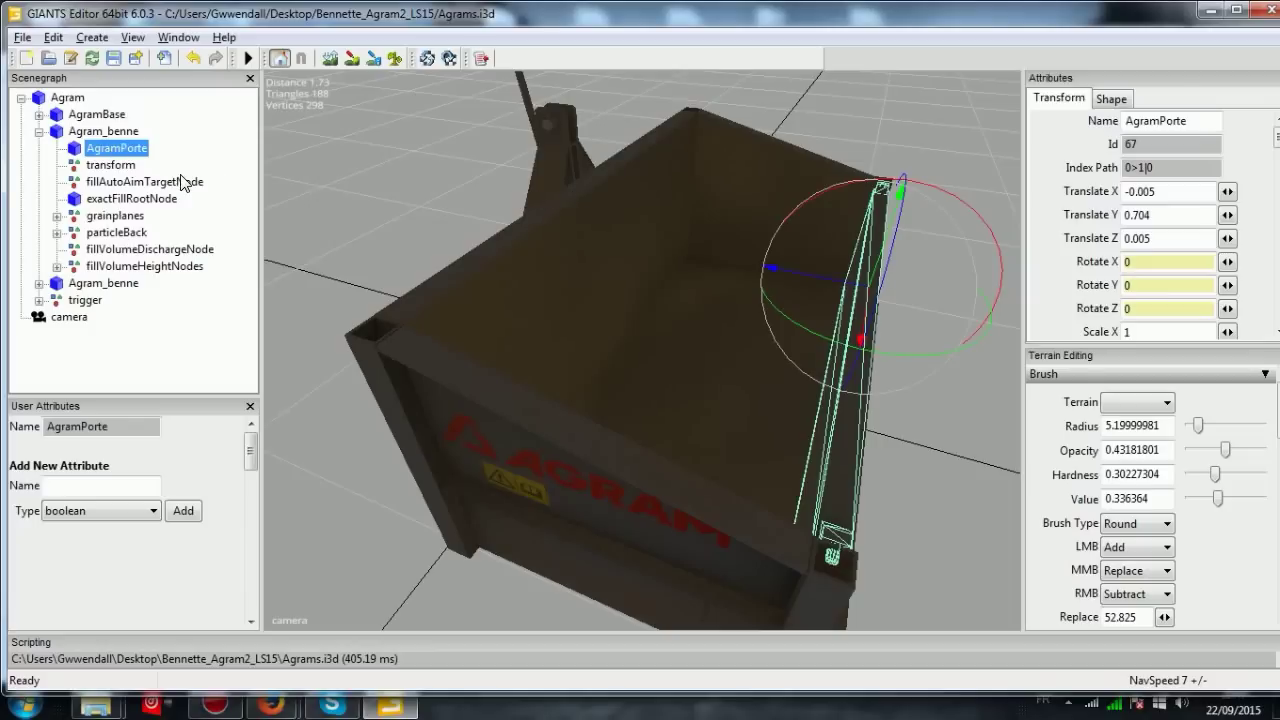
click(130, 250)
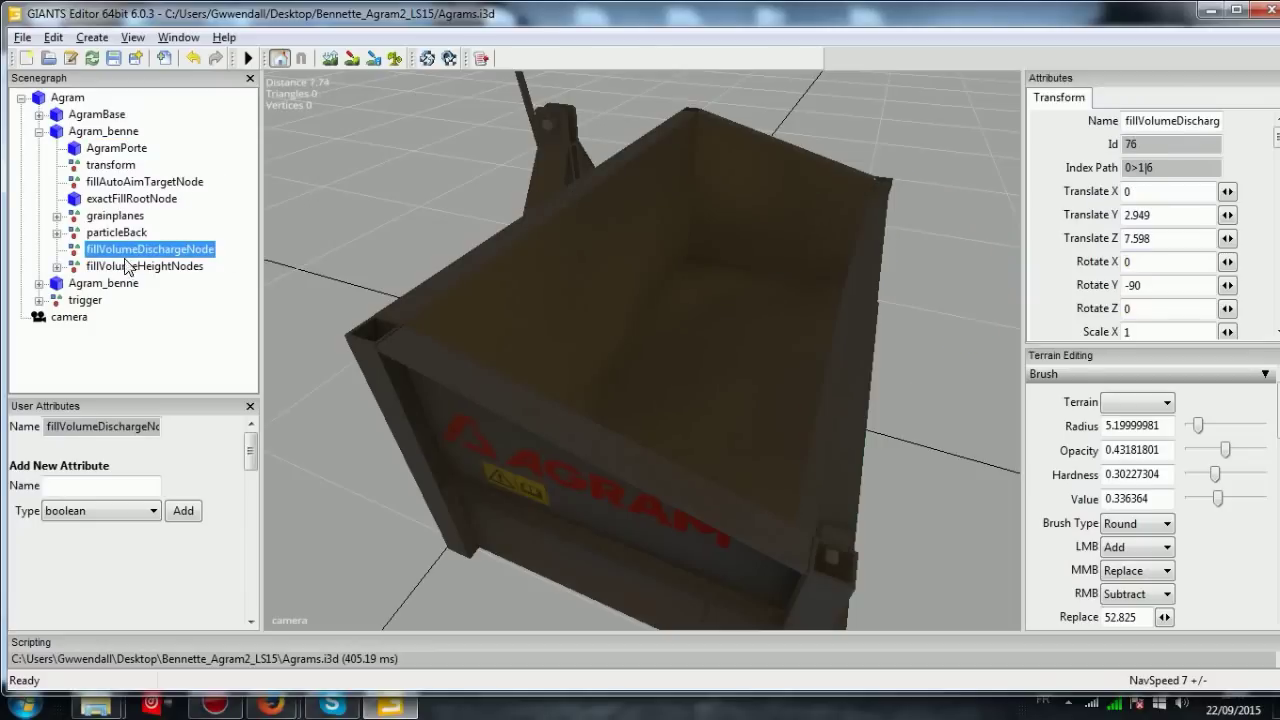
click(125, 266)
click(480, 248)
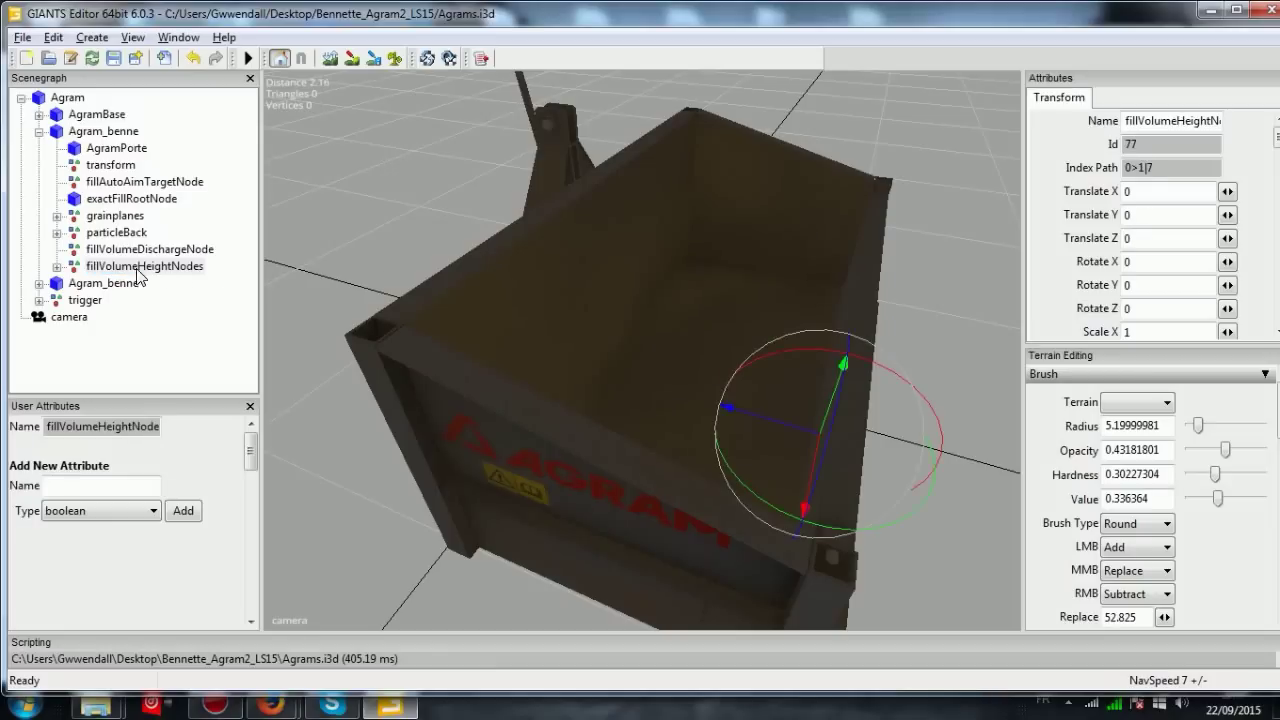
click(57, 266)
click(57, 266)
Select fillVolume under grainplanes and examine how its mesh sits inside the skip
click(57, 215)
click(130, 232)
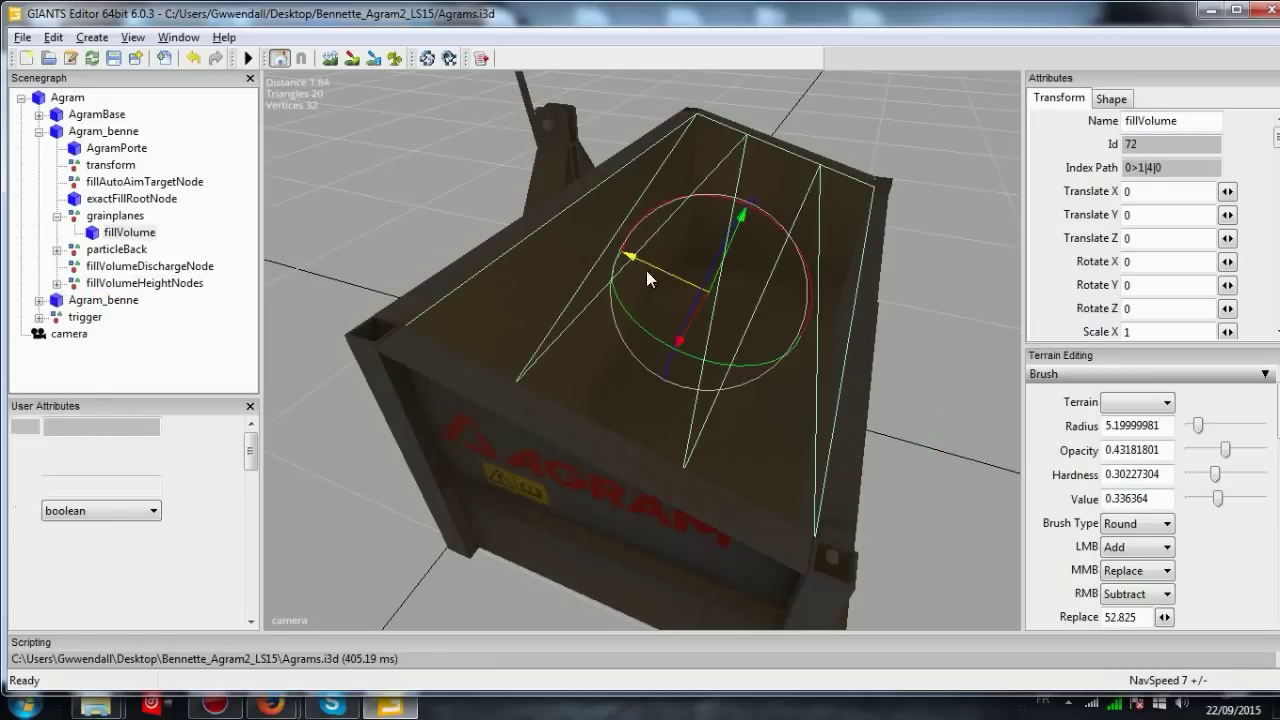
key(f)
scroll(662, 294, up, 5)
scroll(714, 252, up, 2)
click(708, 266)
scroll(702, 270, down, 5)
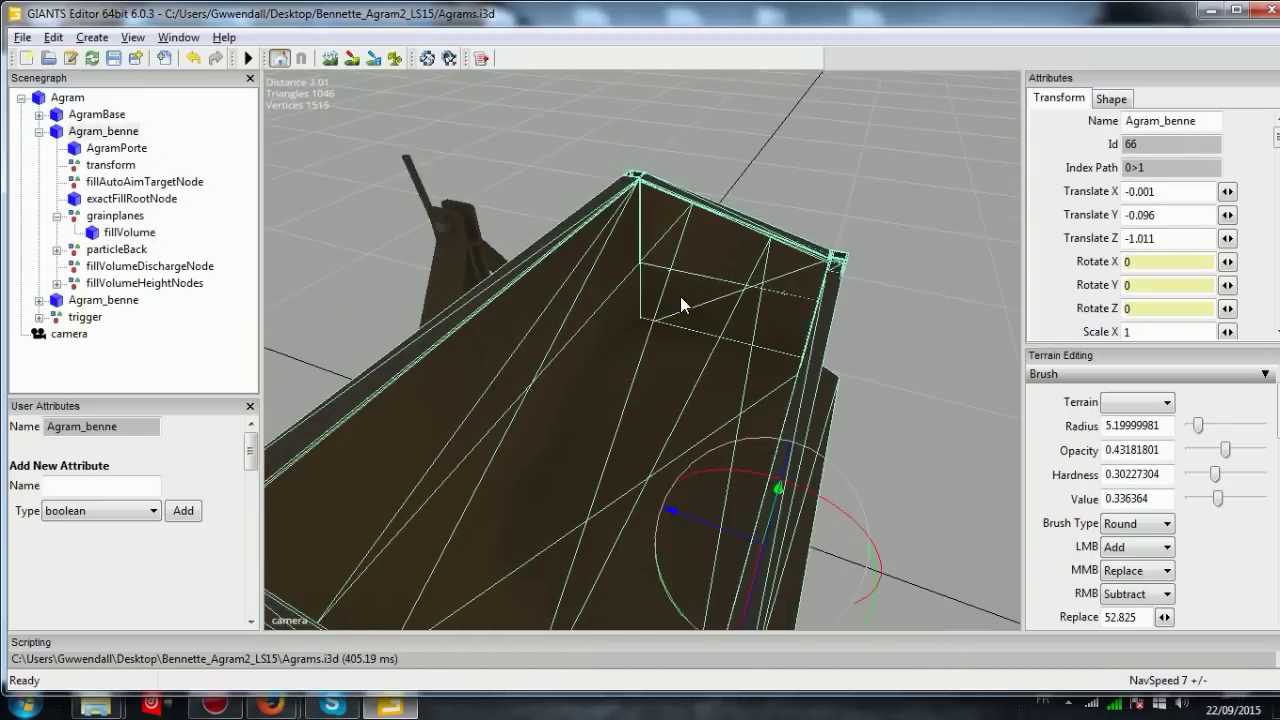
click(700, 290)
scroll(716, 322, down, 2)
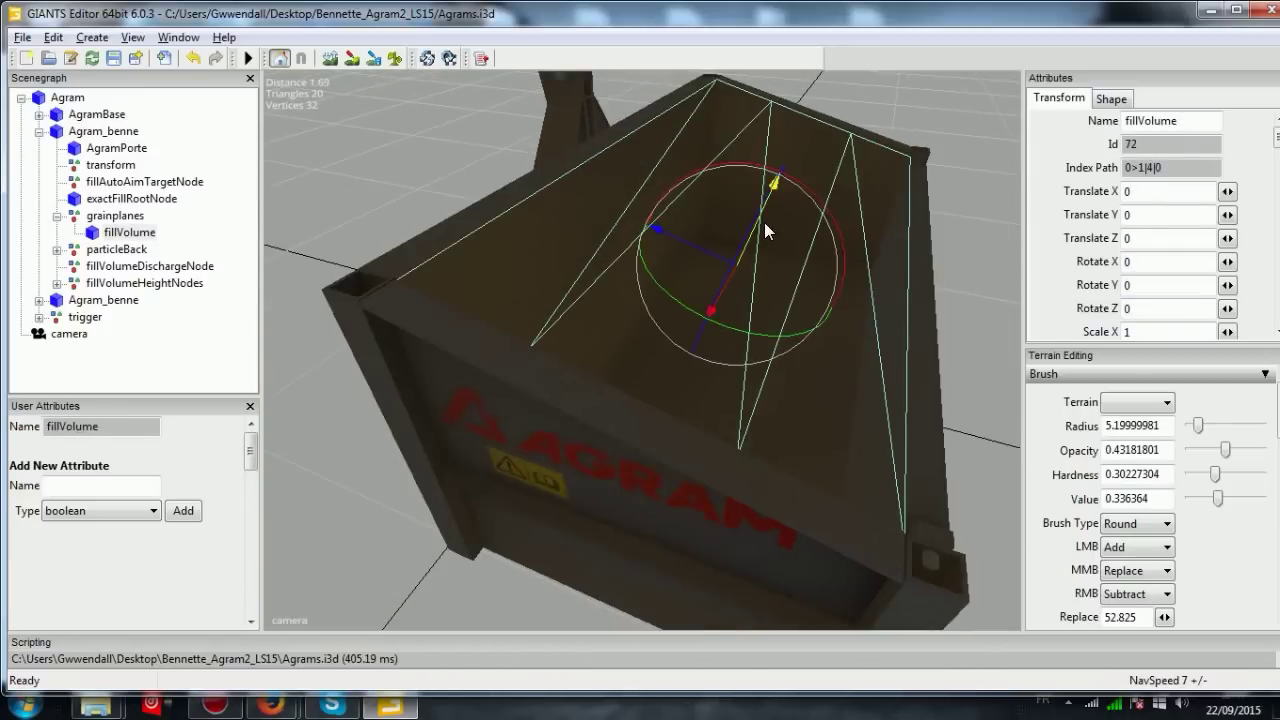
Raise the fillVolume mesh about 0.48 along Y above the skip, and undo the move
drag(765, 225, 800, 104)
scroll(740, 290, down, 5)
drag(718, 298, 814, 196)
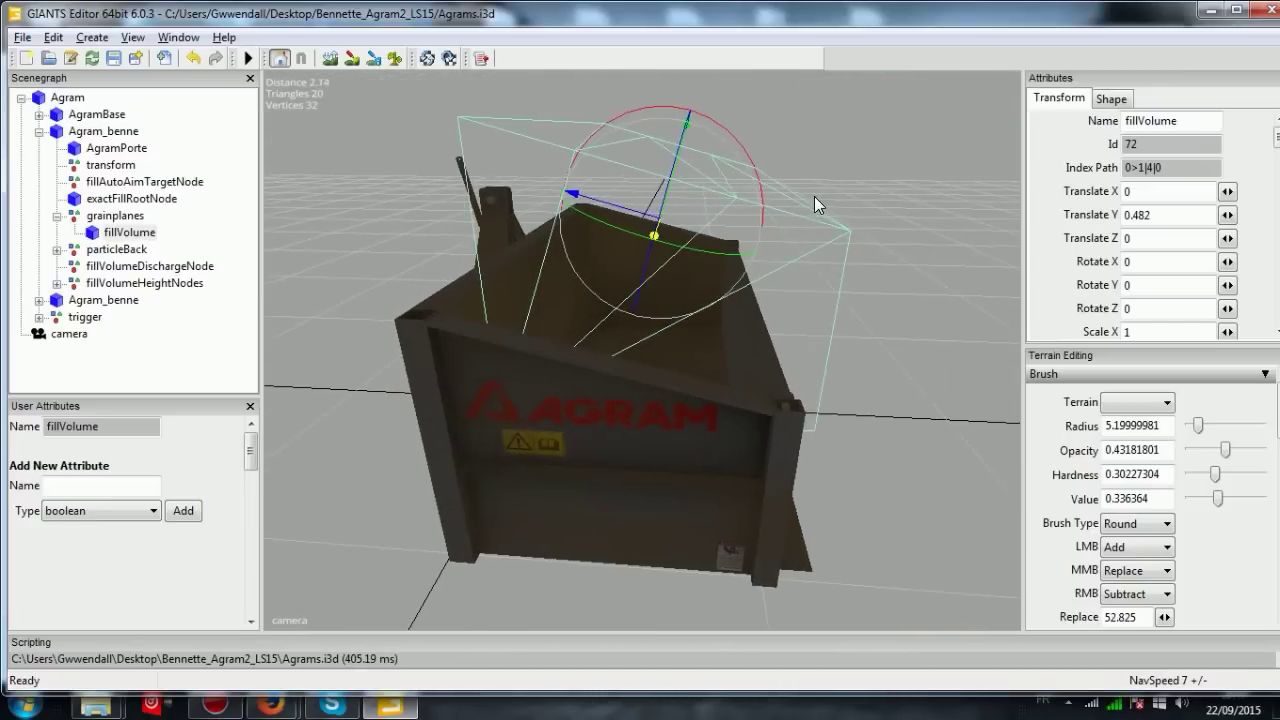
scroll(822, 192, up, 4)
key(ctrl+z)
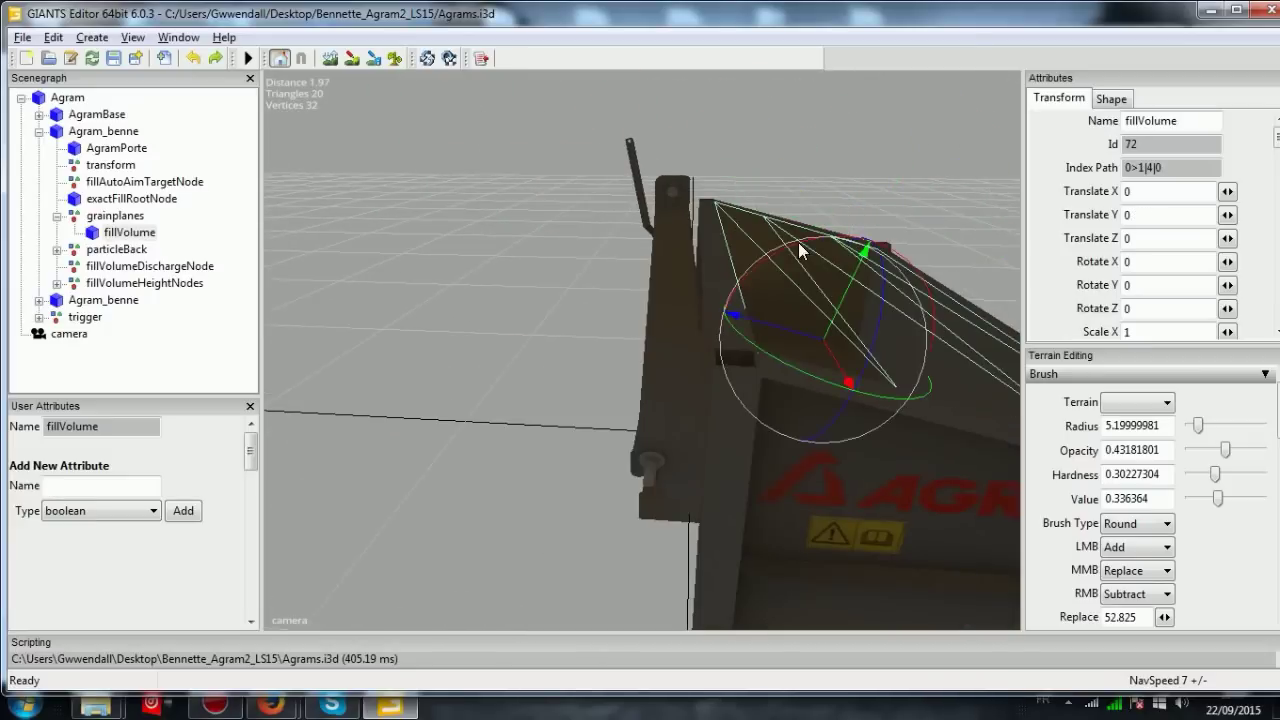
drag(786, 252, 762, 246)
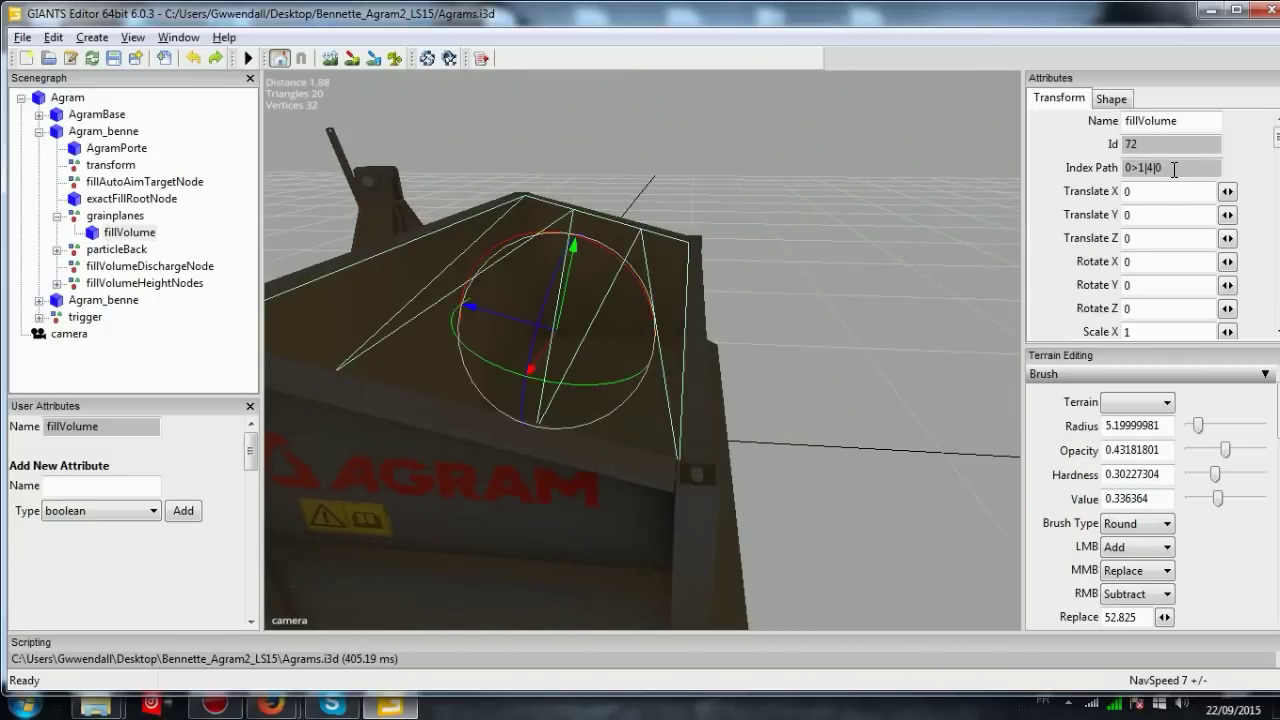
Switch to the Bennette_Agram2_LS15 folder and view agram.xml in full-screen Notepad
click(1211, 9)
double_click(270, 240)
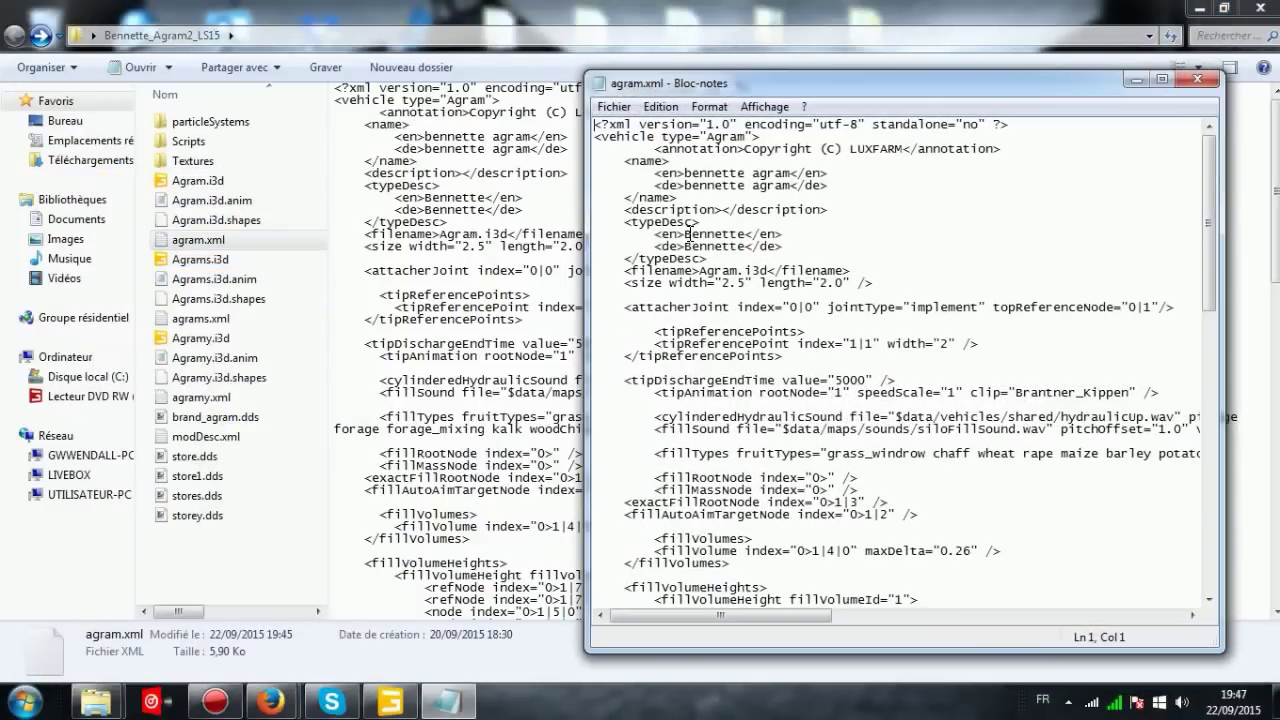
double_click(700, 83)
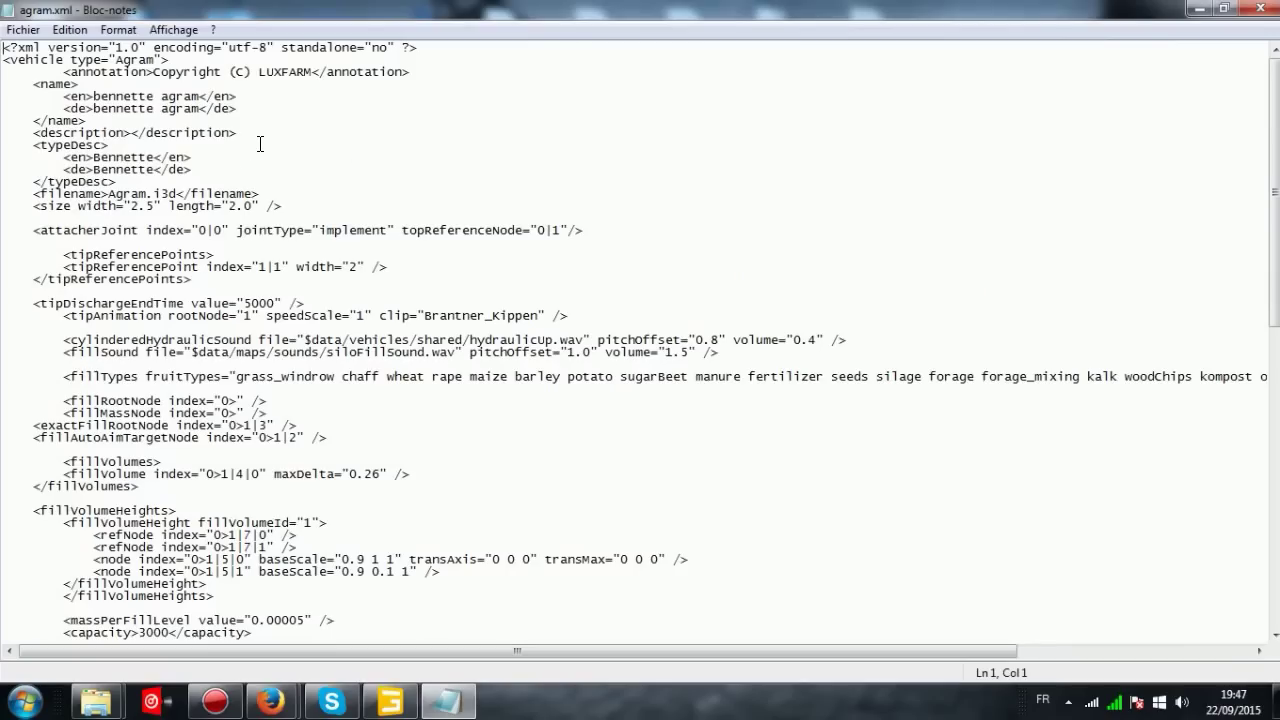
click(70, 30)
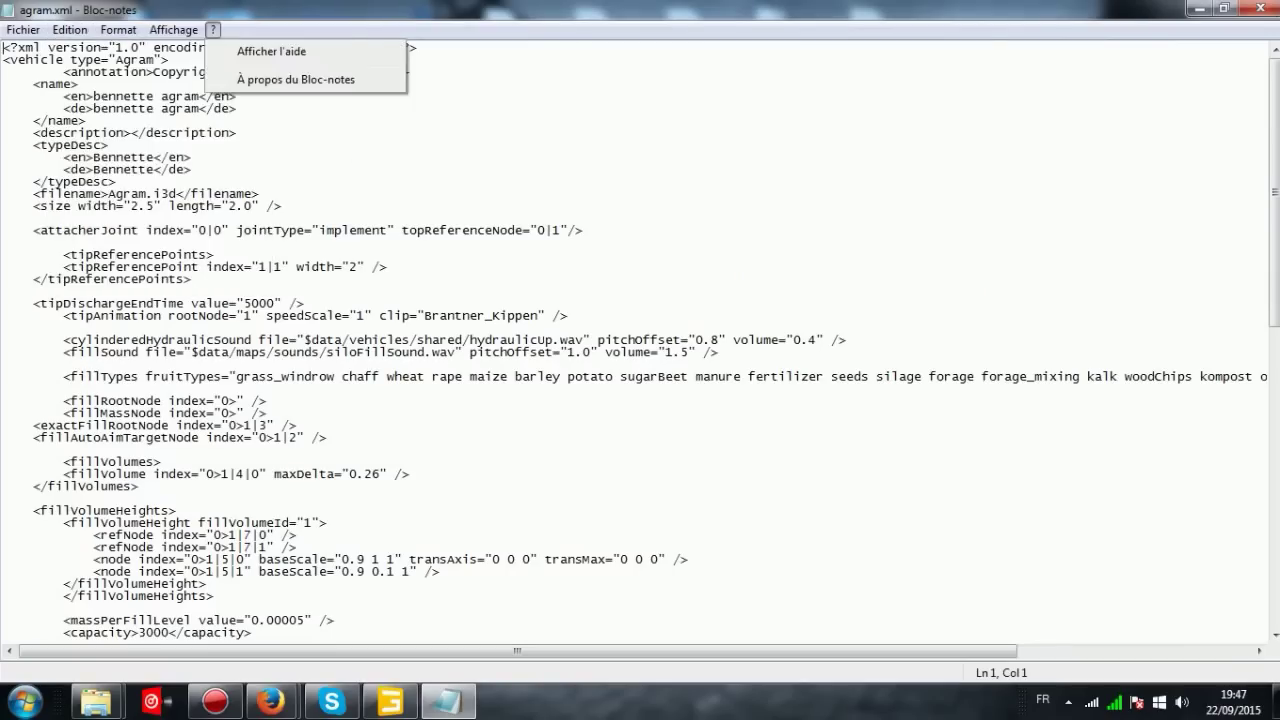
click(1262, 9)
Open agram.xml in Notepad++ and search for the fillVolume index path 0>1|4|0
right_click(238, 240)
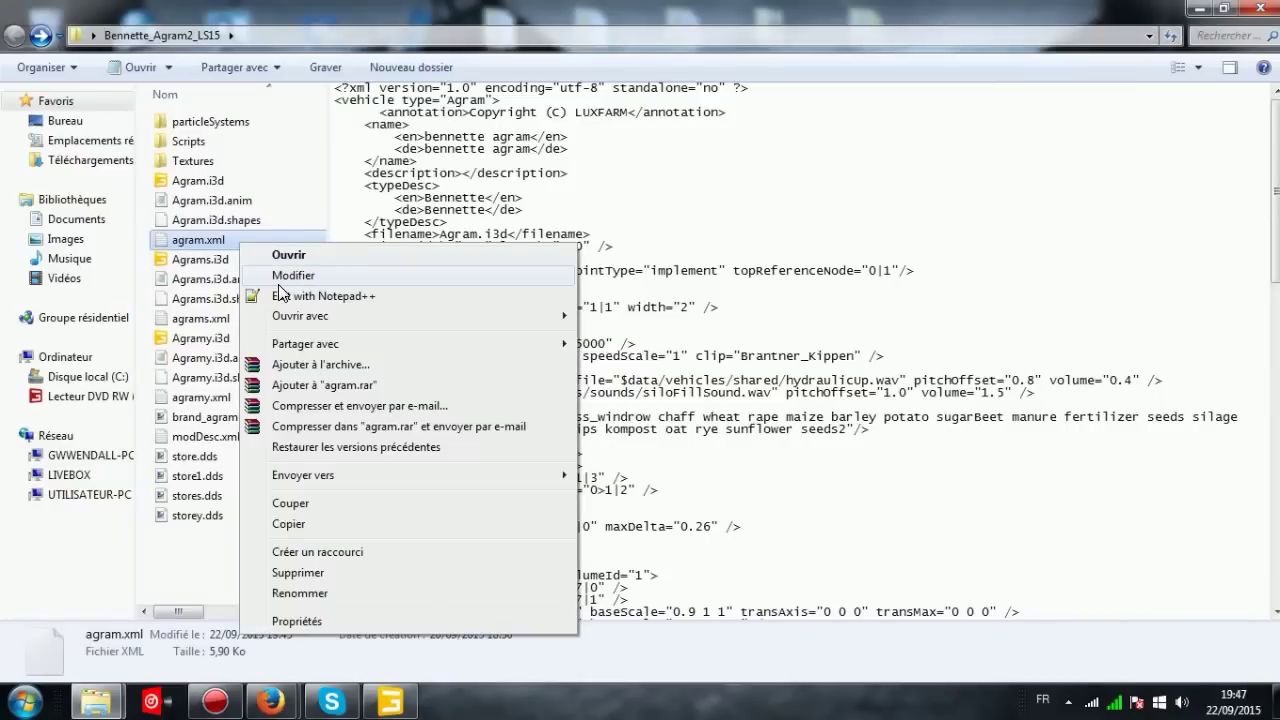
click(325, 289)
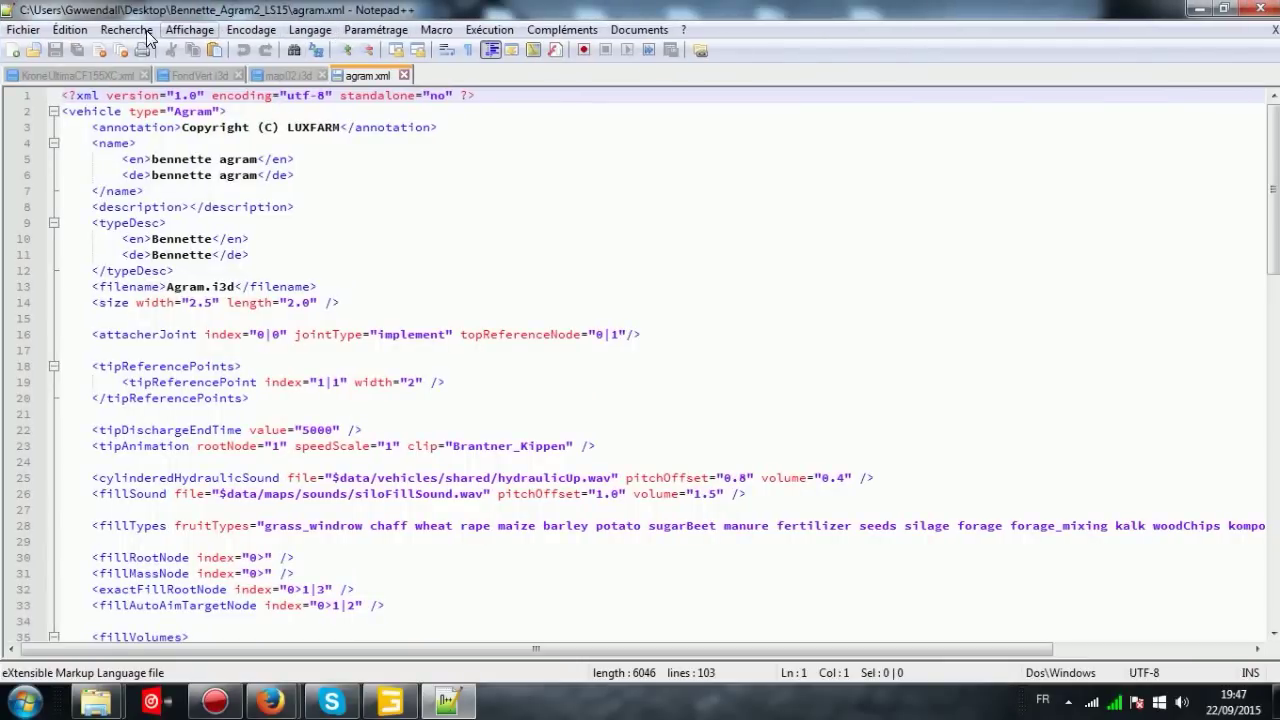
click(189, 30)
click(140, 52)
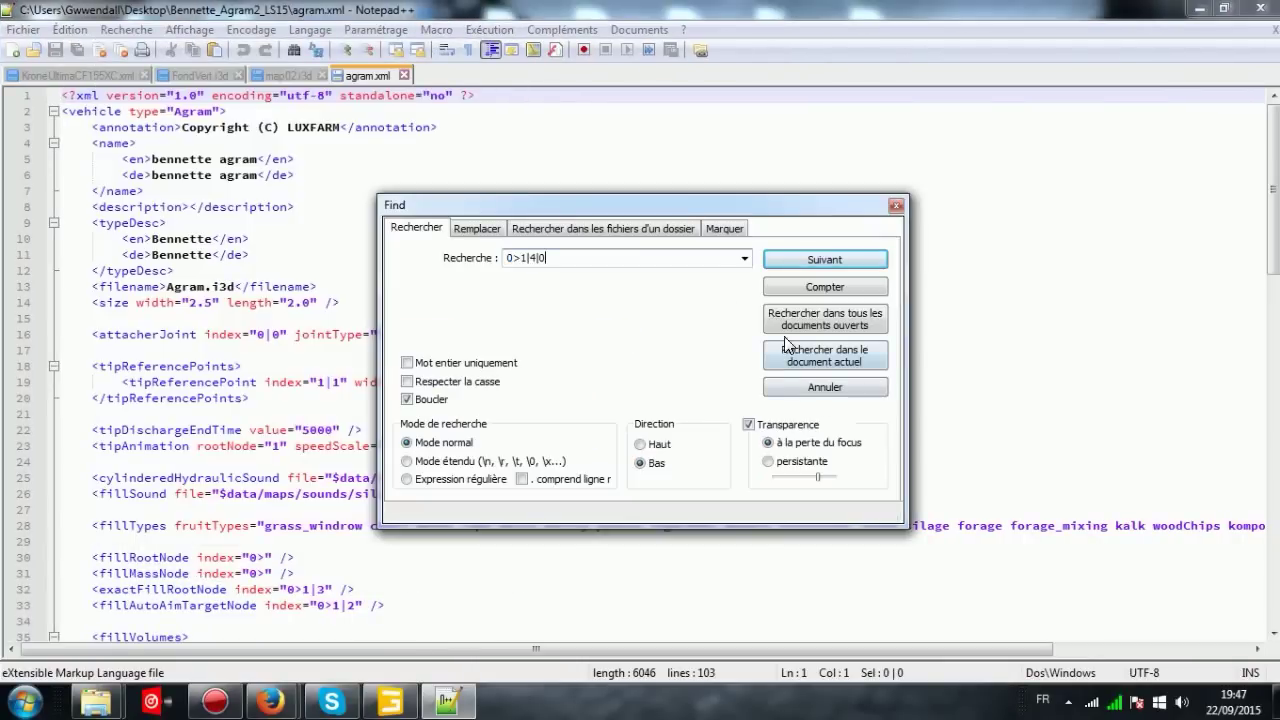
click(825, 260)
drag(642, 205, 726, 191)
click(890, 248)
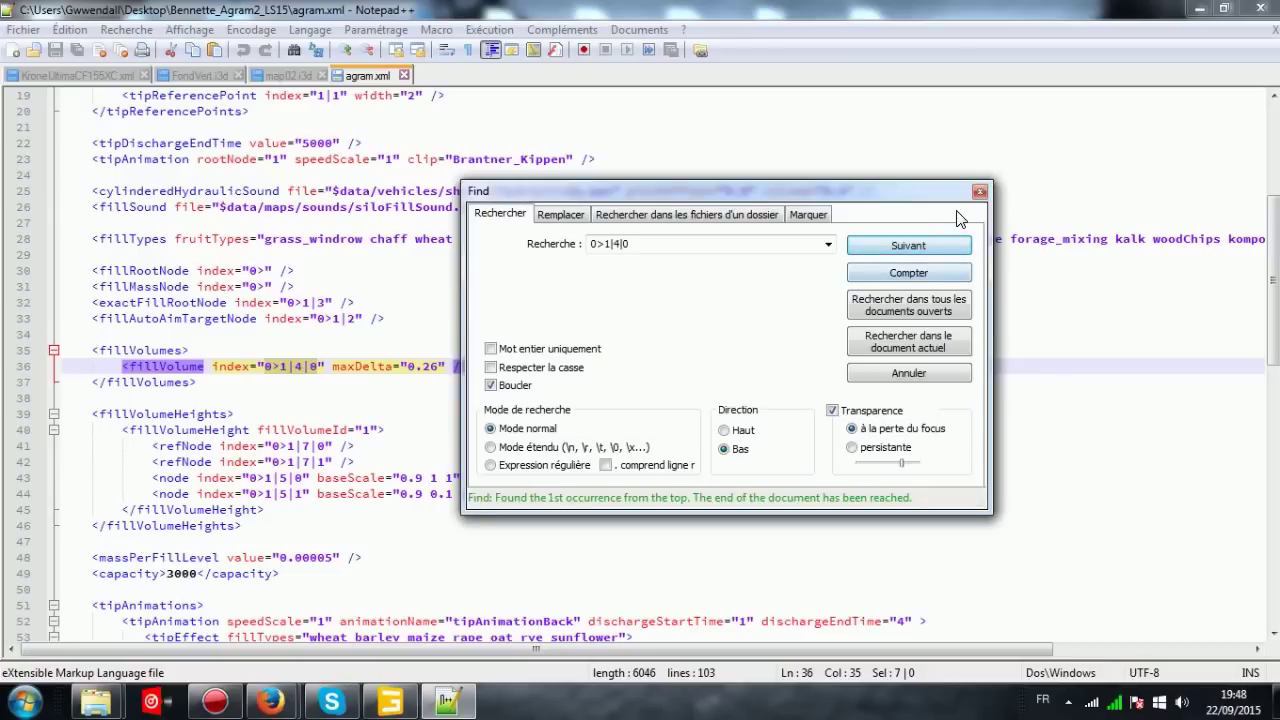
click(979, 192)
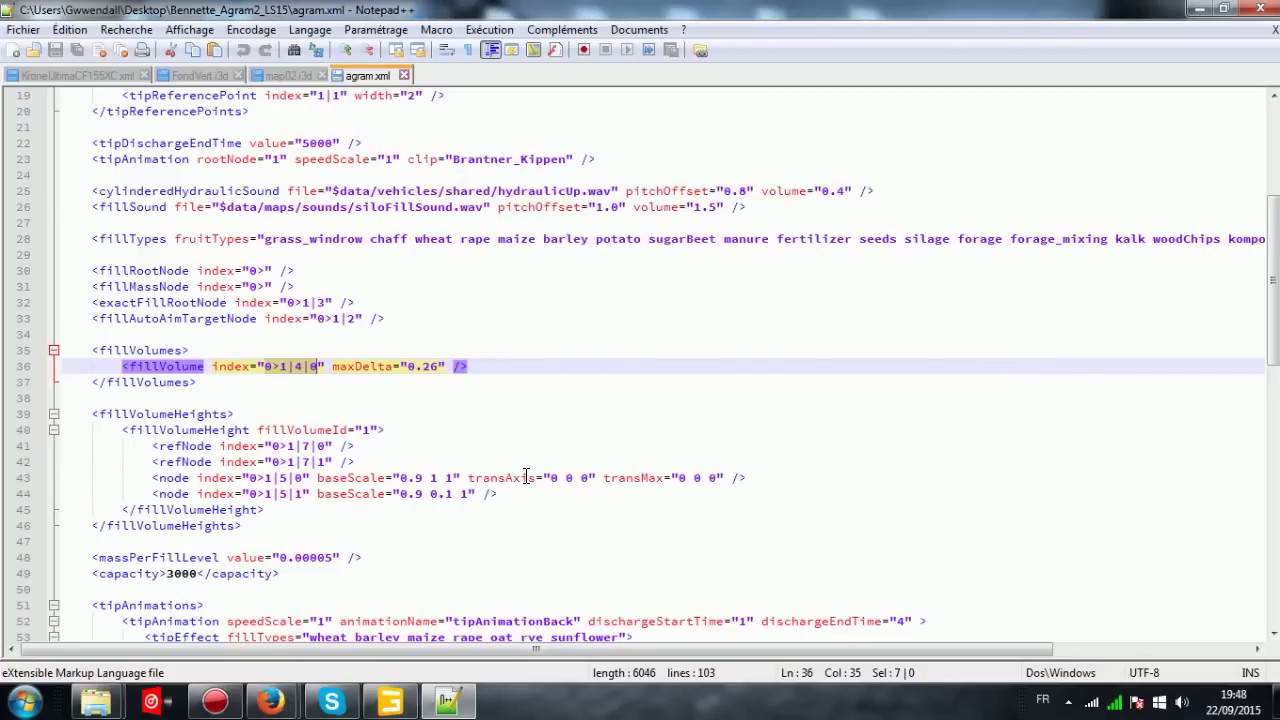
Examine the fillVolumeHeights, tipAnimations and dischargeParticleSystem entries in agram.xml, and close the file
scroll(526, 477, down, 2)
scroll(505, 485, down, 1)
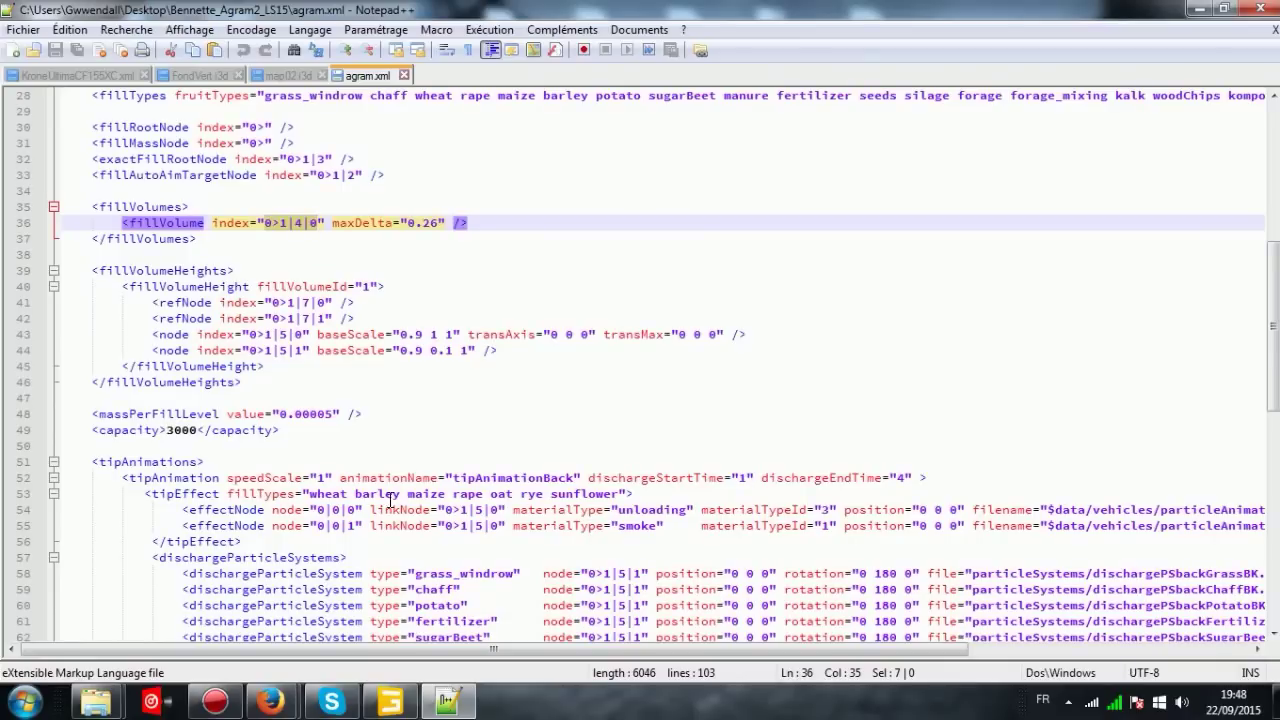
scroll(780, 638, right, 5)
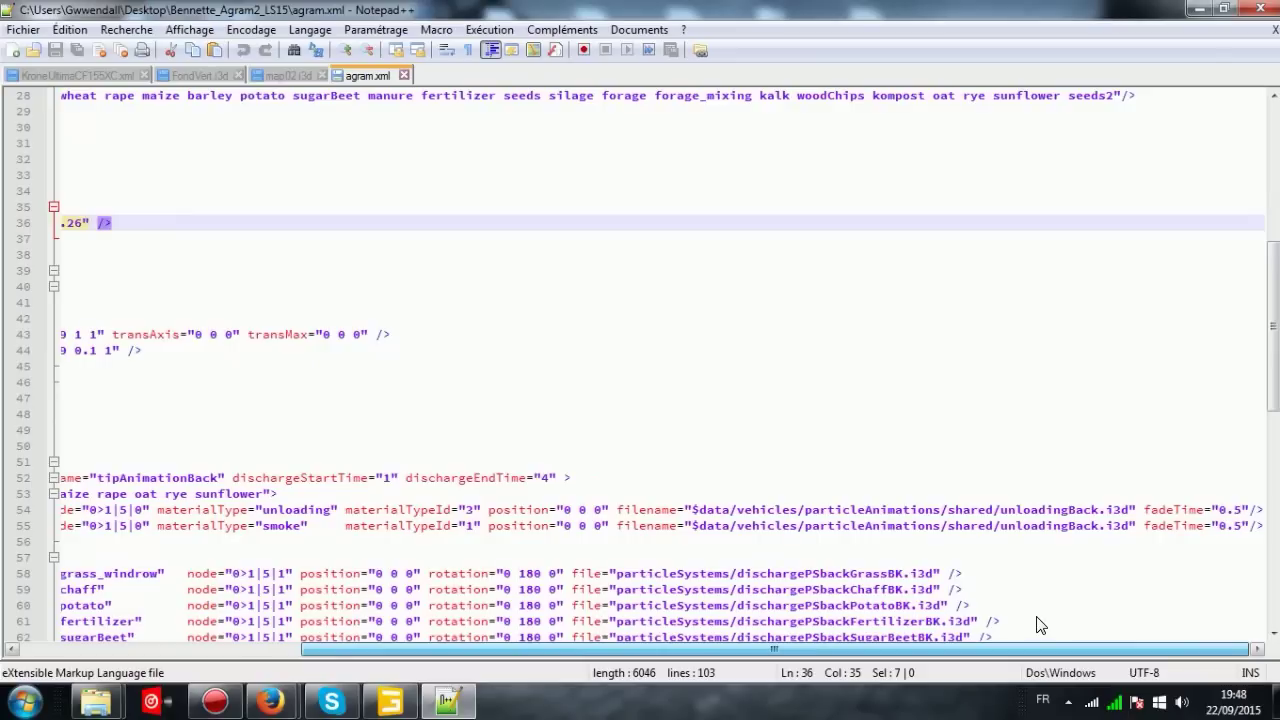
scroll(1016, 625, left, 5)
click(1258, 9)
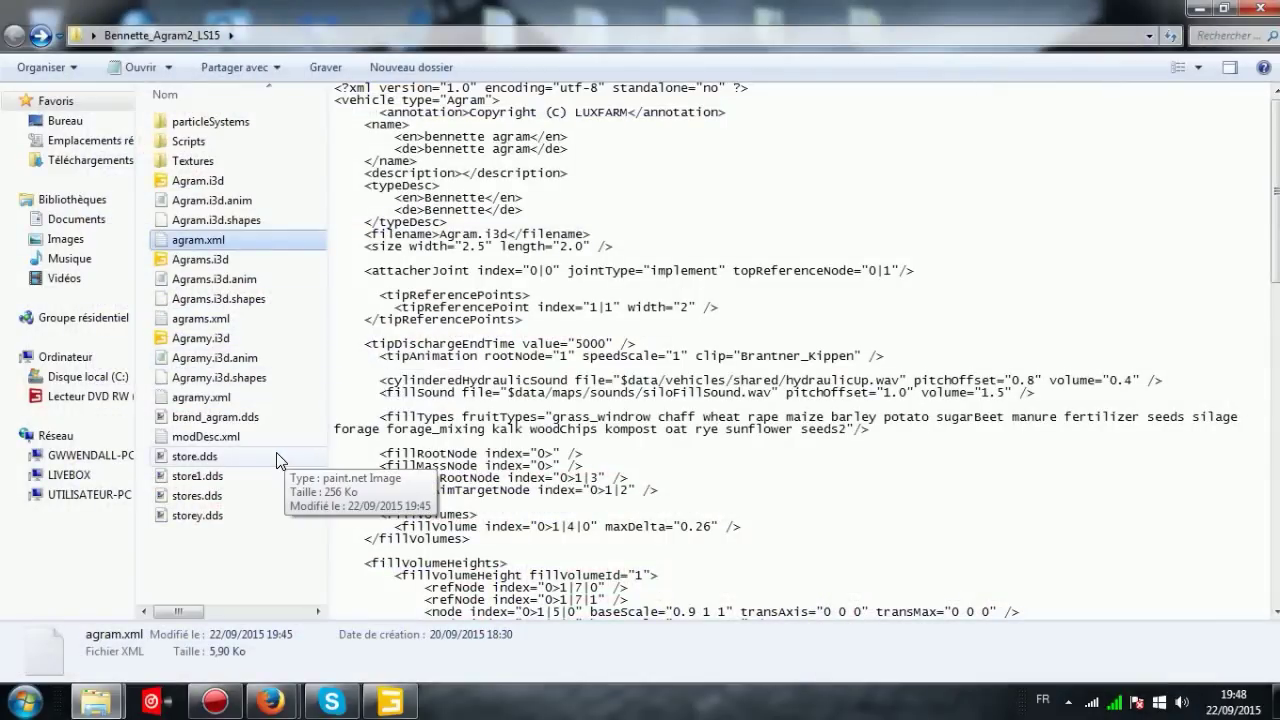
View the store images store.dds and store1.dds from the mod folder in paint.net
double_click(246, 460)
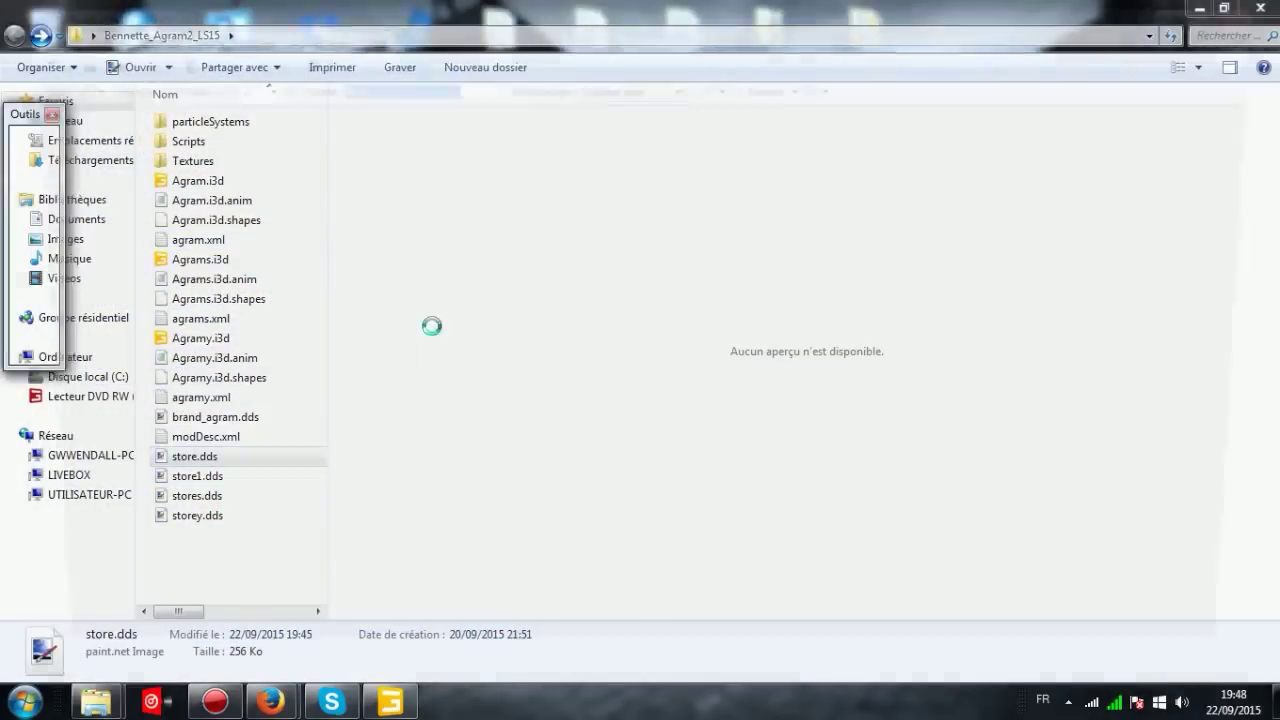
key(alt+F4)
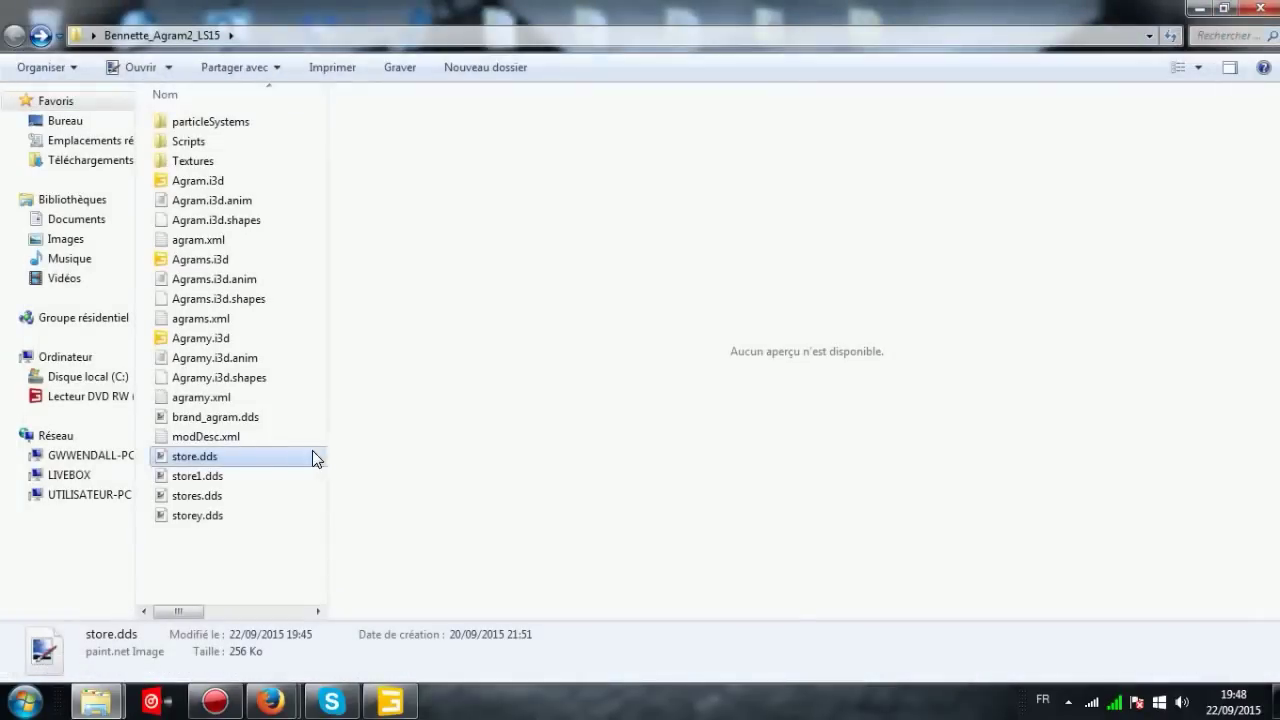
click(234, 497)
double_click(234, 478)
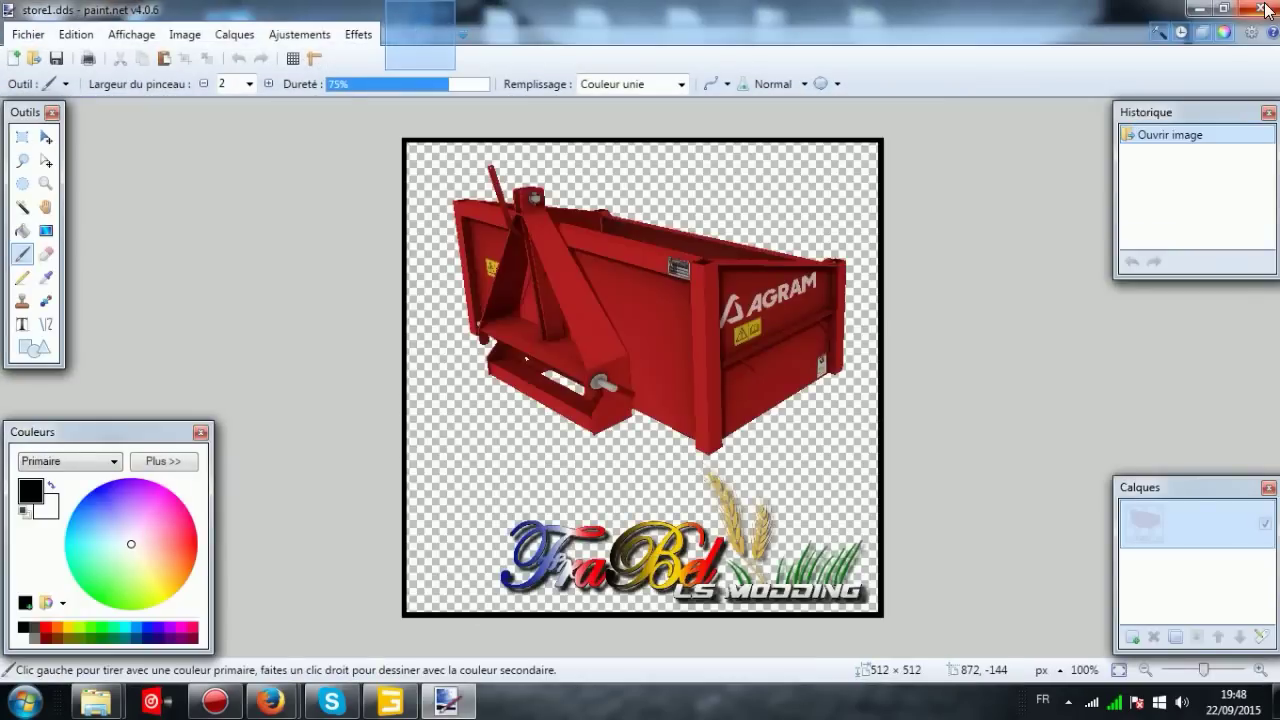
click(1260, 8)
View the stores.dds and storey.dds store images and the brand_agram.dds logo in paint.net
double_click(208, 494)
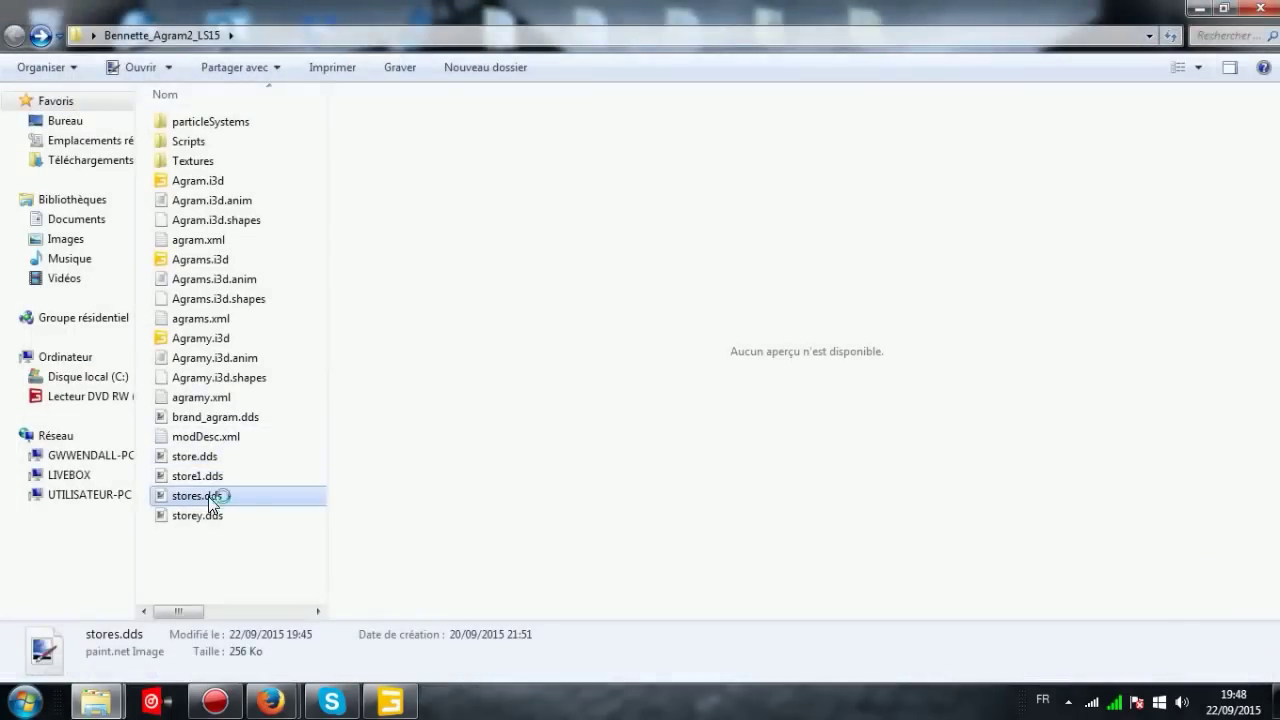
key(alt+F4)
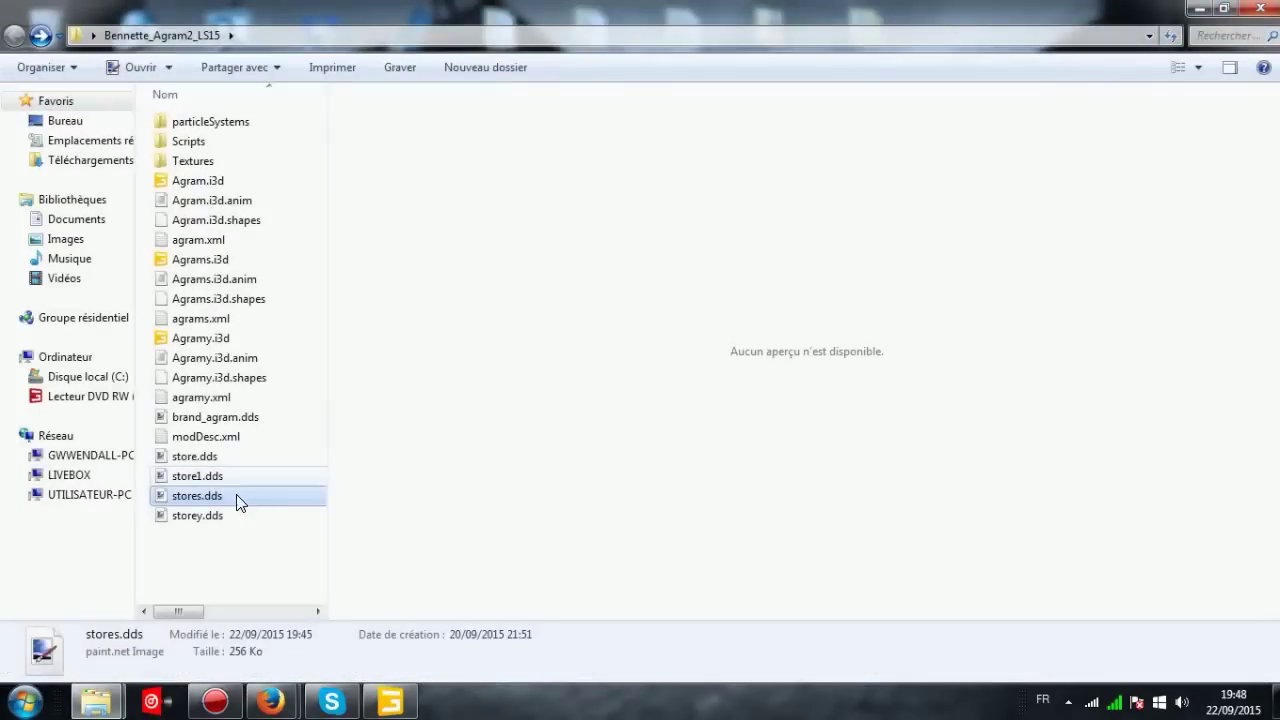
double_click(229, 516)
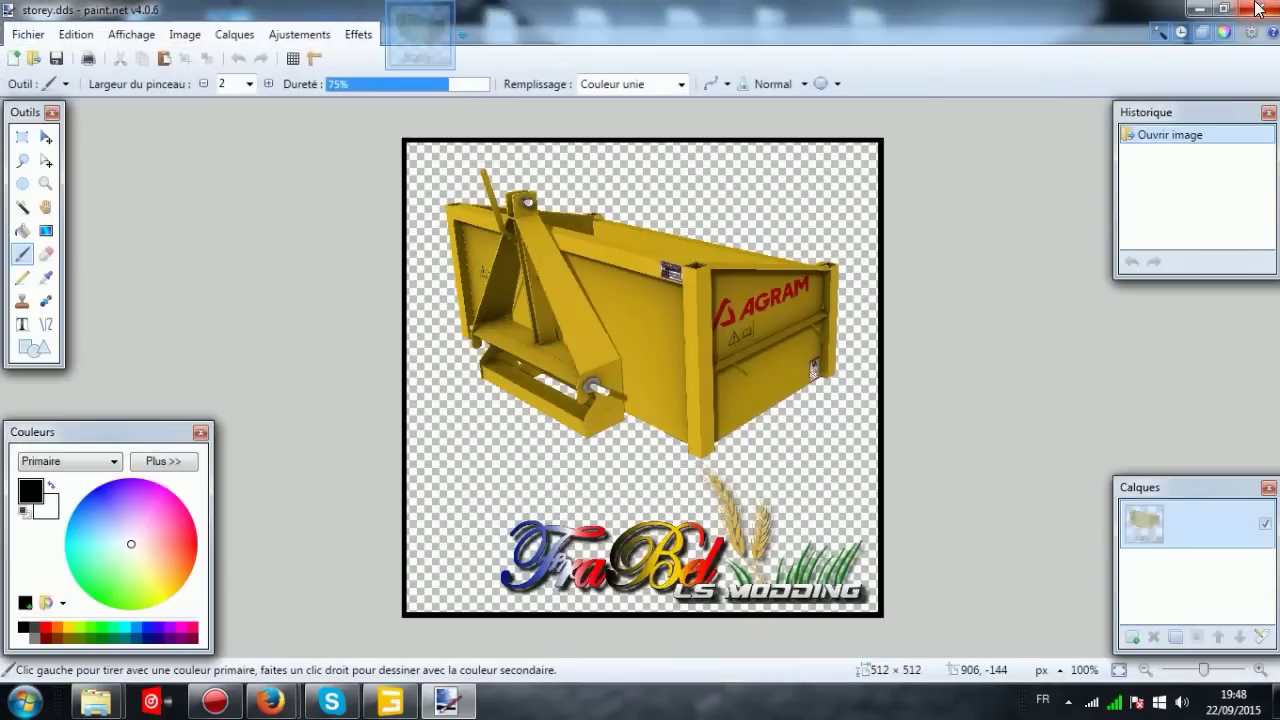
click(1199, 8)
double_click(243, 425)
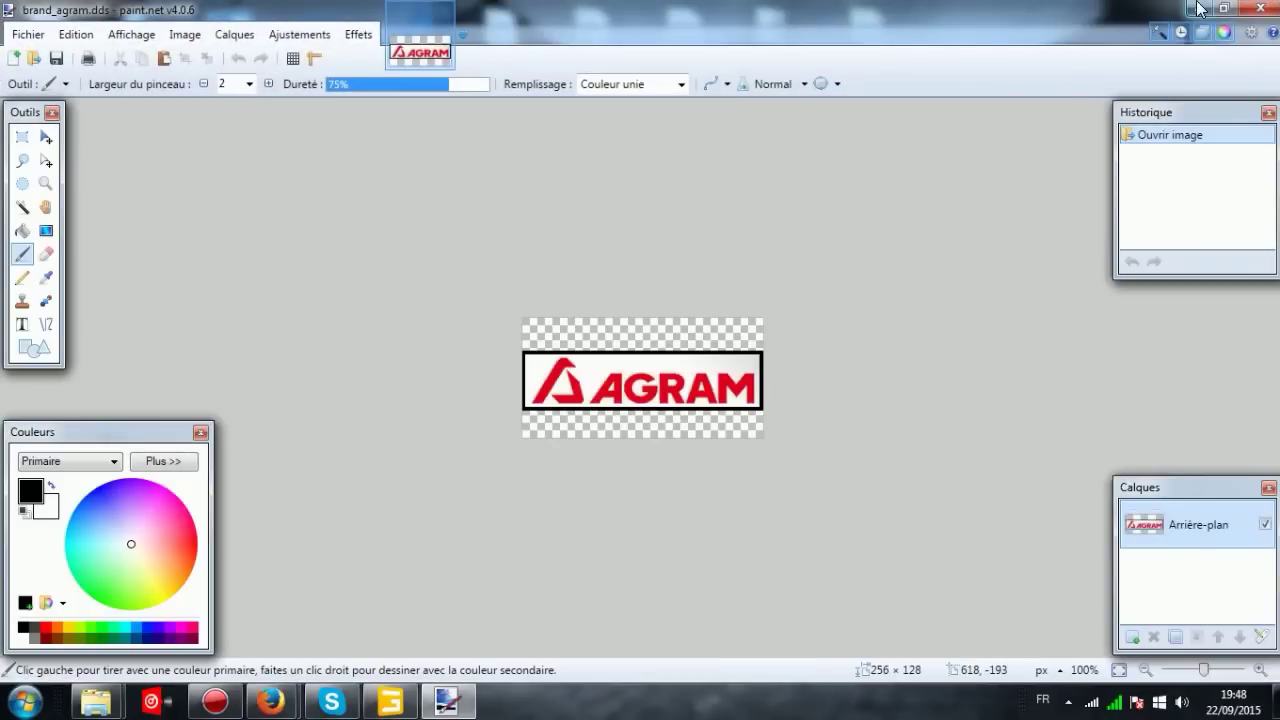
click(1199, 8)
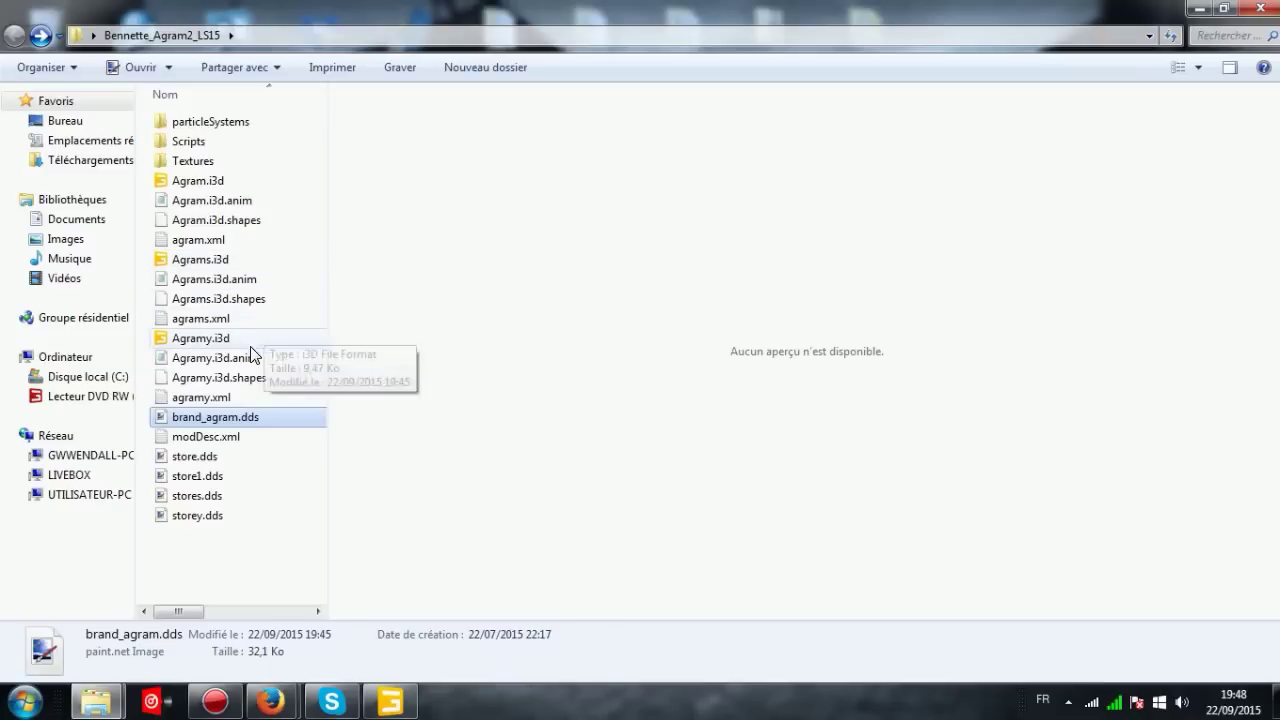
Read through the toggleAnimatedParts.lua script in the mod's Scripts folder
double_click(222, 145)
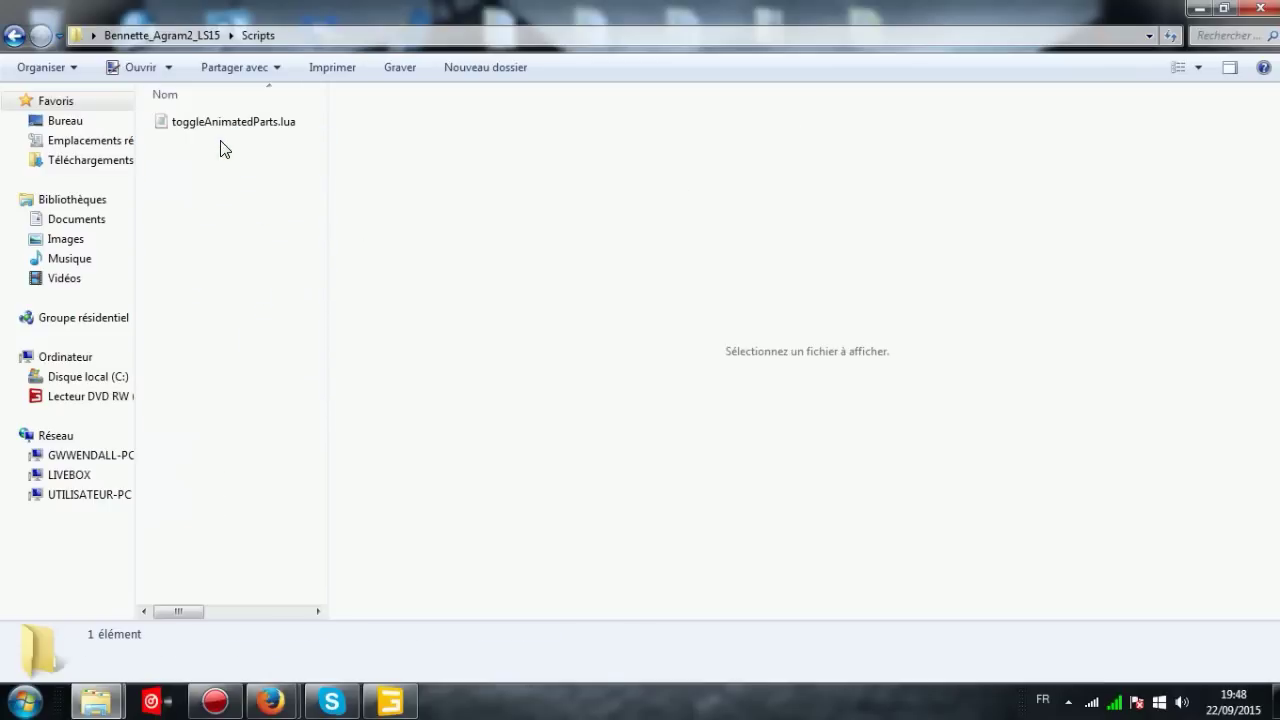
double_click(266, 123)
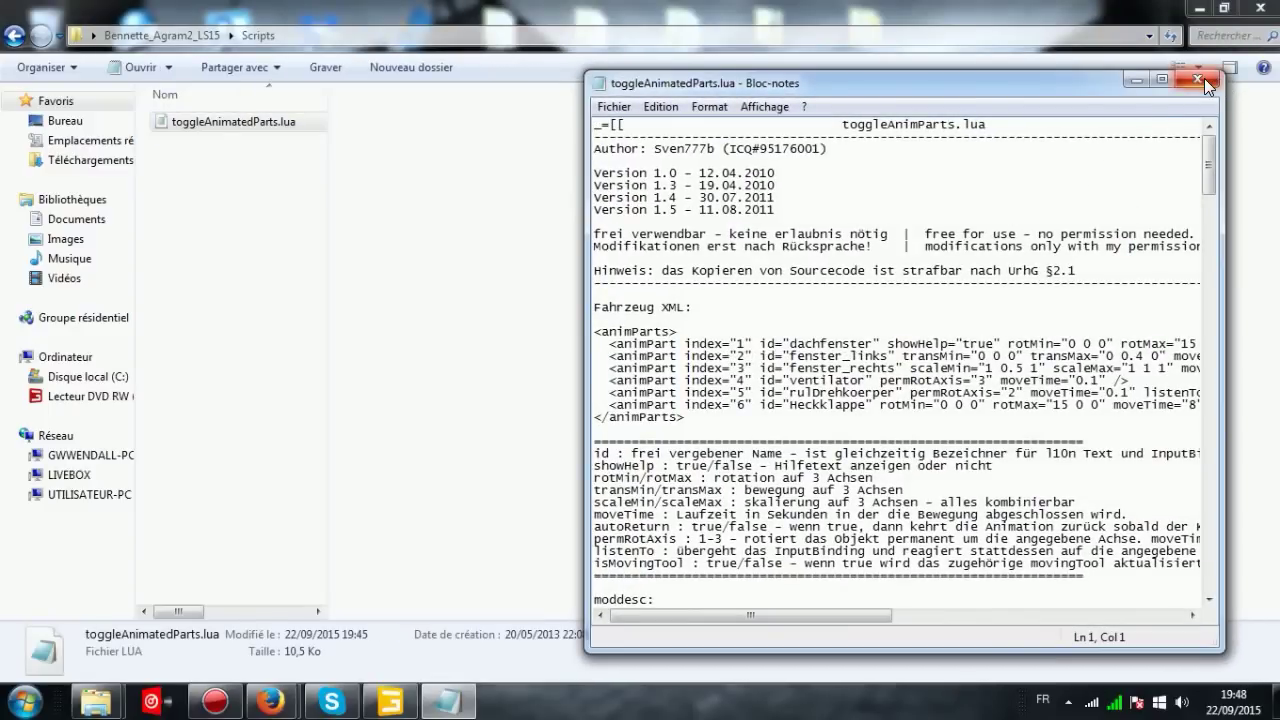
scroll(1000, 165, down, 3)
scroll(1000, 165, down, 4)
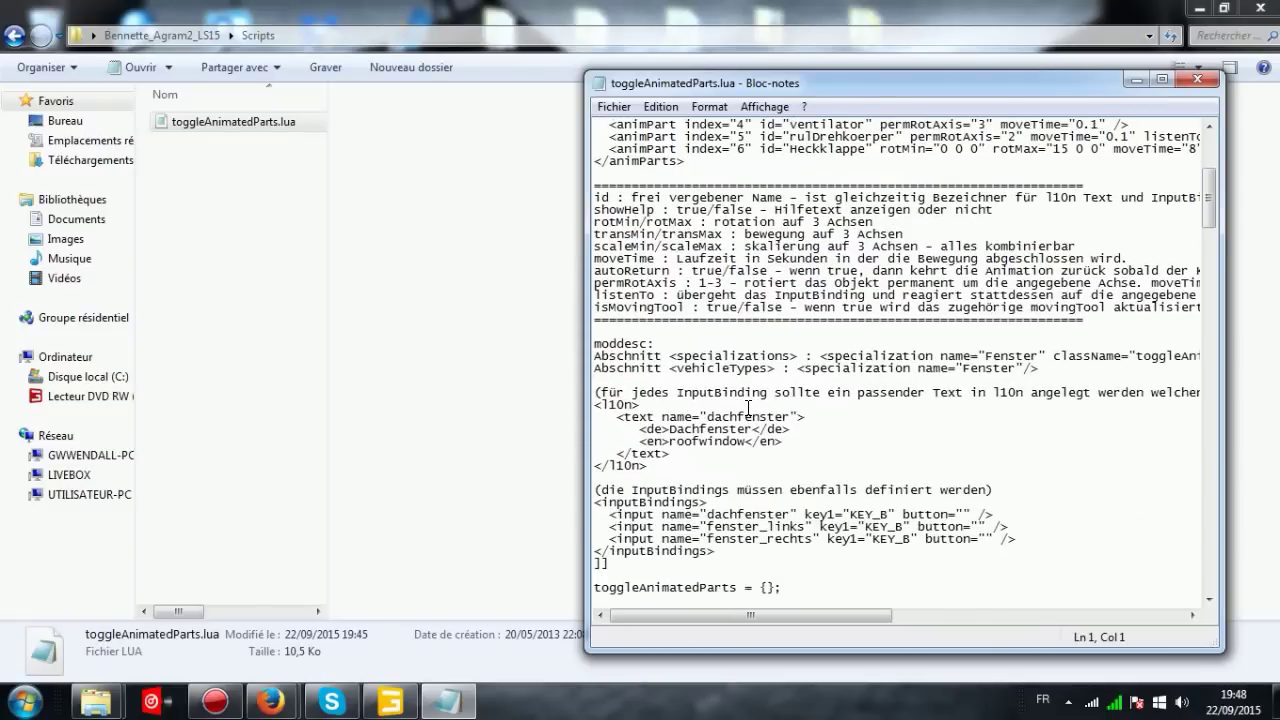
scroll(752, 422, down, 3)
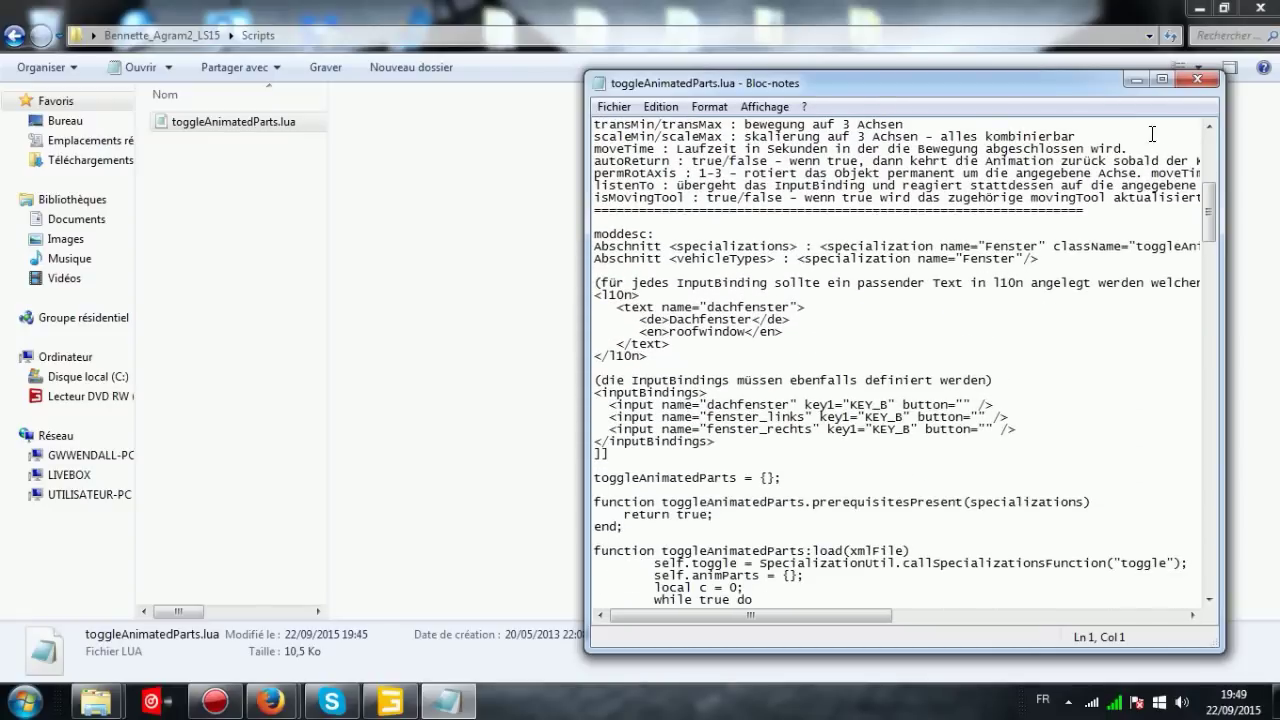
click(1197, 79)
Browse the contents of the mod's particleSystems folder and the shared subfolder under Textures
key(BackSpace)
double_click(211, 122)
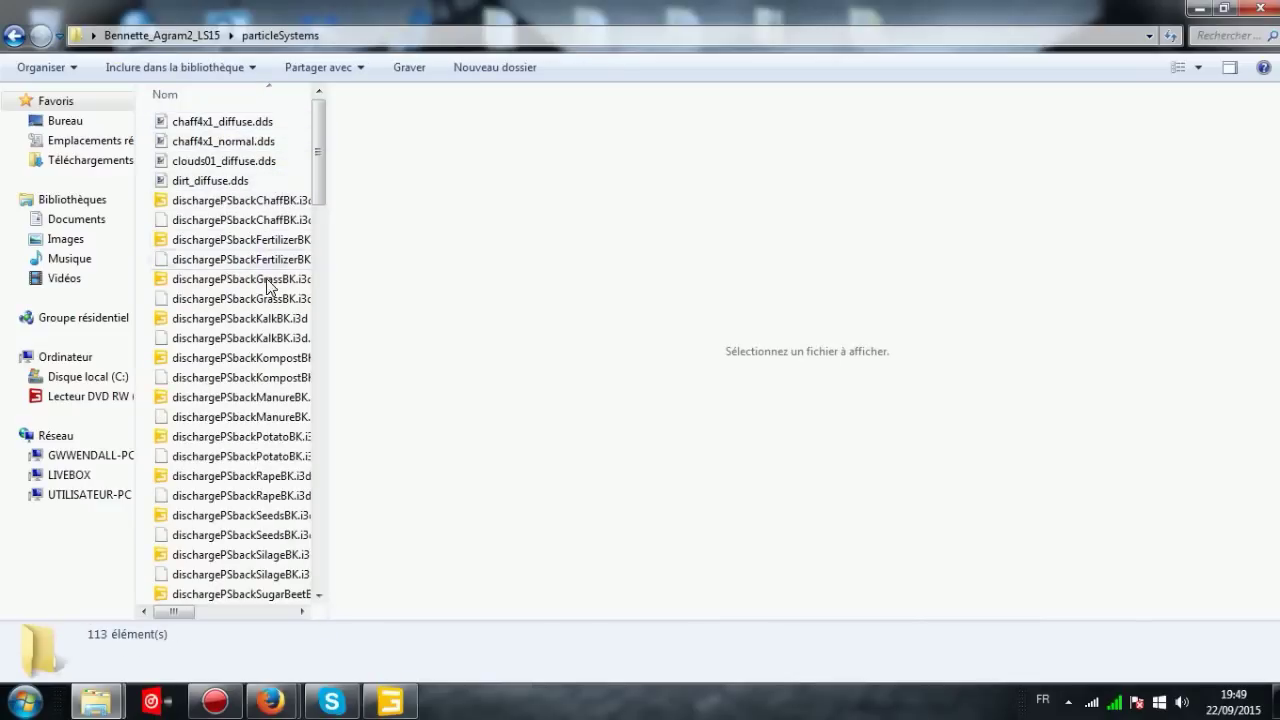
click(13, 35)
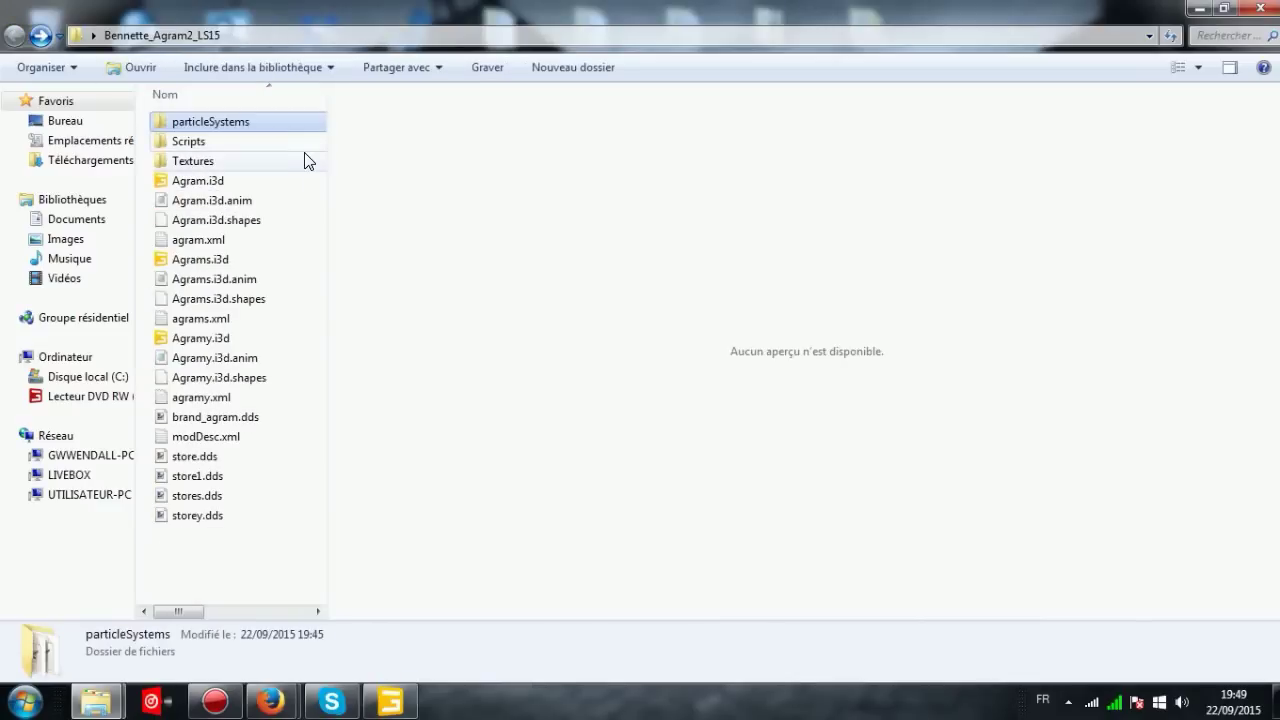
double_click(298, 157)
double_click(258, 121)
click(13, 37)
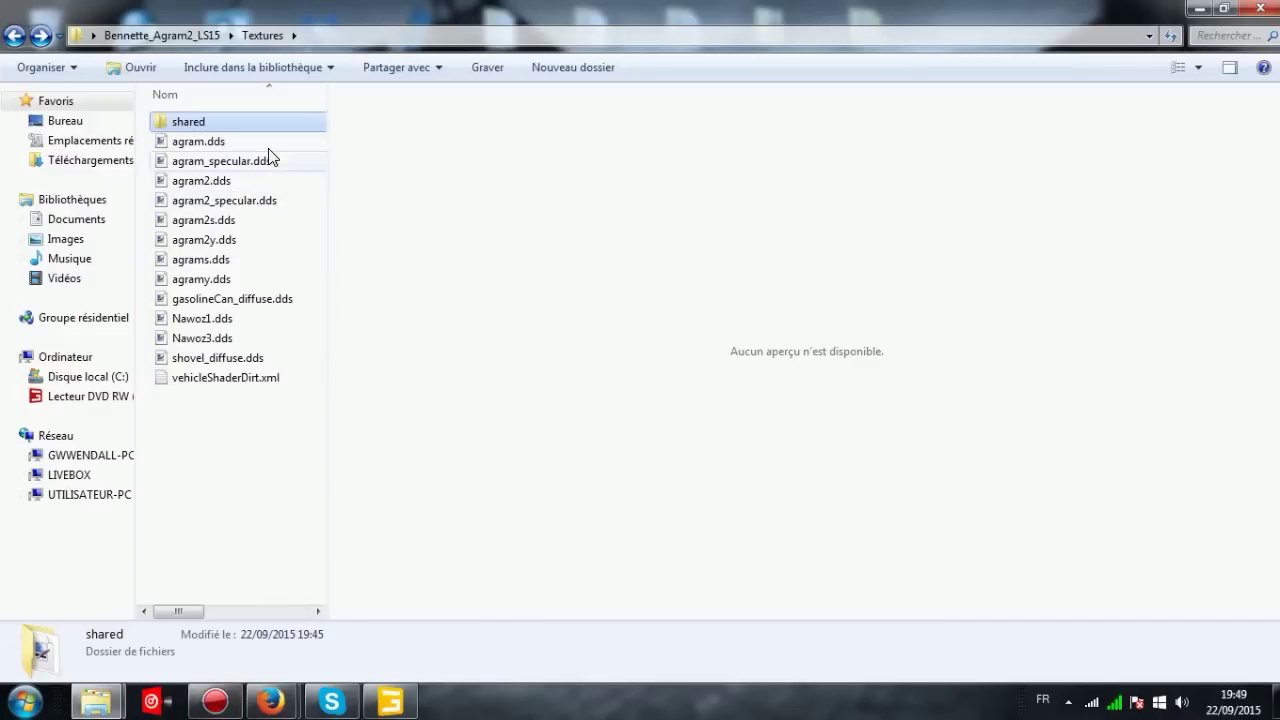
View the agram2s.dds, gasolineCan_diffuse.dds and Nawoz1.dds textures from the Textures folder in paint.net
double_click(233, 243)
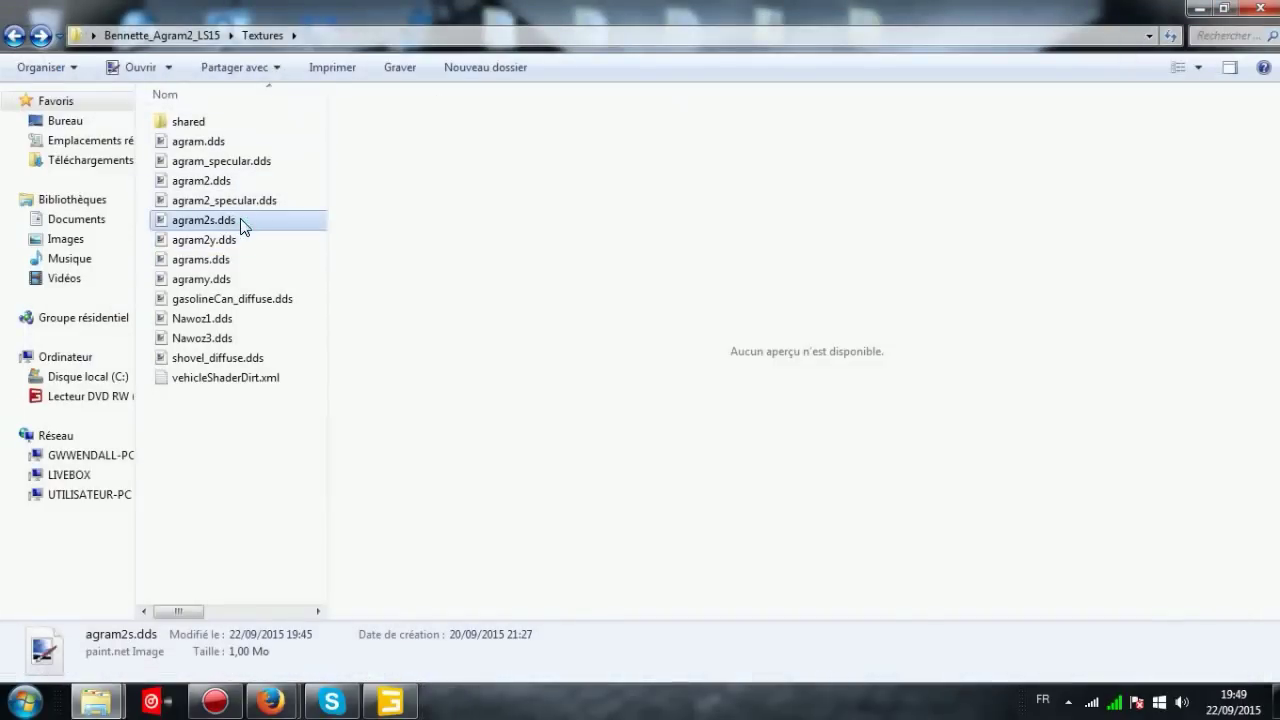
double_click(238, 238)
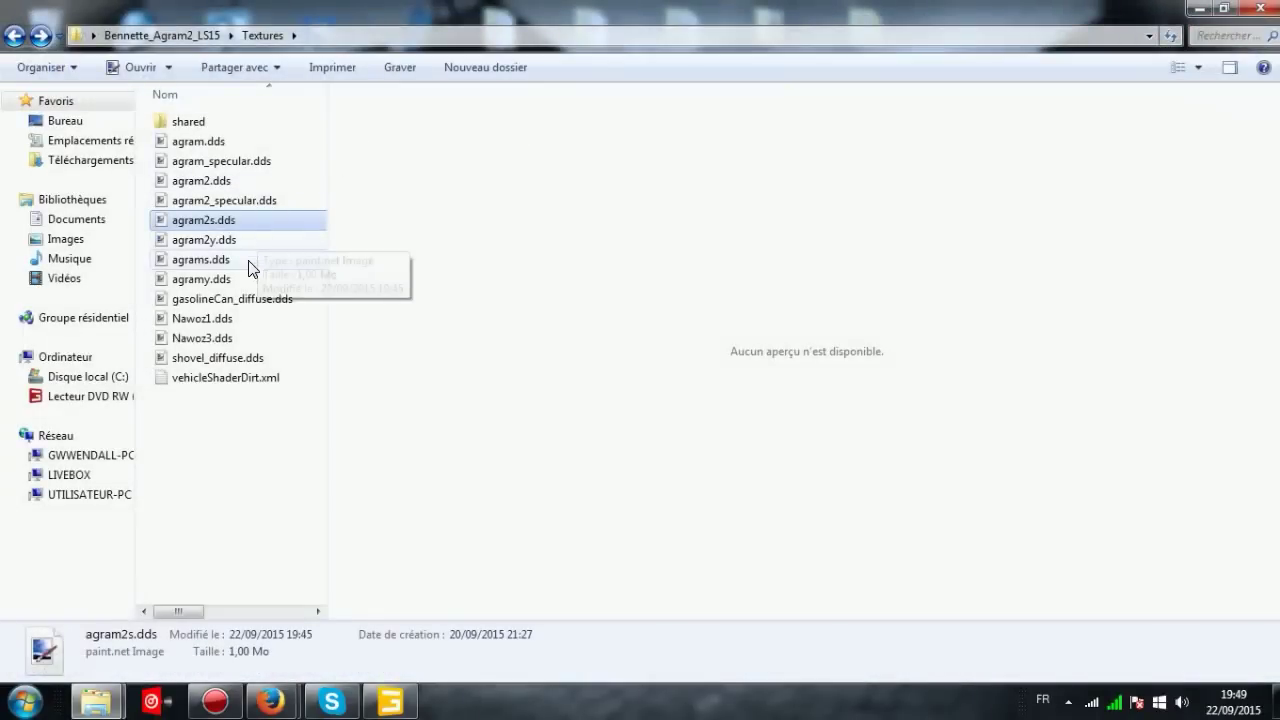
double_click(284, 298)
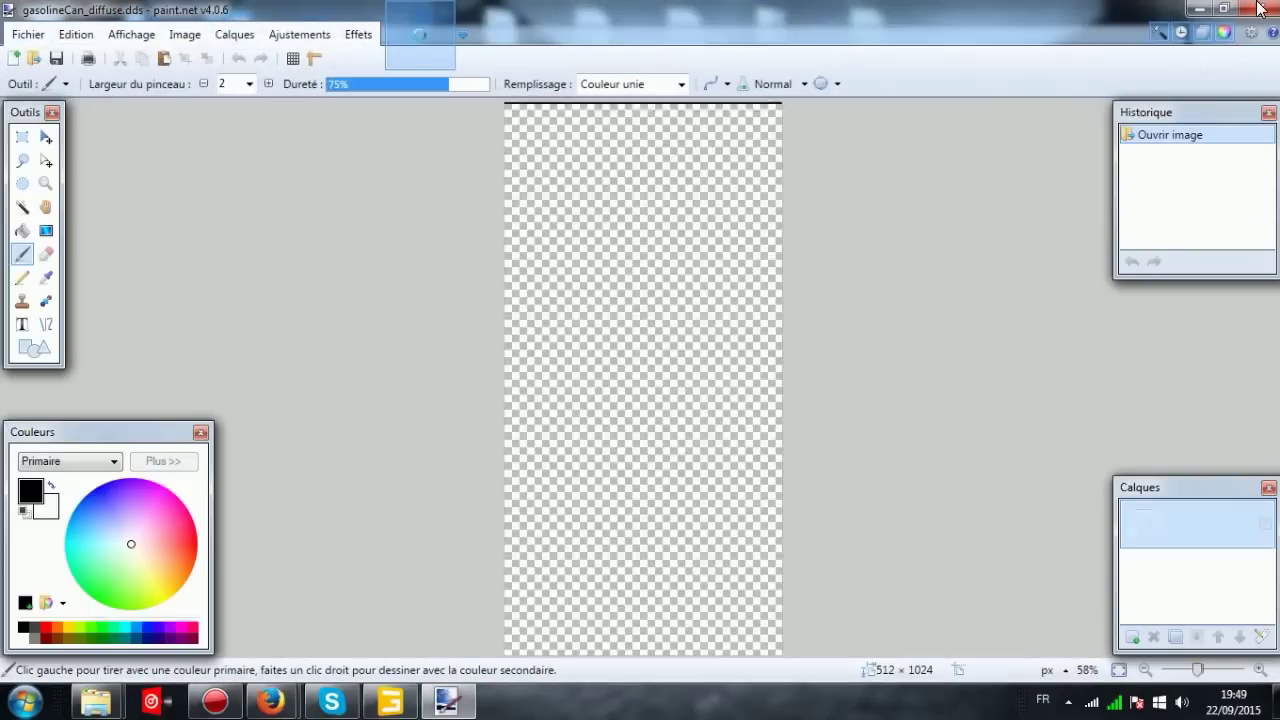
click(1258, 8)
double_click(277, 320)
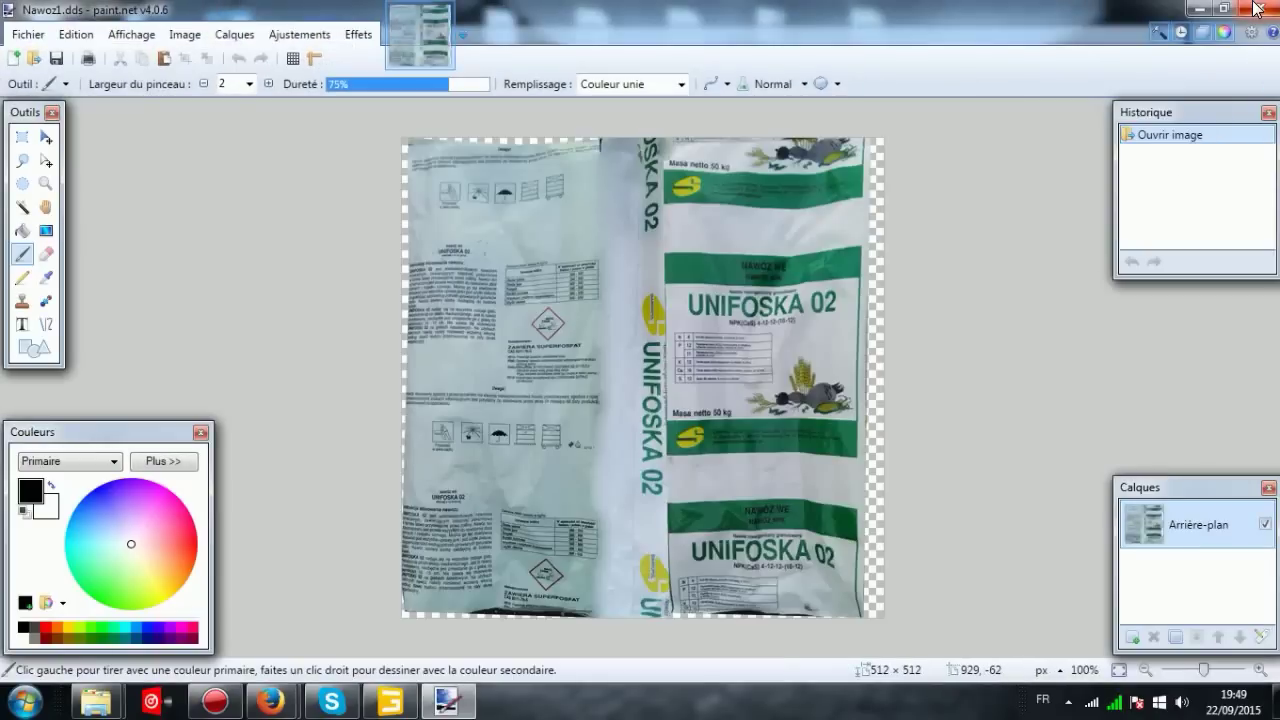
click(1258, 8)
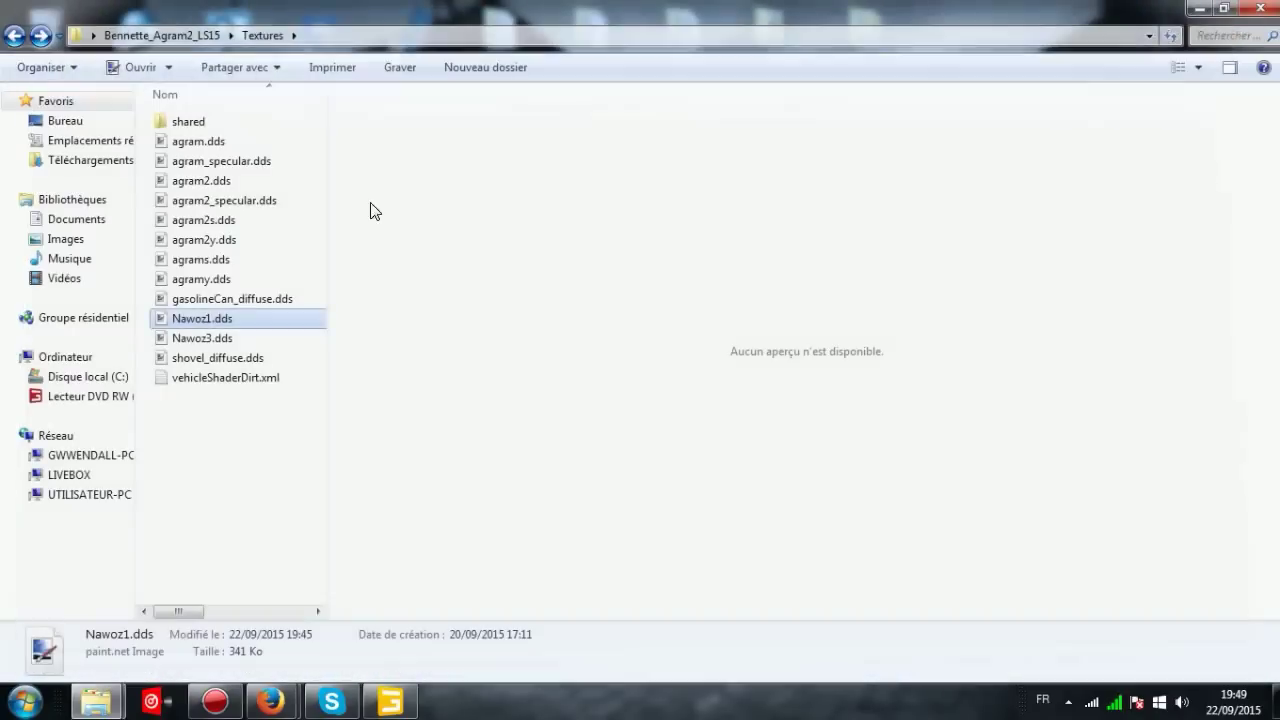
View the Nawoz3.dds, shovel_diffuse.dds and agram.dds textures from the Textures folder in paint.net
double_click(265, 340)
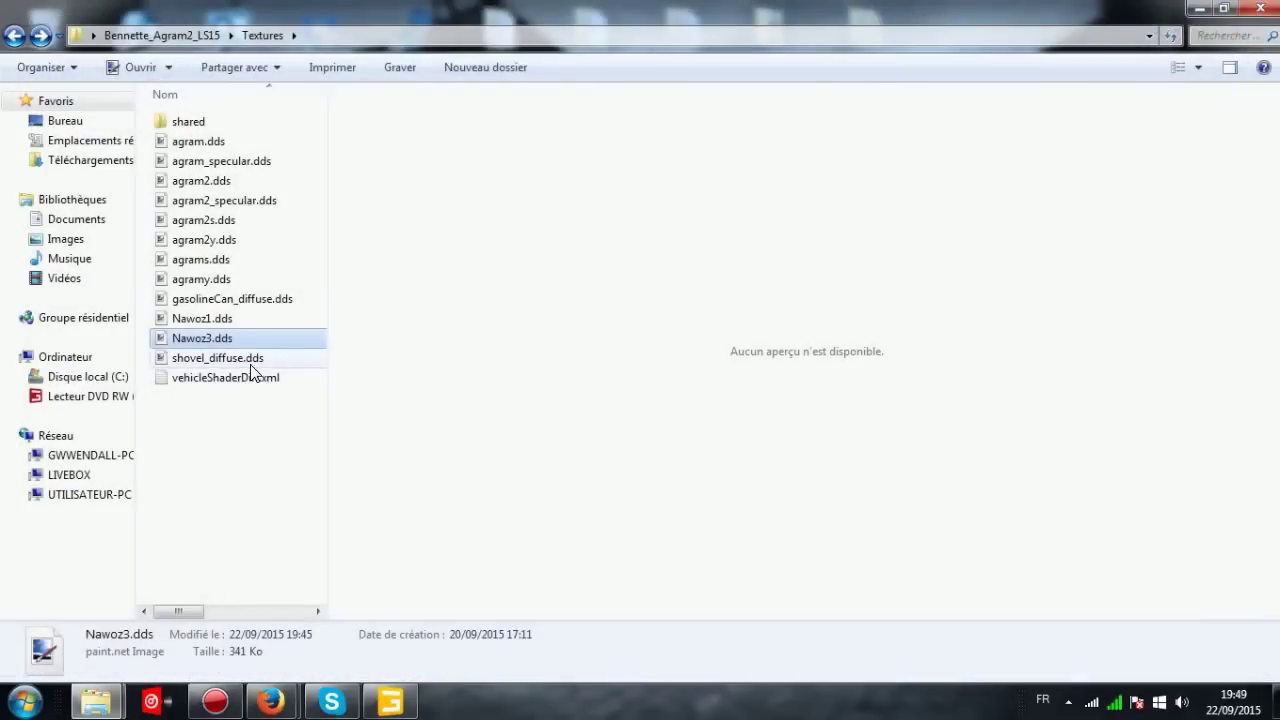
double_click(250, 358)
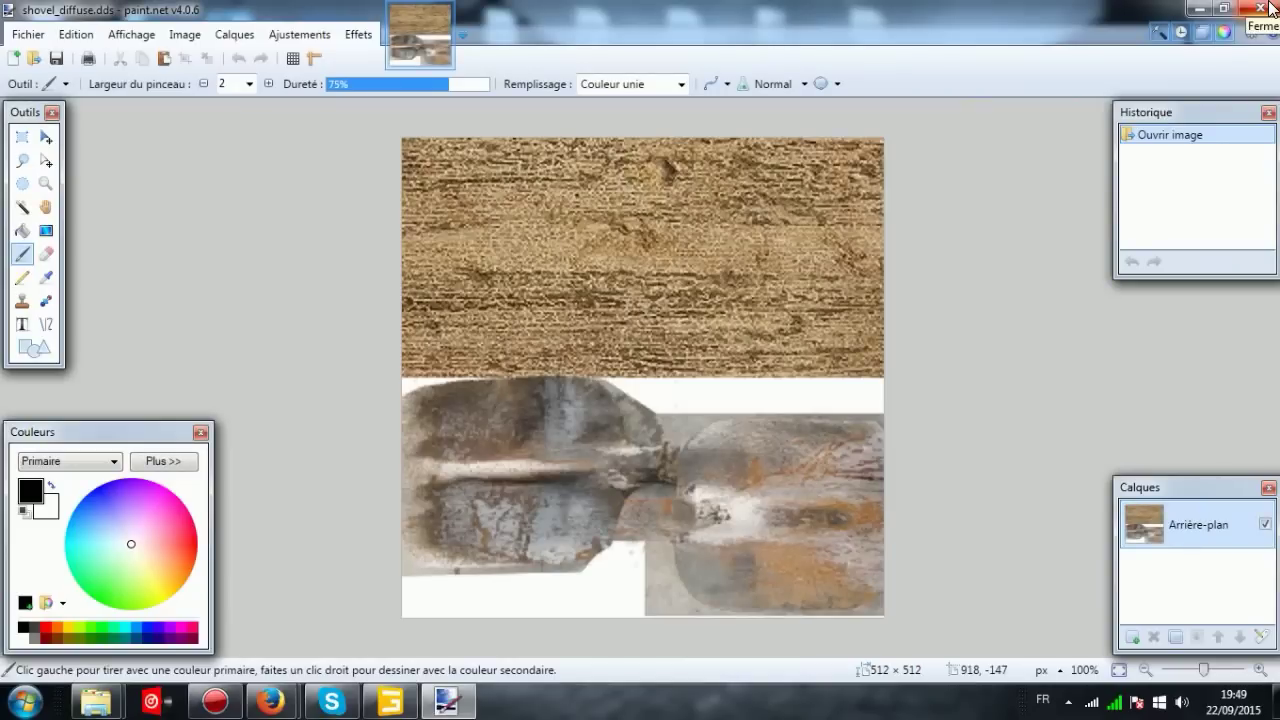
click(1270, 8)
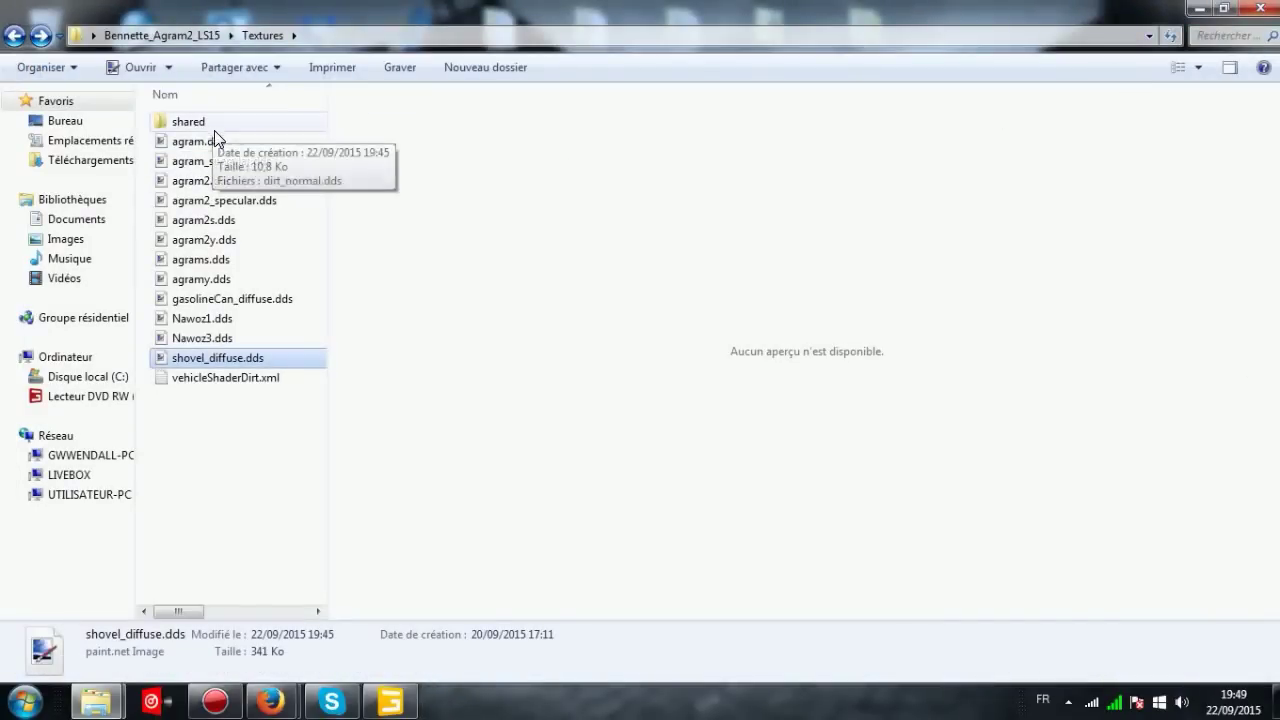
double_click(246, 143)
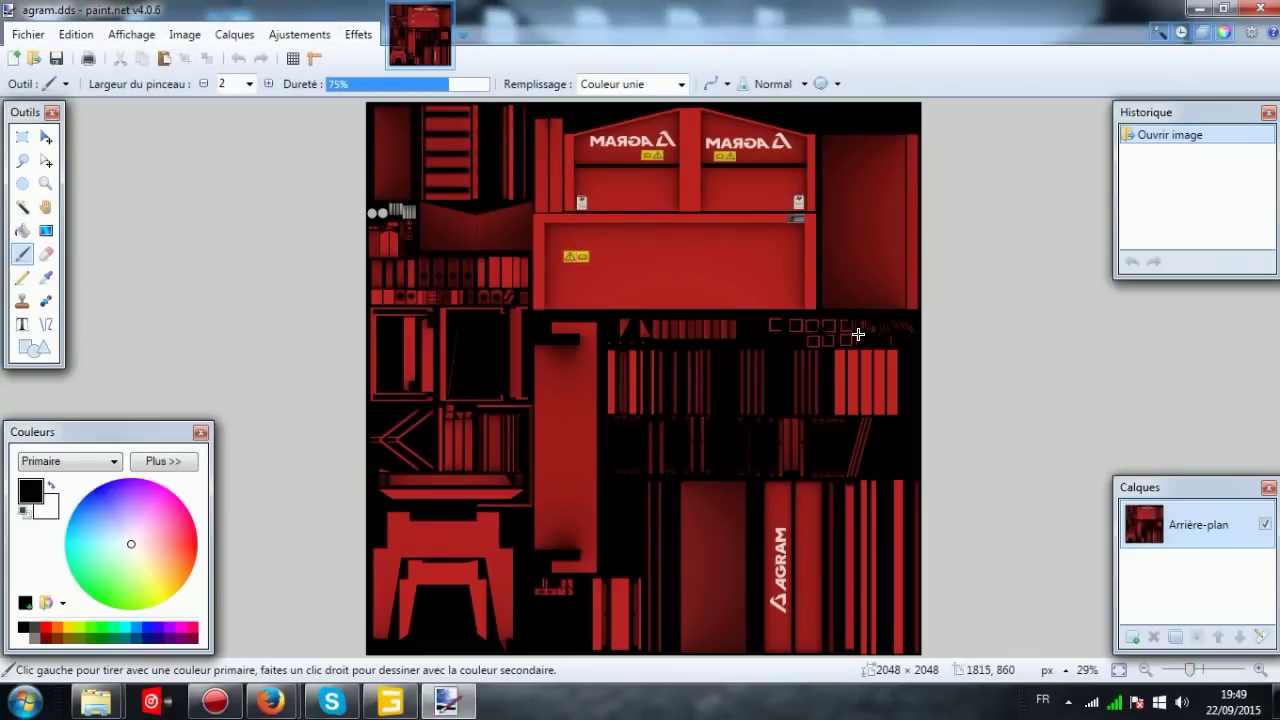
Examine the agram.dds texture at 50% zoom, including its AGRAM logos, warning stickers and body panels
drag(1186, 670, 1197, 670)
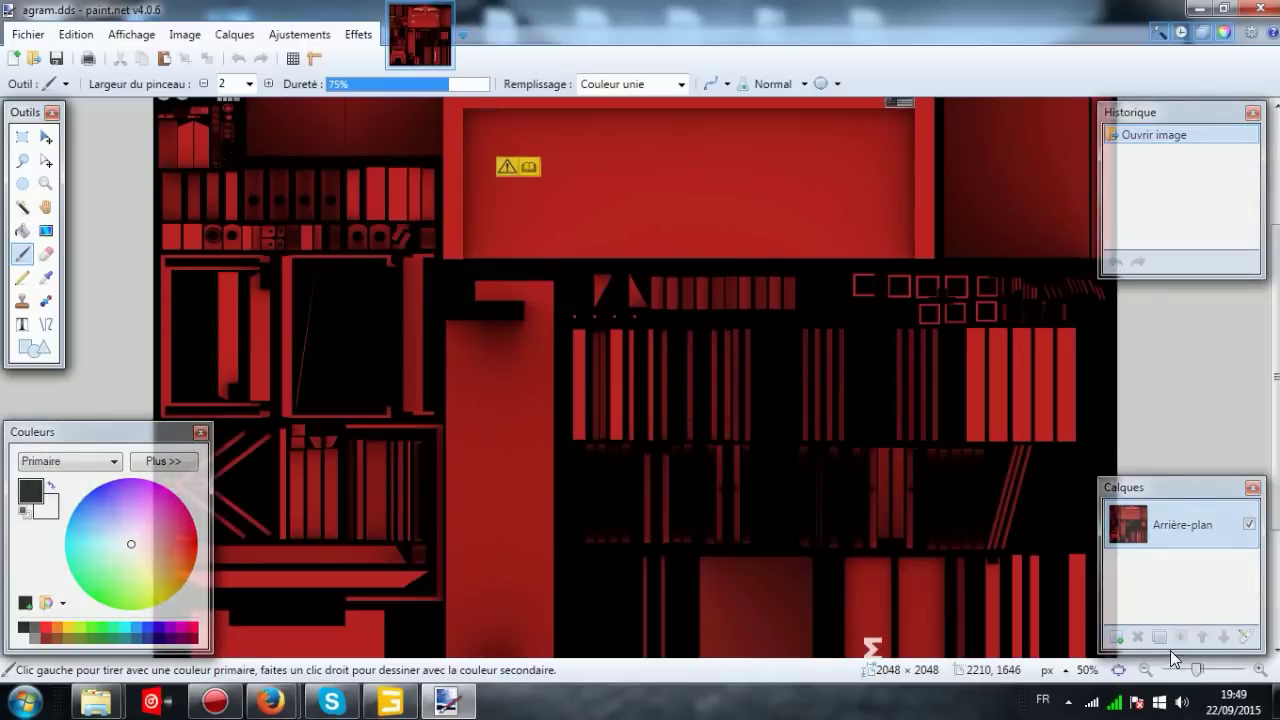
scroll(820, 517, up, 3)
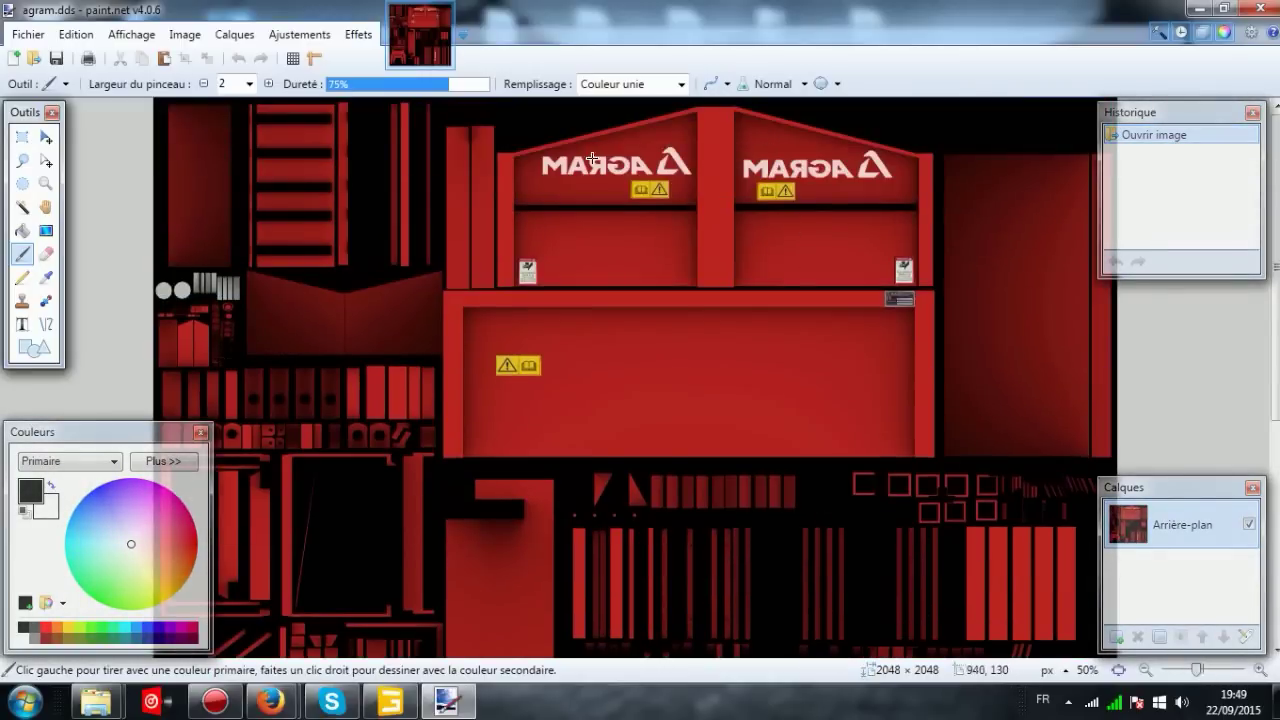
scroll(792, 168, down, 3)
scroll(792, 168, down, 1)
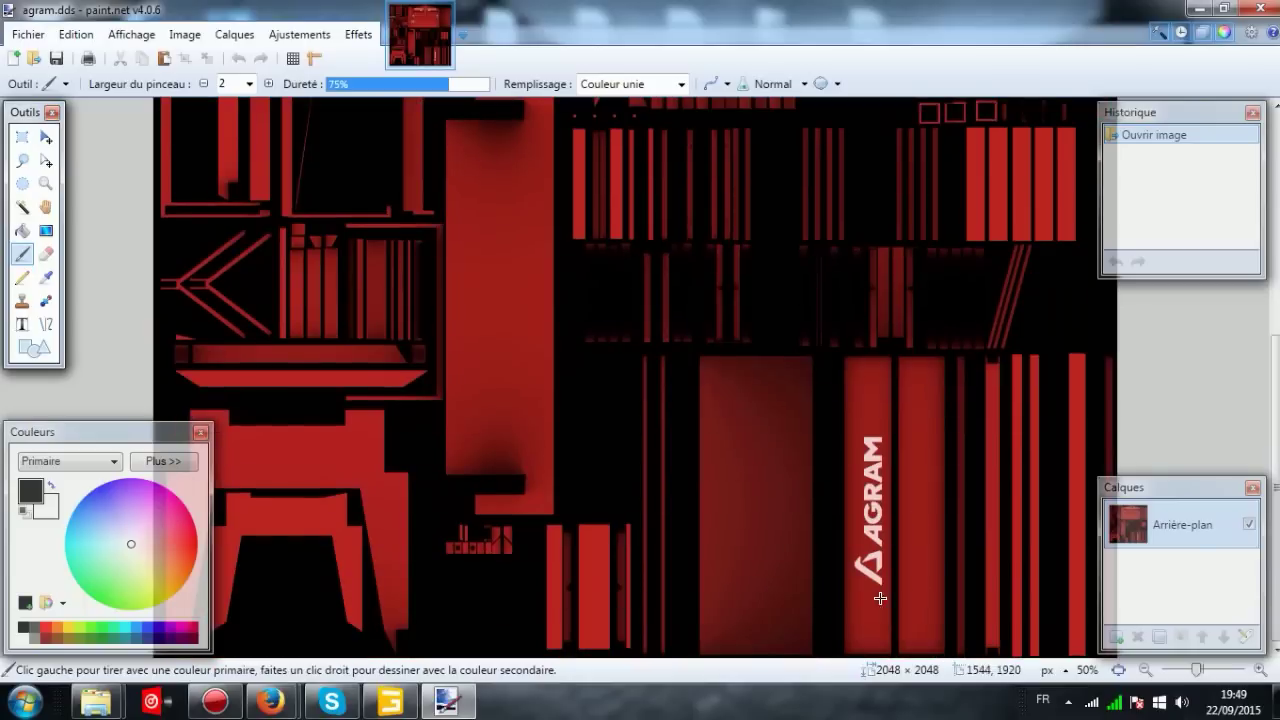
scroll(791, 189, up, 4)
scroll(891, 640, down, 4)
scroll(880, 468, up, 4)
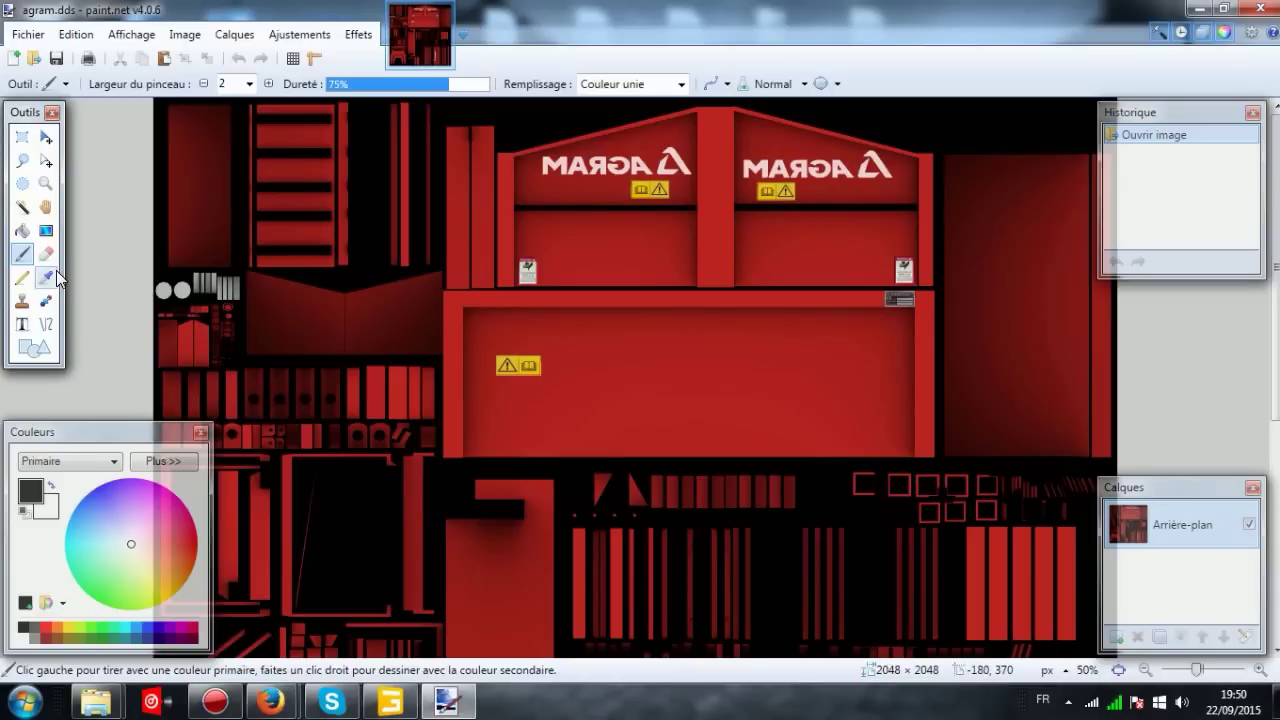
Try filling the upper logo panel of the agram.dds texture with dark red using the Paint Bucket, and undo the fill
click(45, 629)
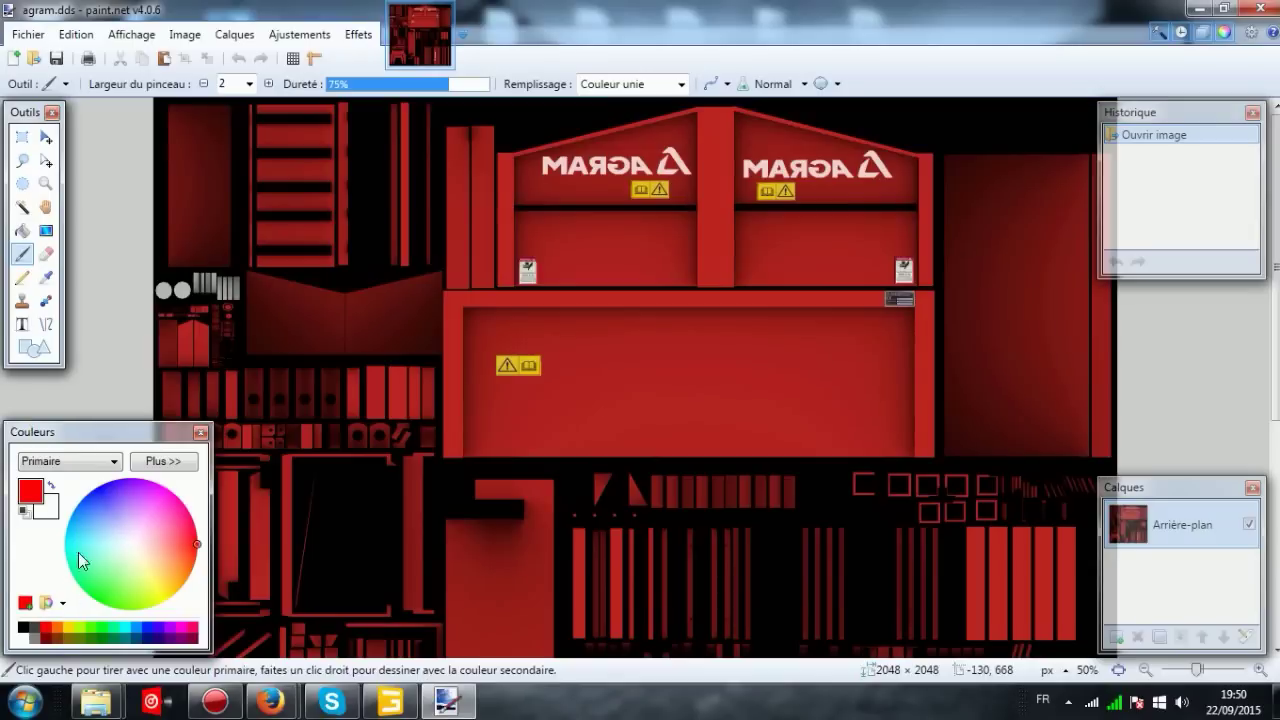
click(54, 638)
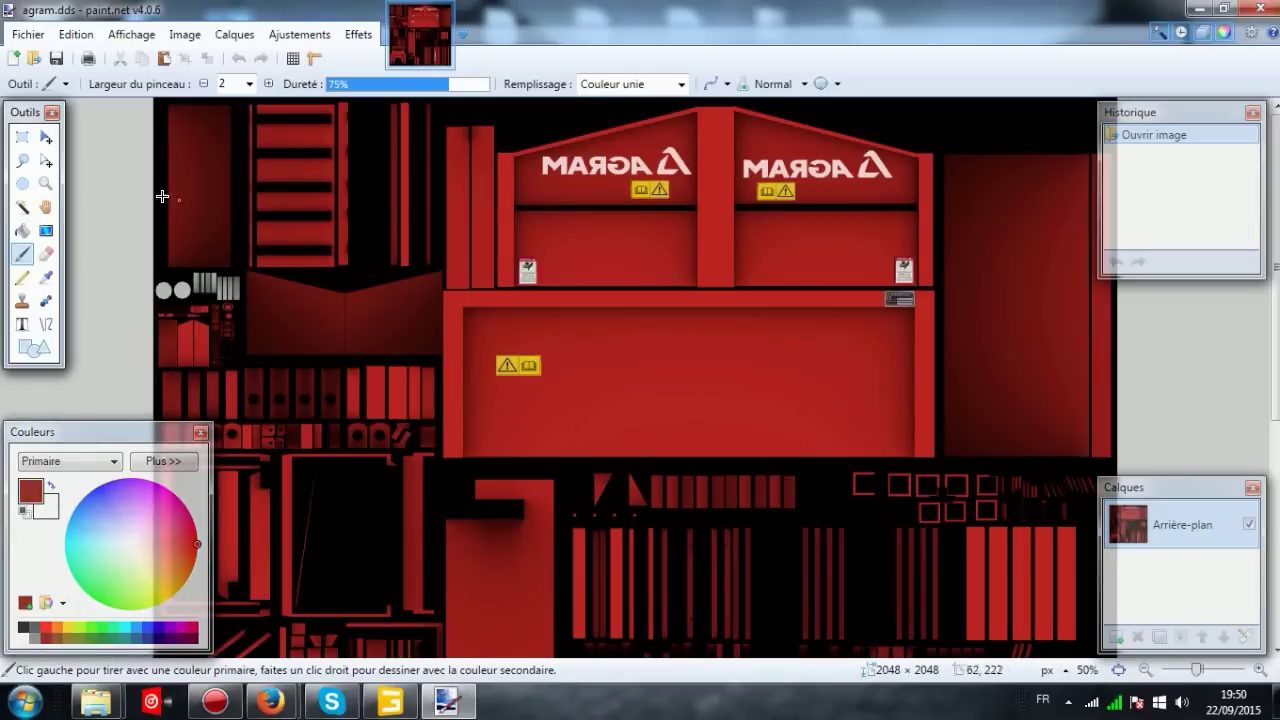
click(22, 230)
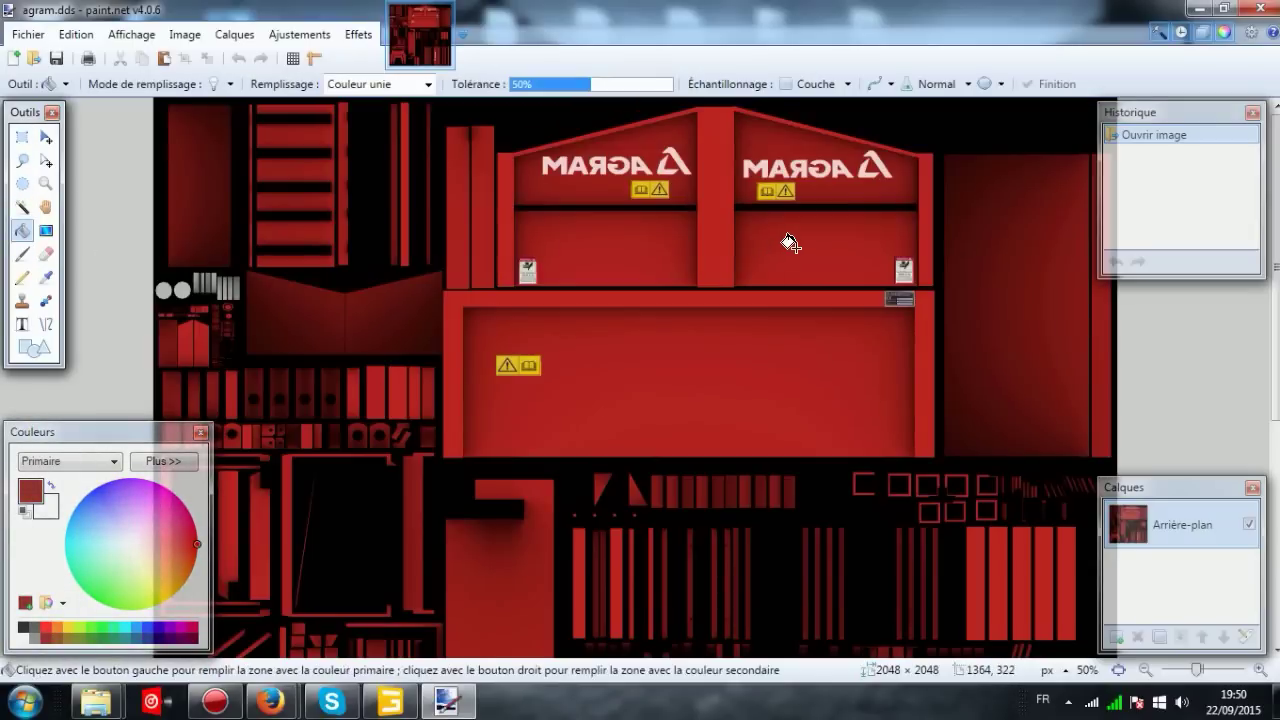
click(764, 249)
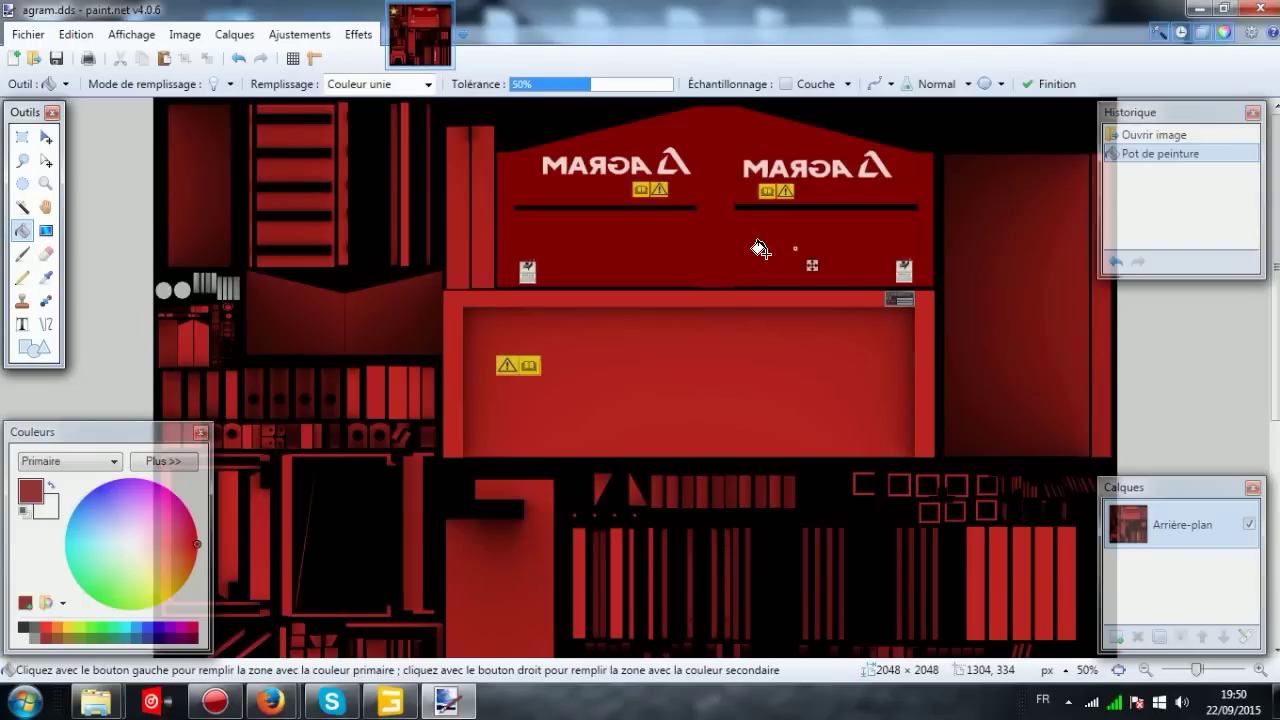
key(ctrl+z)
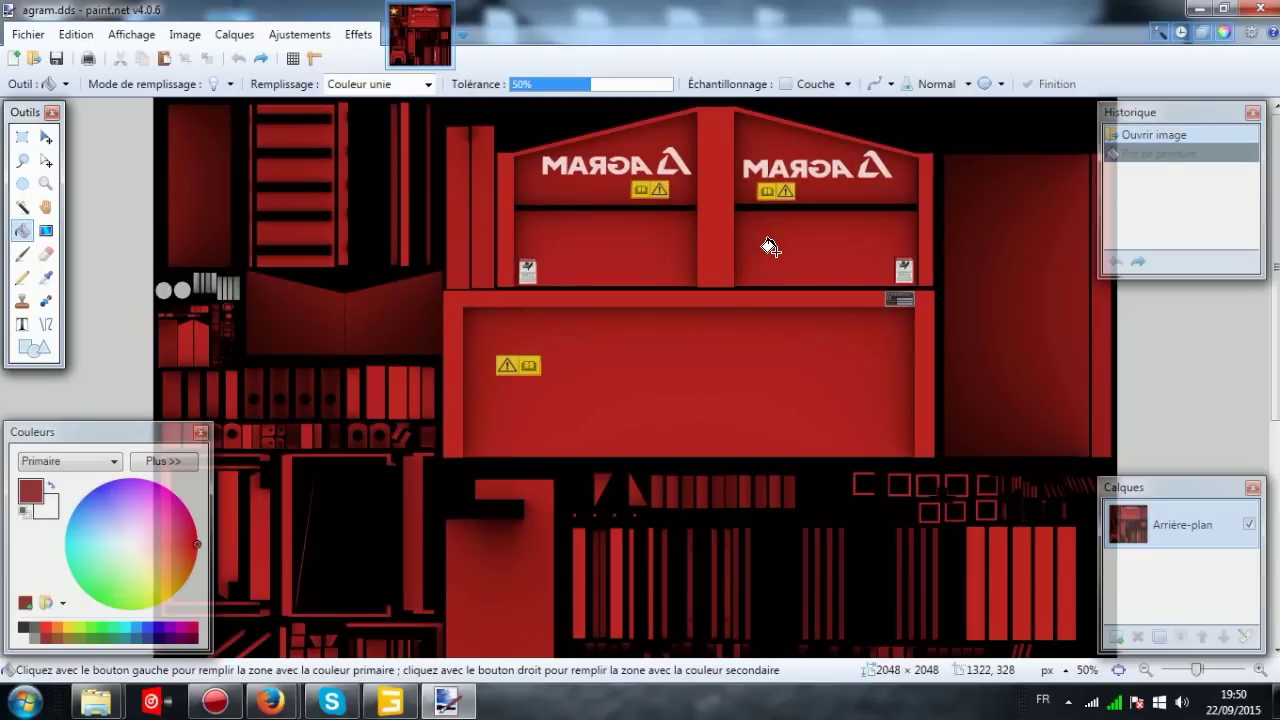
scroll(630, 225, down, 4)
scroll(640, 235, up, 4)
scroll(657, 249, down, 5)
scroll(660, 247, up, 5)
click(22, 137)
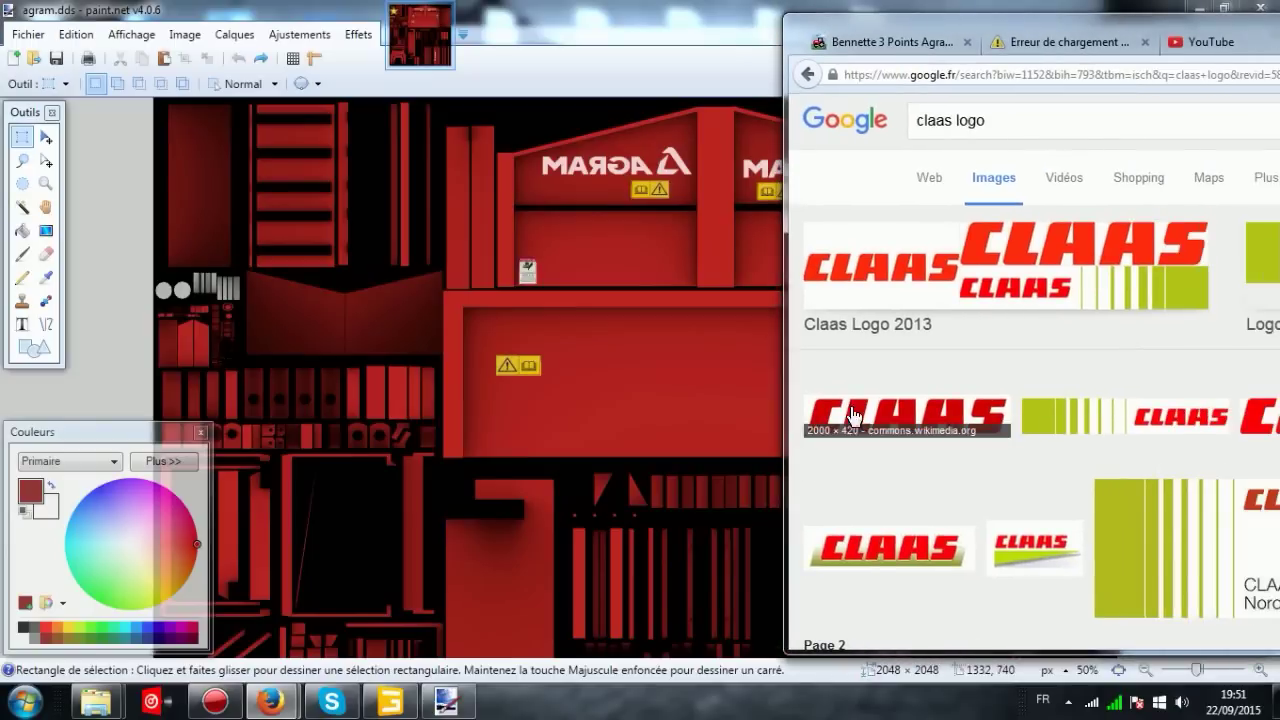
Switch to Firefox and open the 2000 × 420 red CLAAS logo from Wikimedia Commons at full size from the image results
right_click(877, 398)
click(855, 414)
click(866, 416)
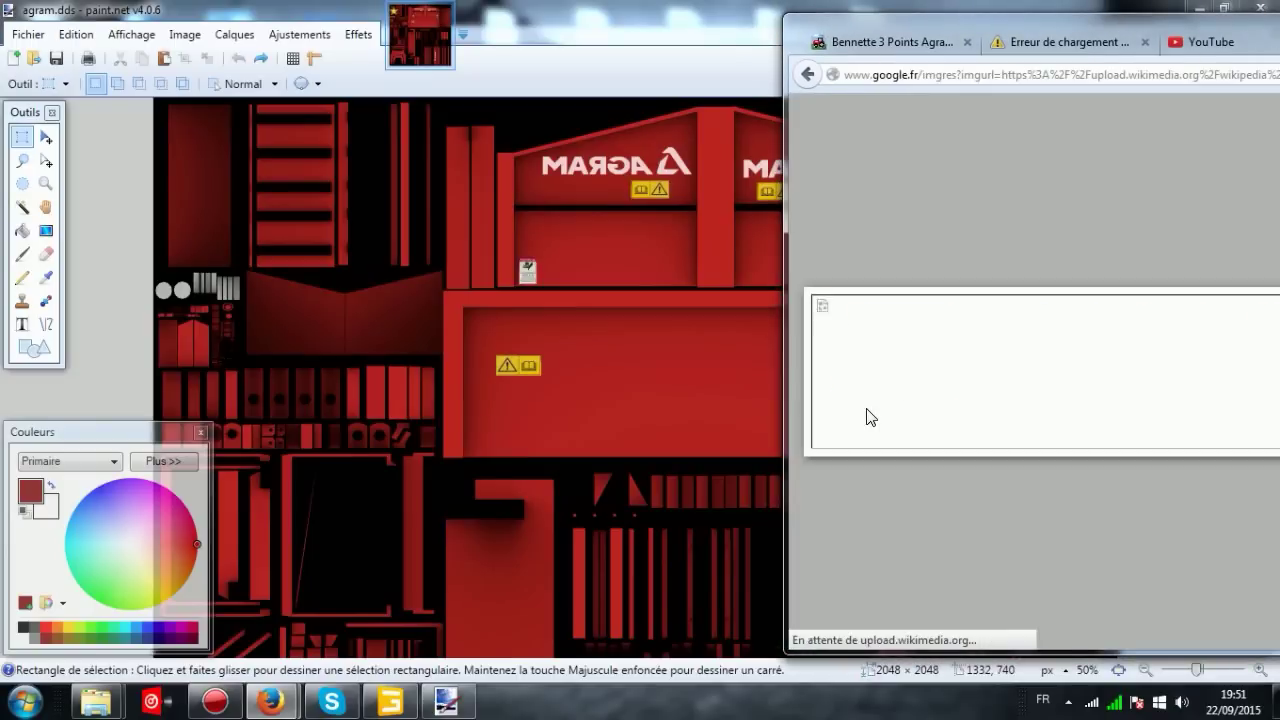
drag(800, 16, 735, 8)
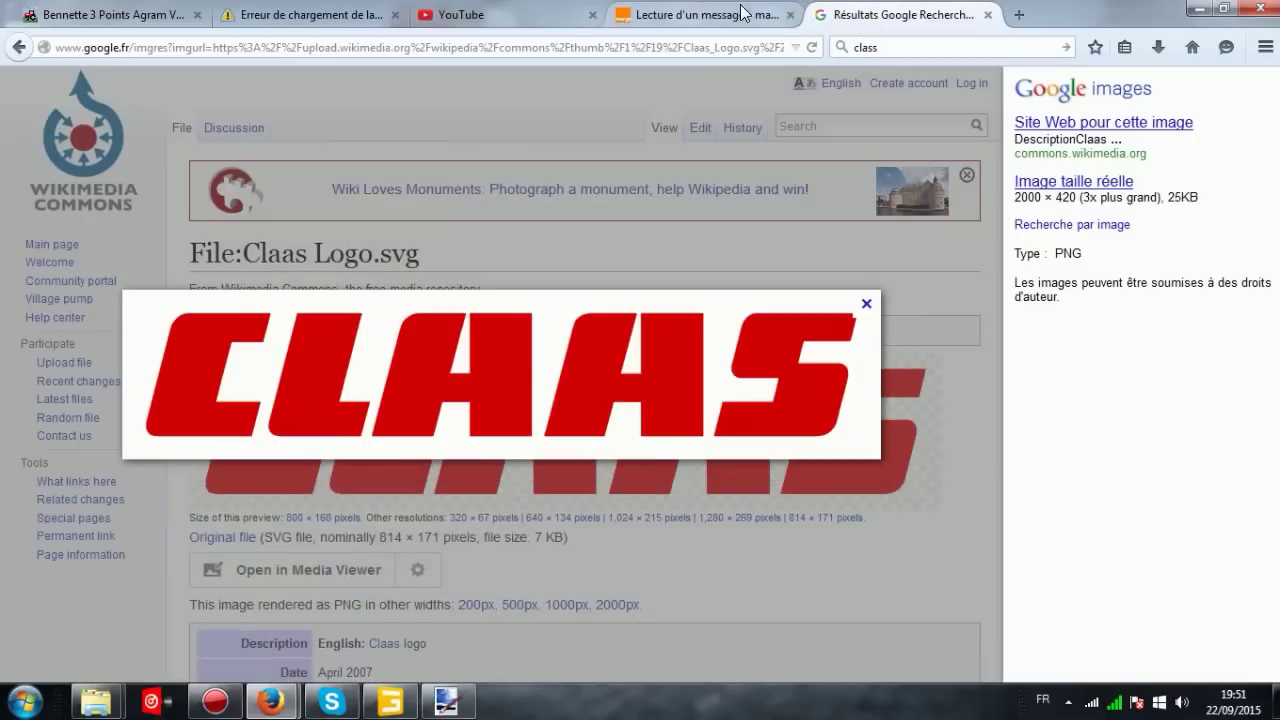
click(790, 15)
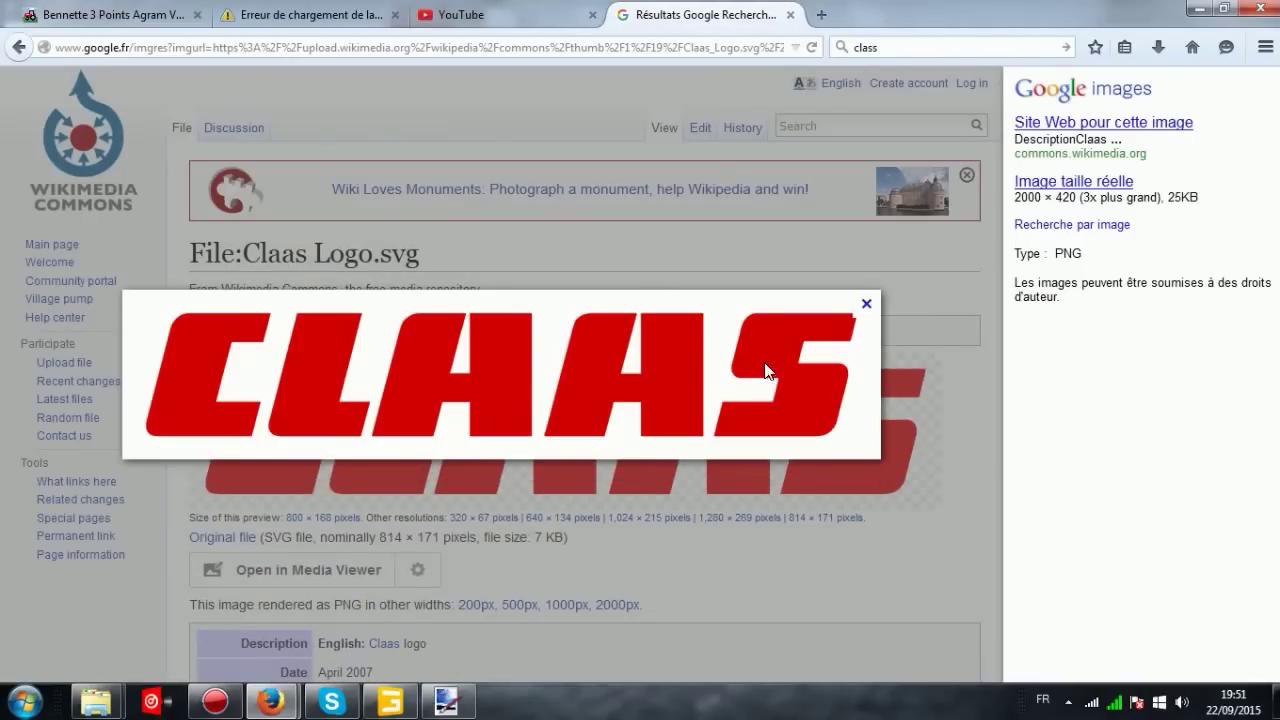
click(1050, 182)
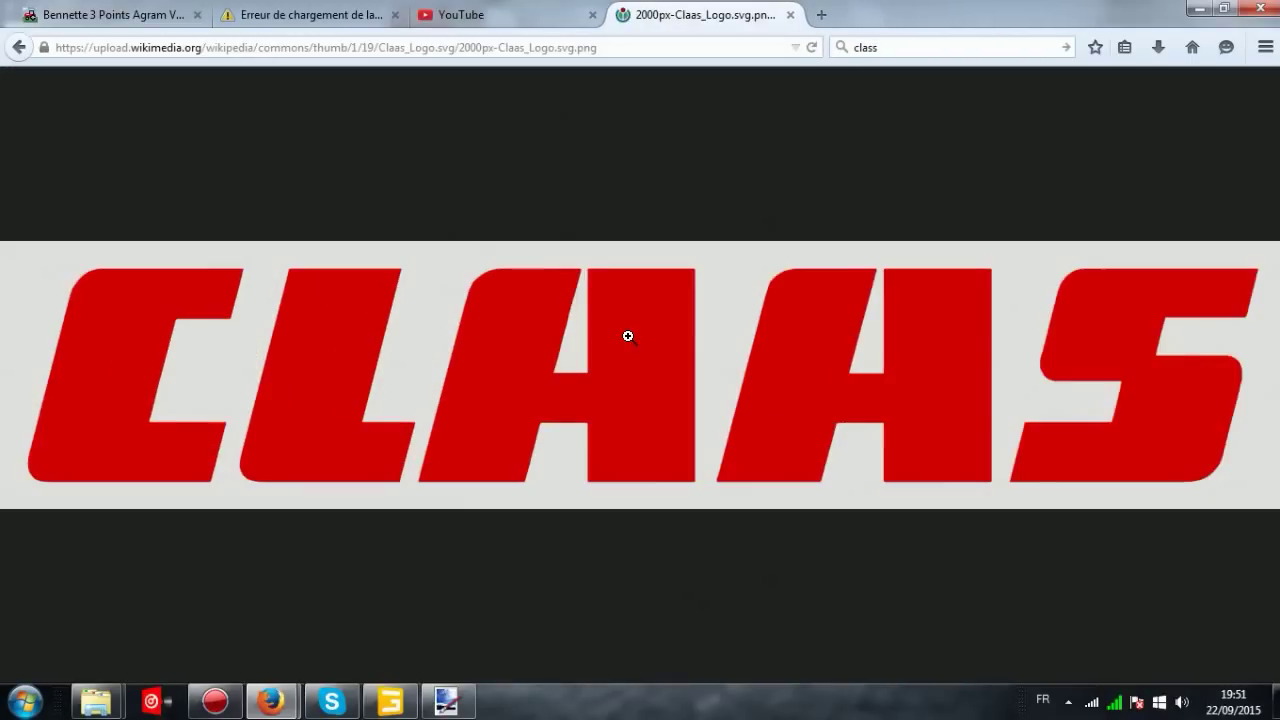
Save the full-size CLAAS logo as 2000px-Claas_Logo.svg.png in the Images library
right_click(628, 336)
click(672, 402)
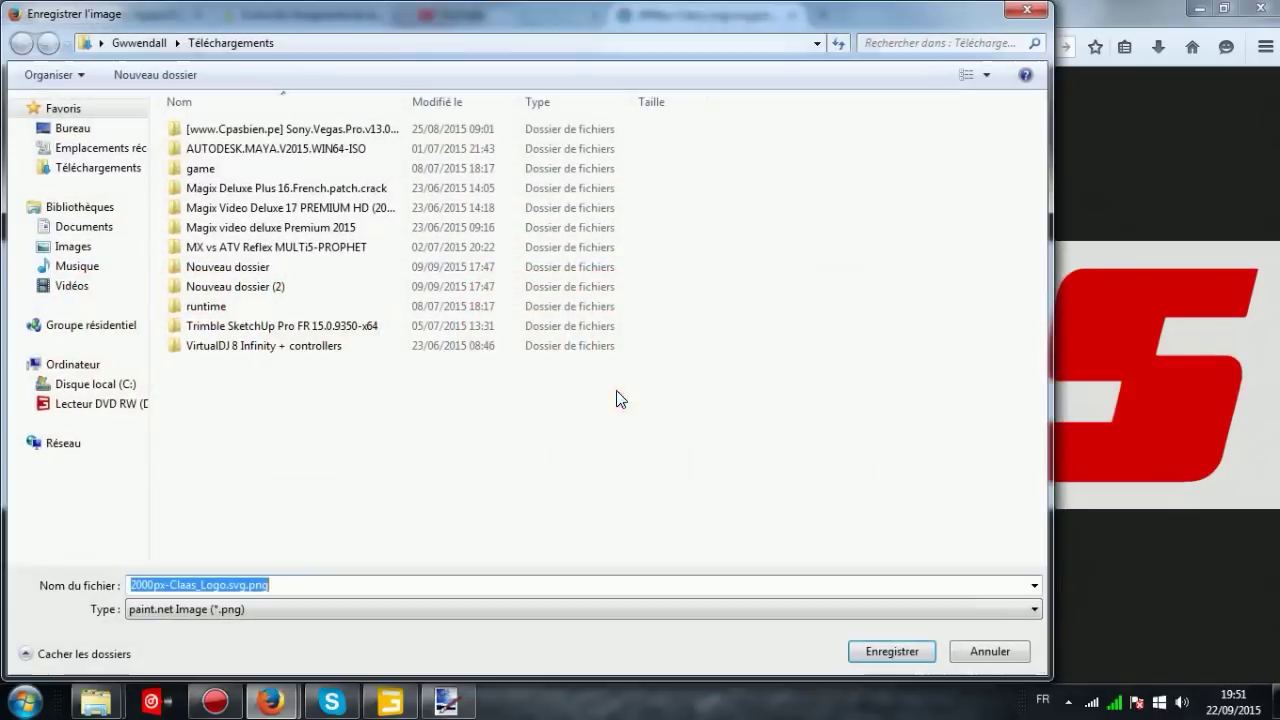
click(77, 247)
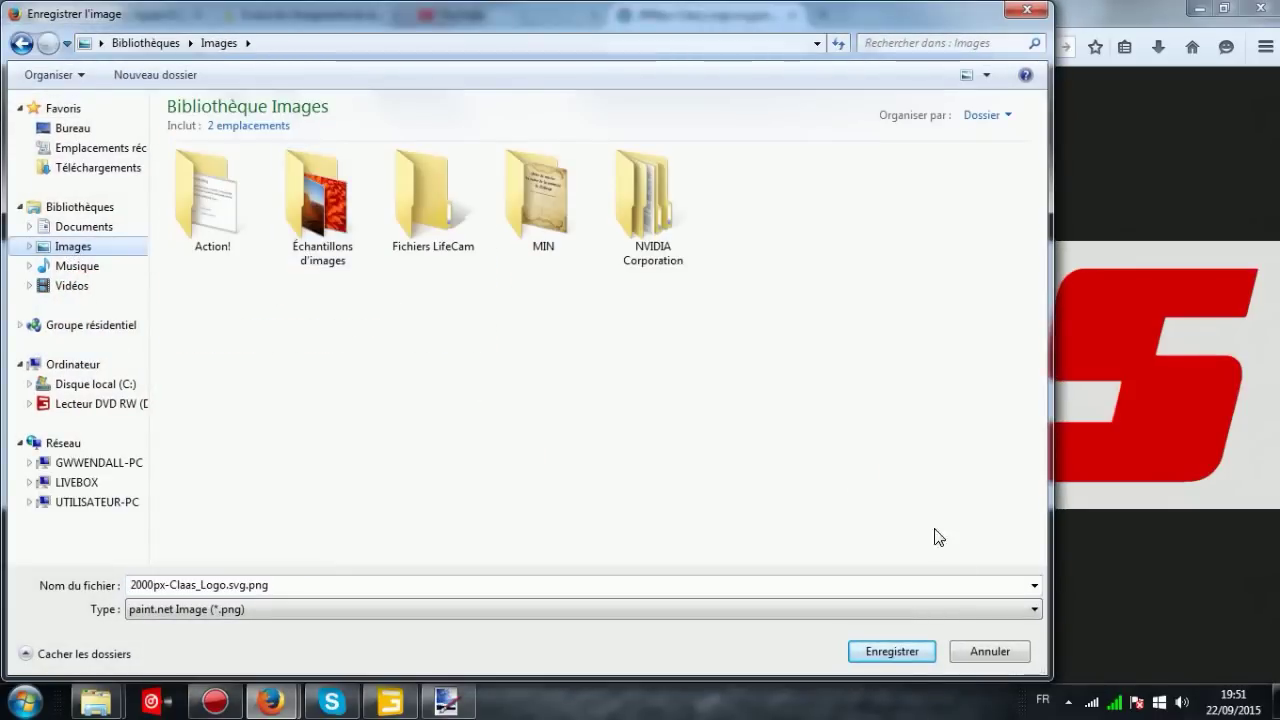
click(872, 651)
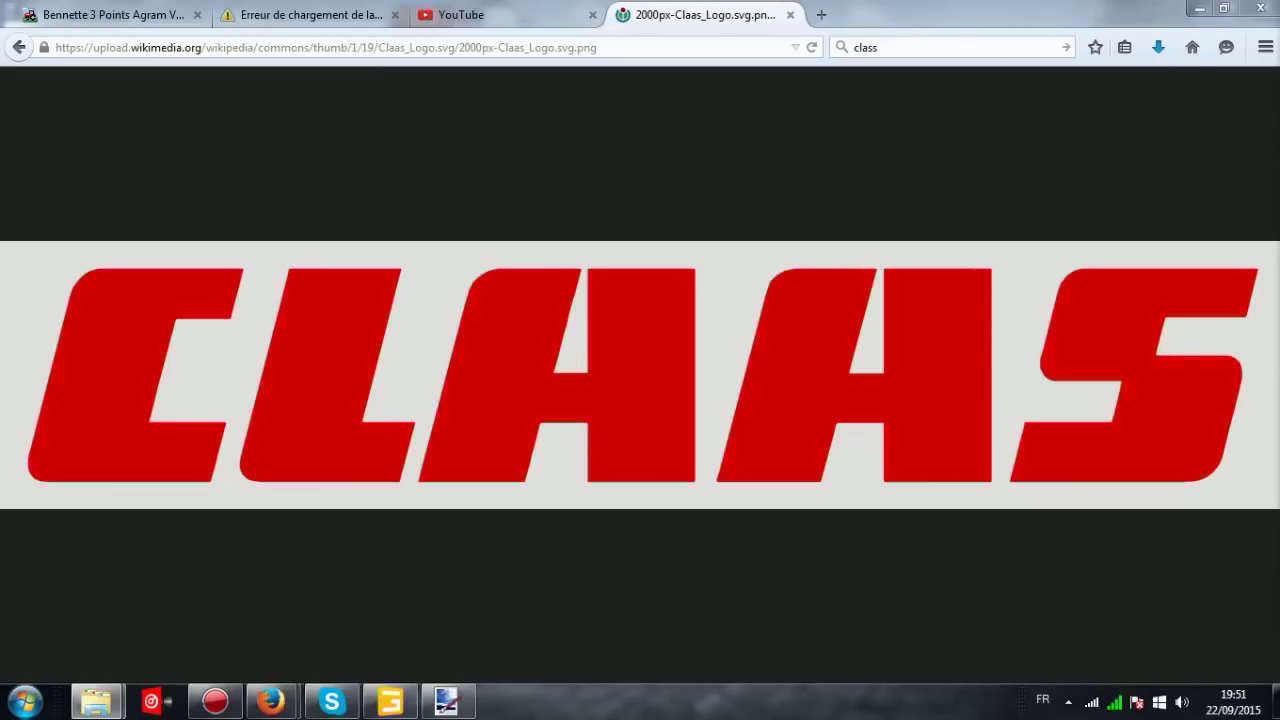
Open the saved 2000px-Claas_Logo.svg.png from the Images library in paint.net
key(alt+Tab)
drag(1181, 14, 797, 14)
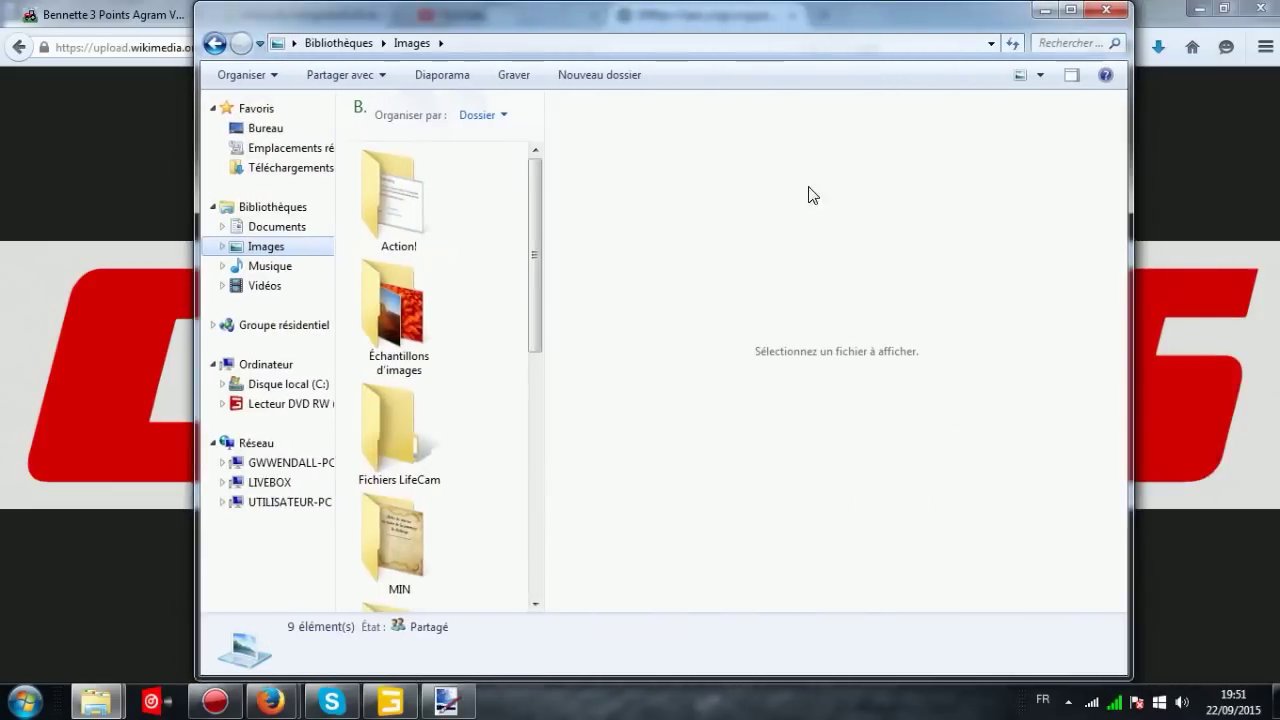
drag(529, 314, 529, 491)
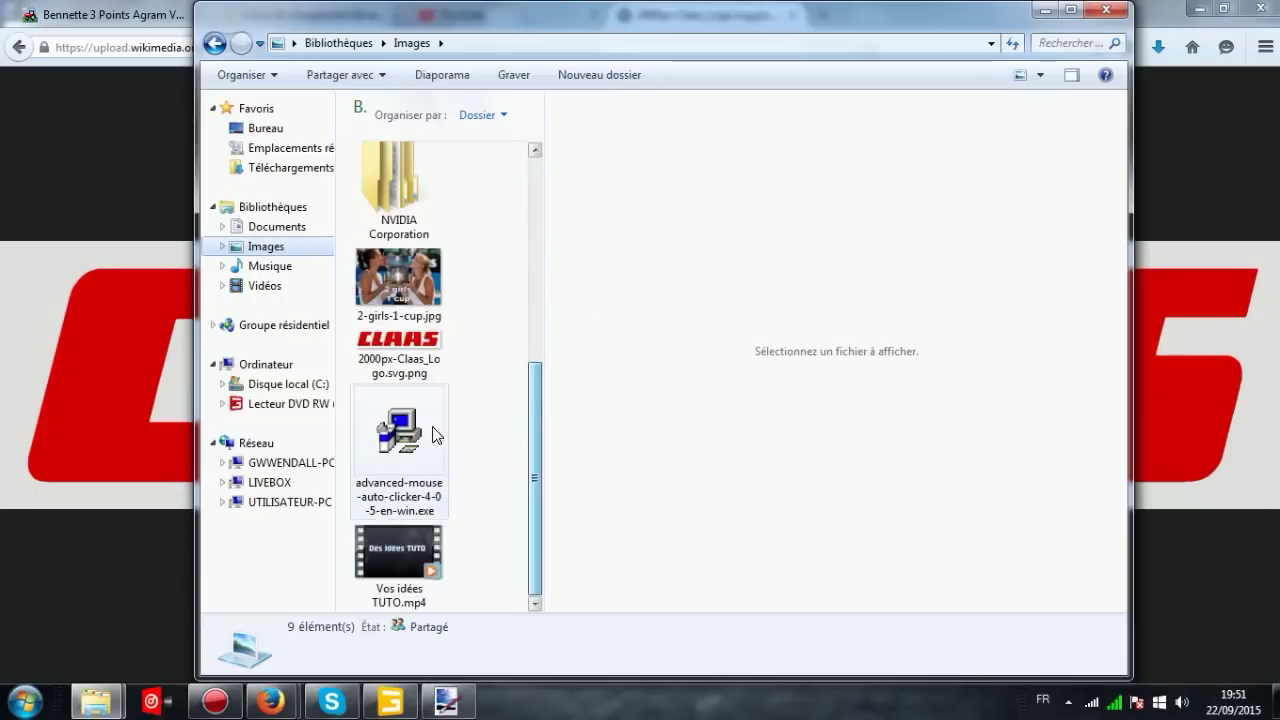
double_click(414, 364)
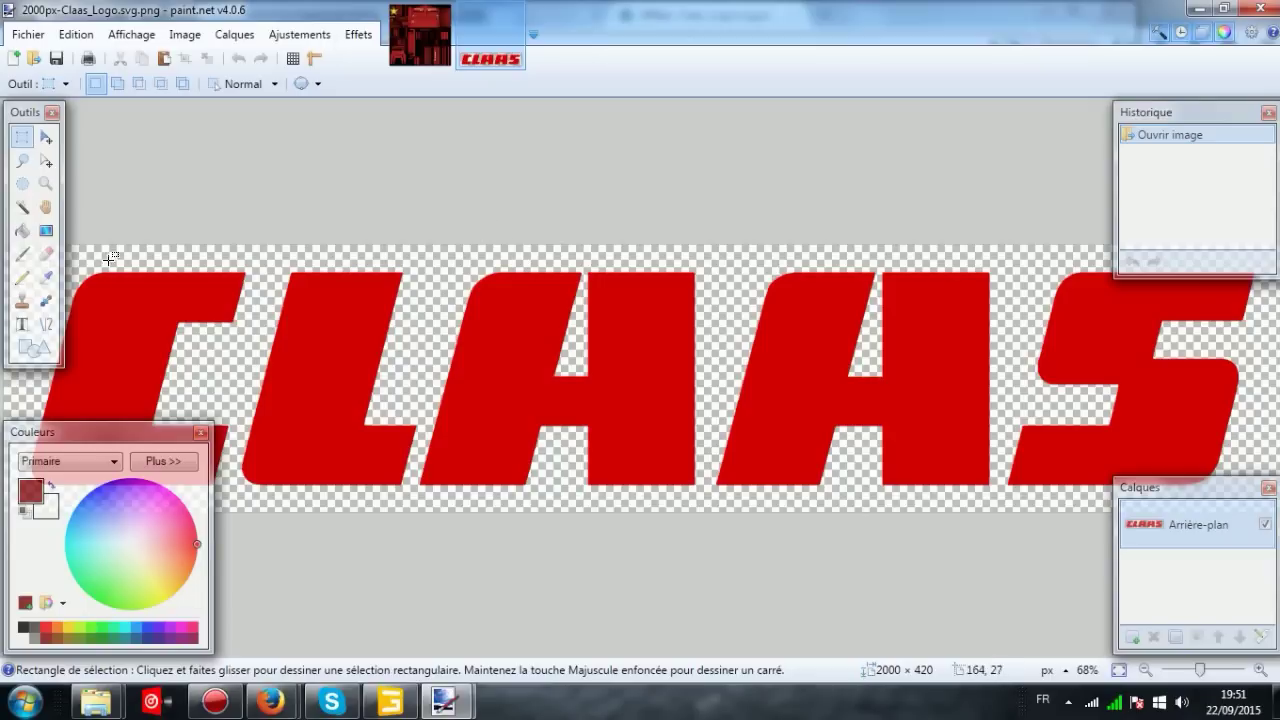
Clear the area around the CLAAS letters with the Magic Wand and fill it with white
click(22, 207)
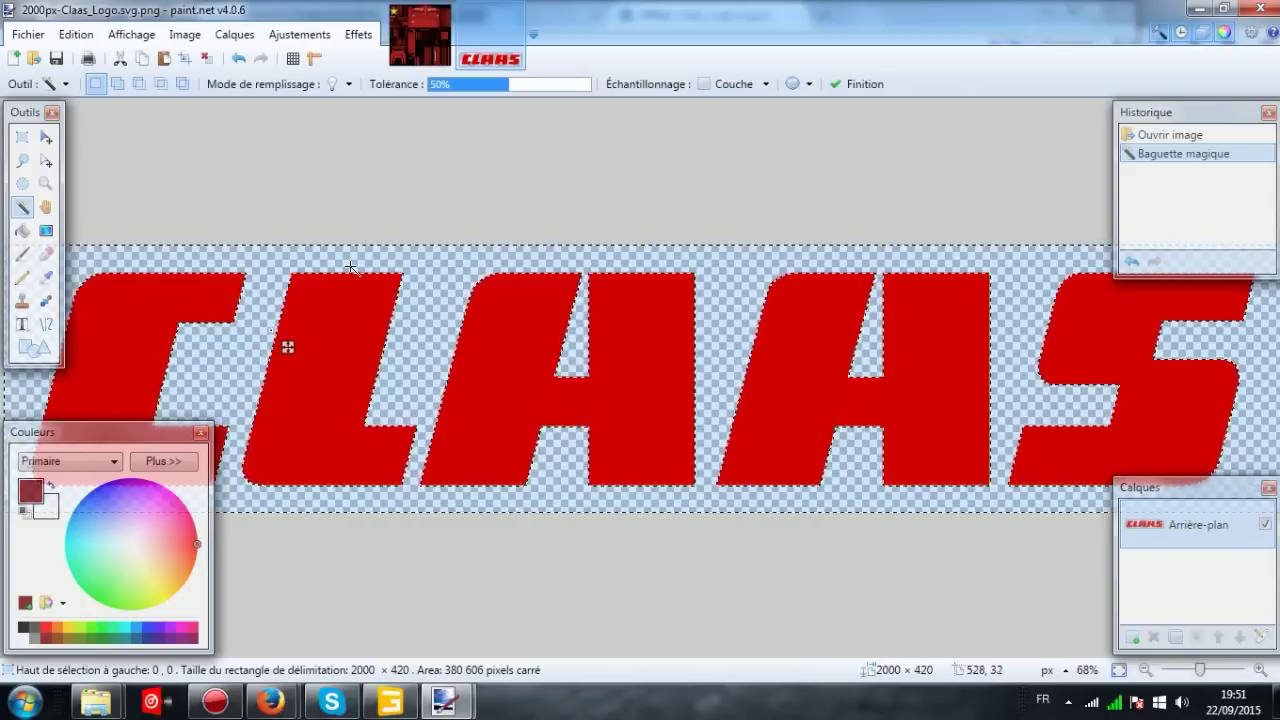
key(ctrl+d)
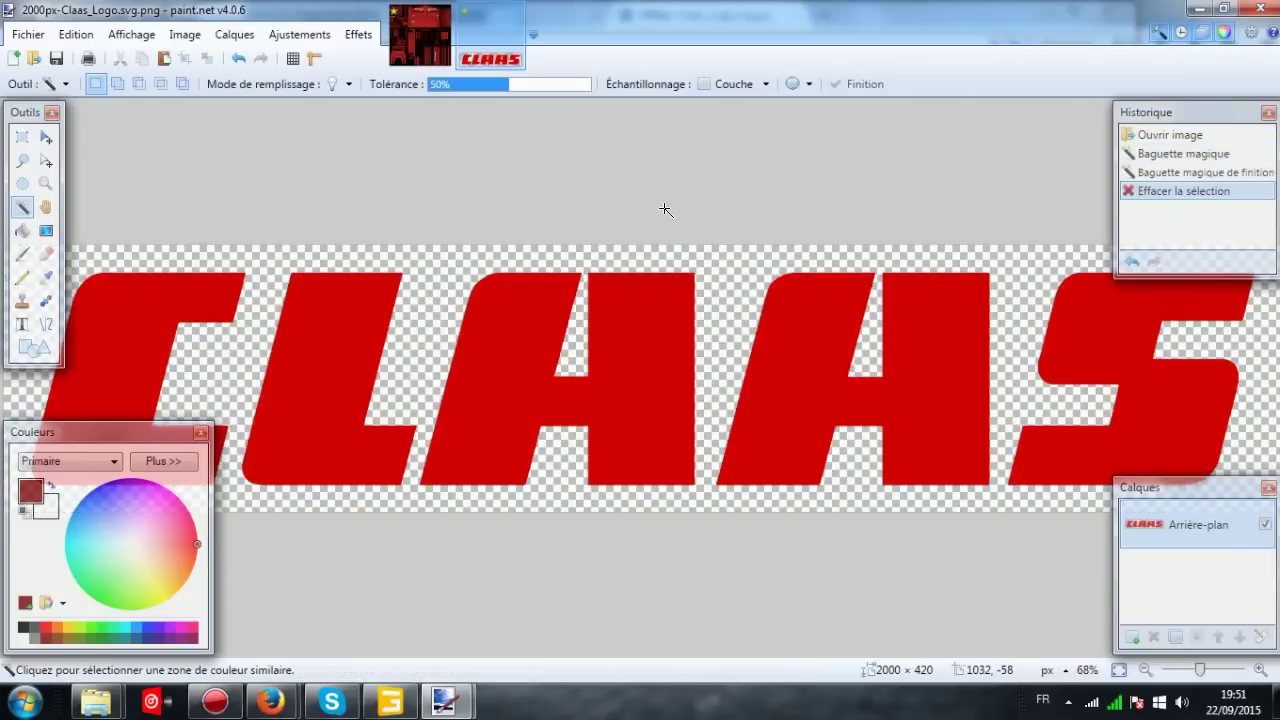
click(22, 230)
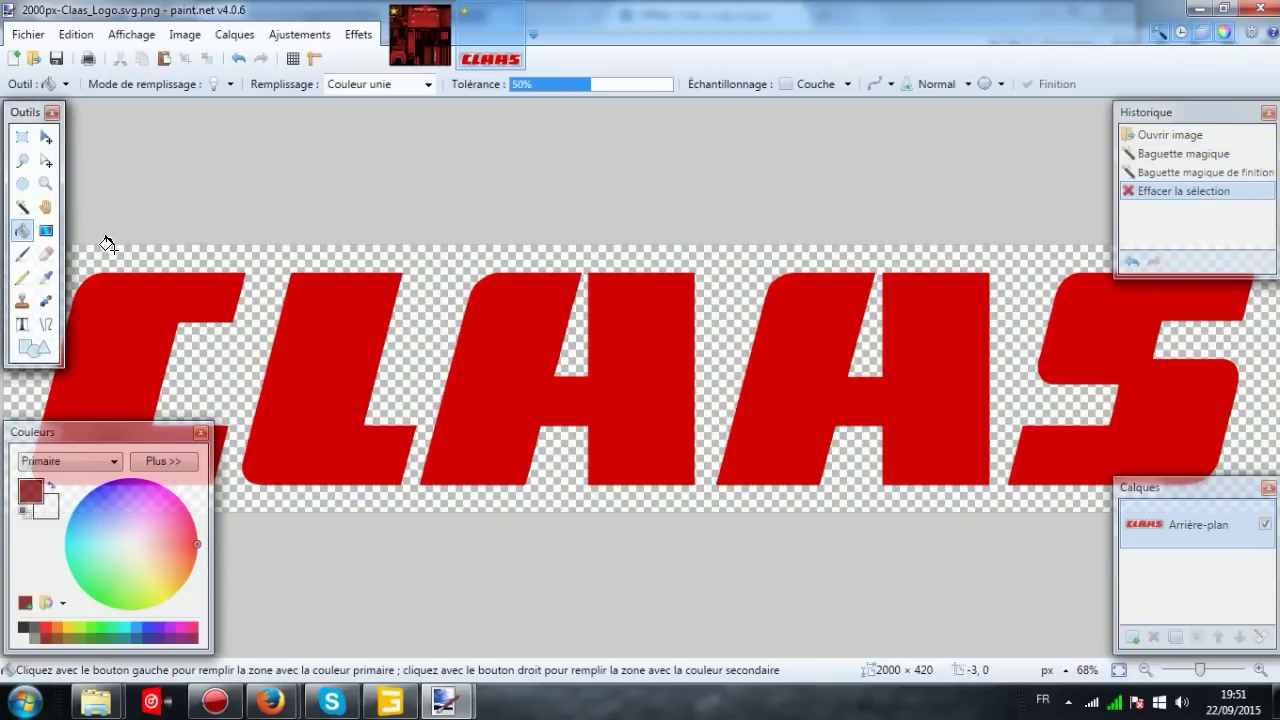
click(194, 260)
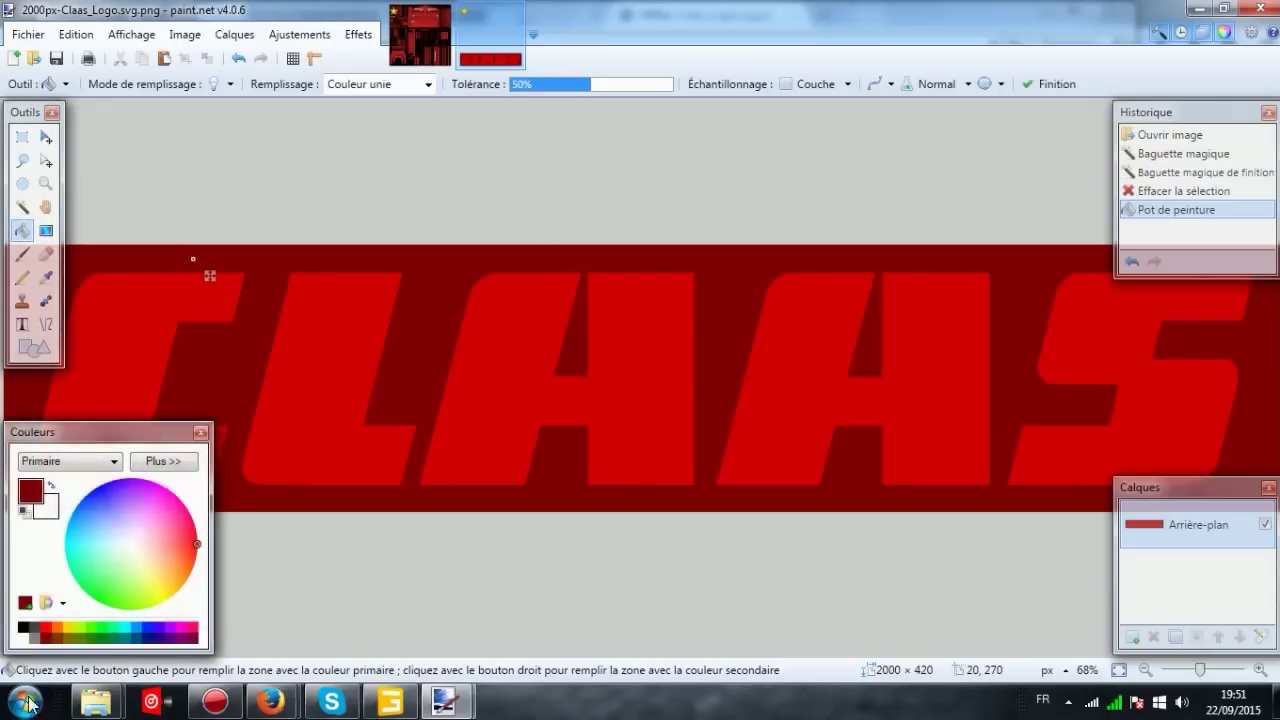
click(23, 637)
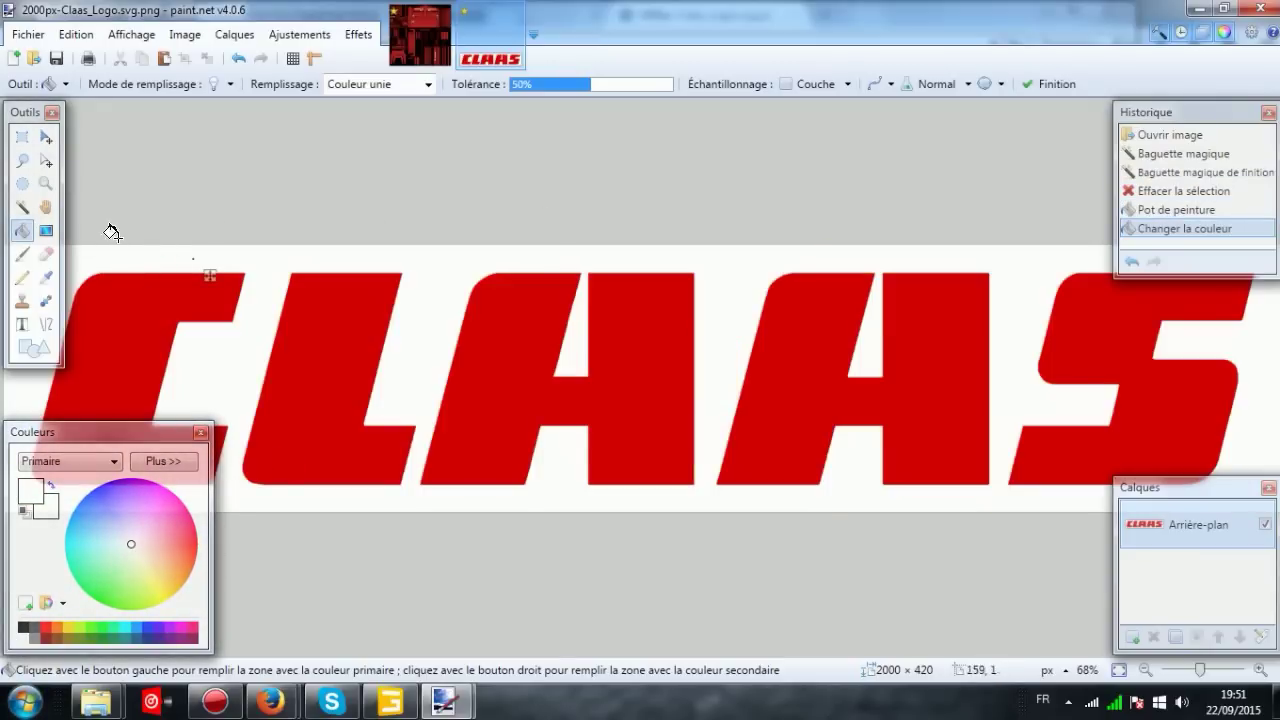
Select the background around the CLAAS letters with the Magic Wand and delete it
click(22, 207)
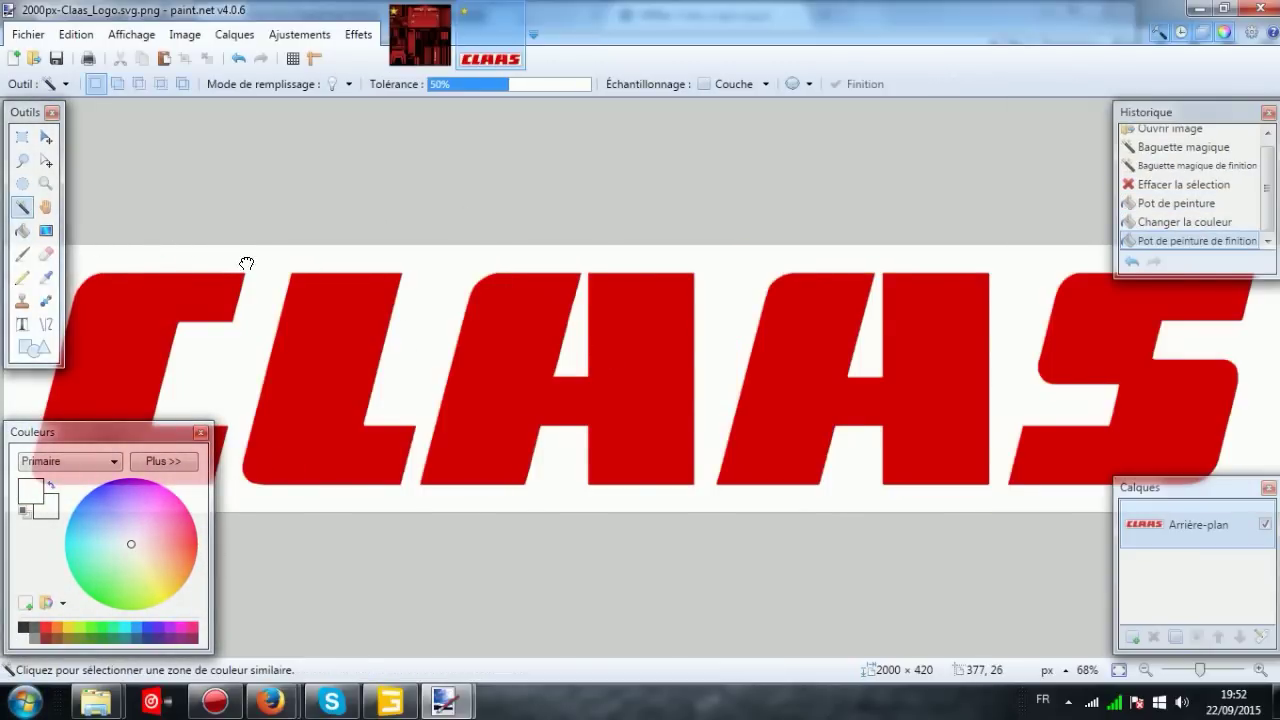
click(264, 262)
key(Delete)
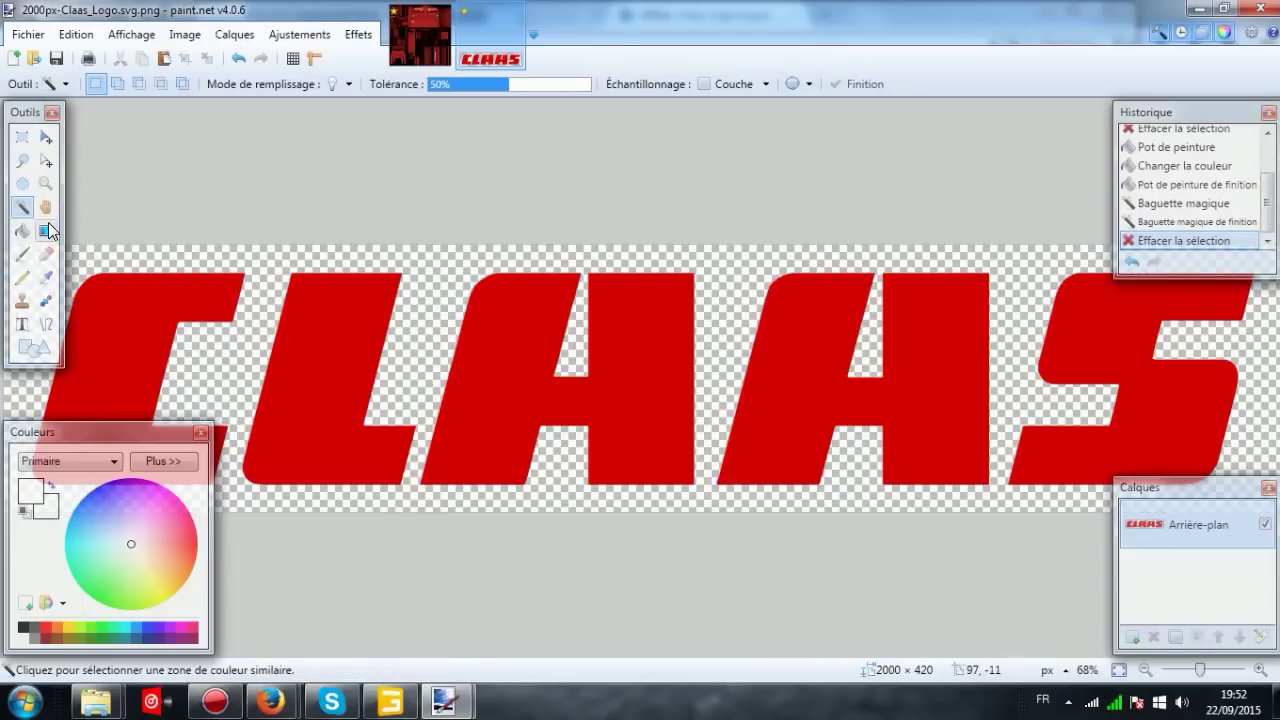
Copy the whole CLAAS logo image with a rectangular selection and return to the agram.dds texture
click(22, 136)
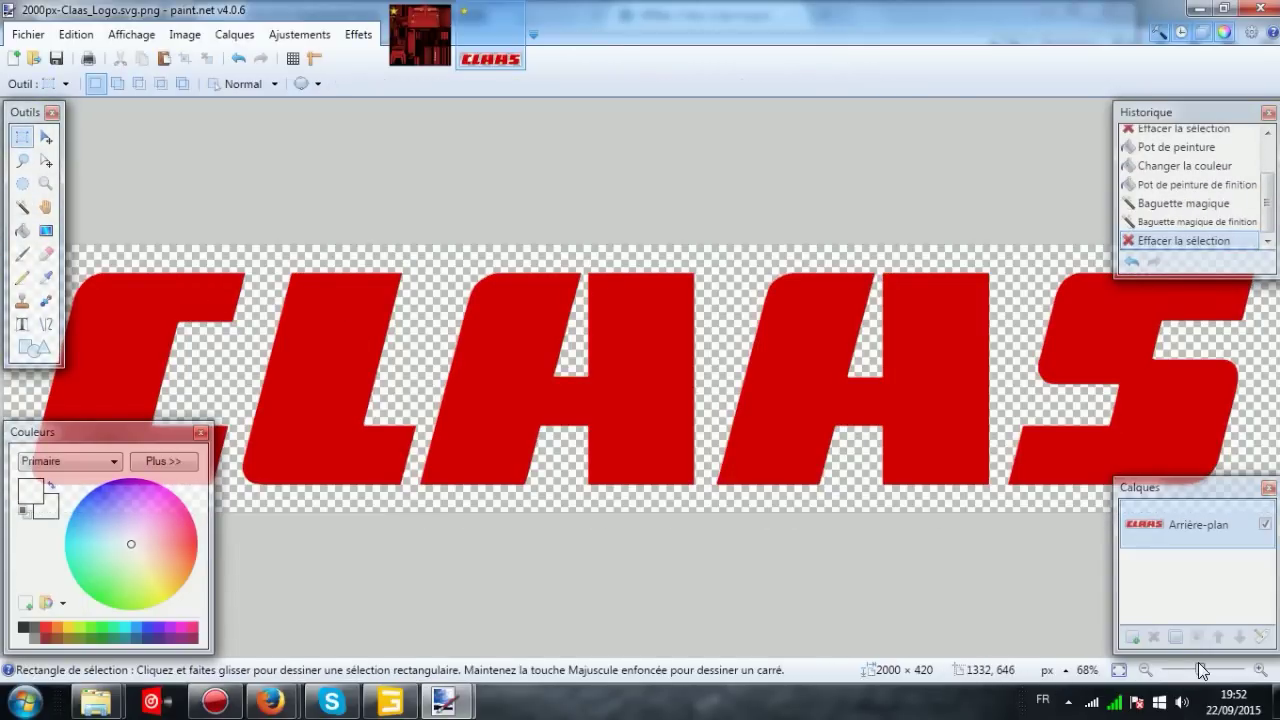
drag(1201, 671, 1186, 668)
drag(353, 296, 843, 555)
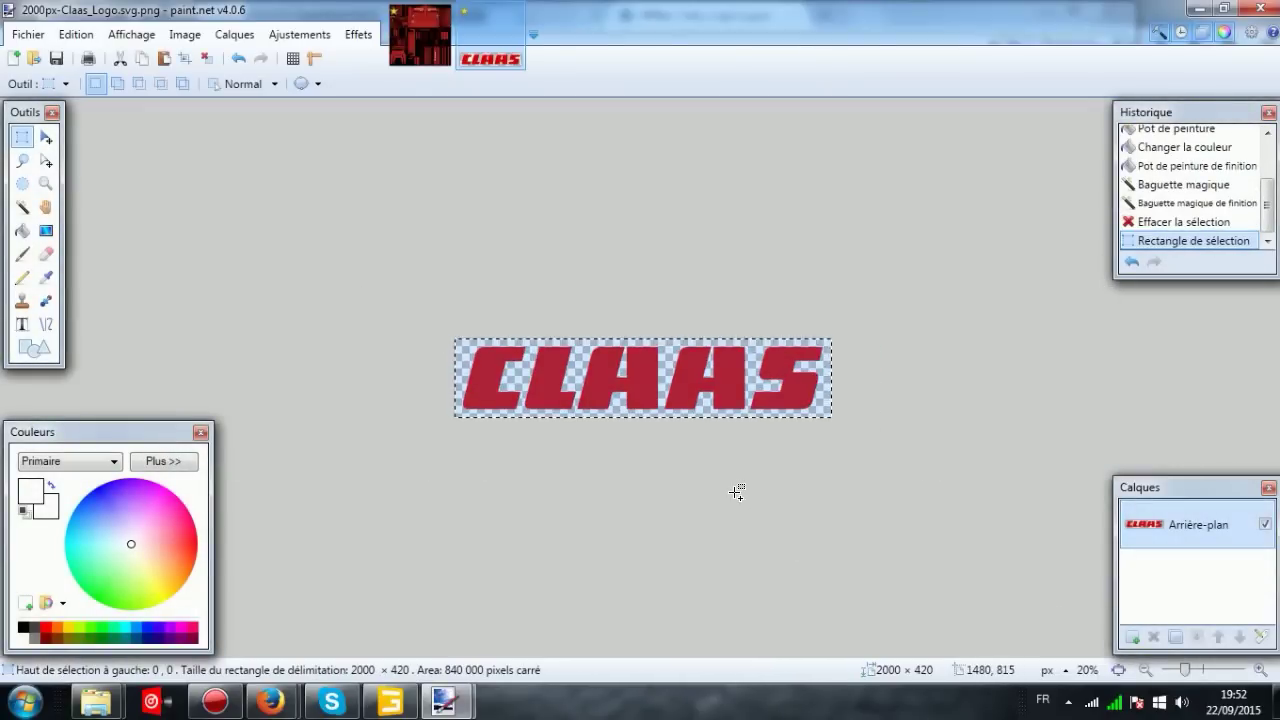
click(444, 52)
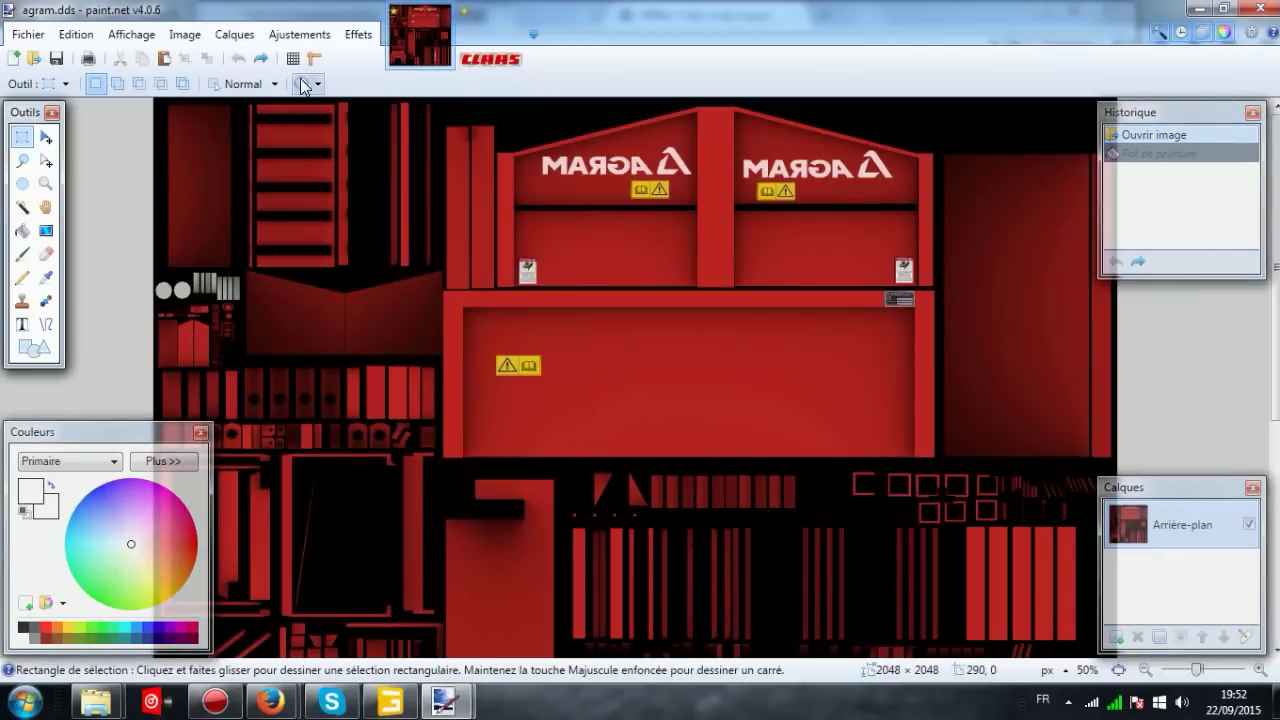
click(185, 34)
click(240, 75)
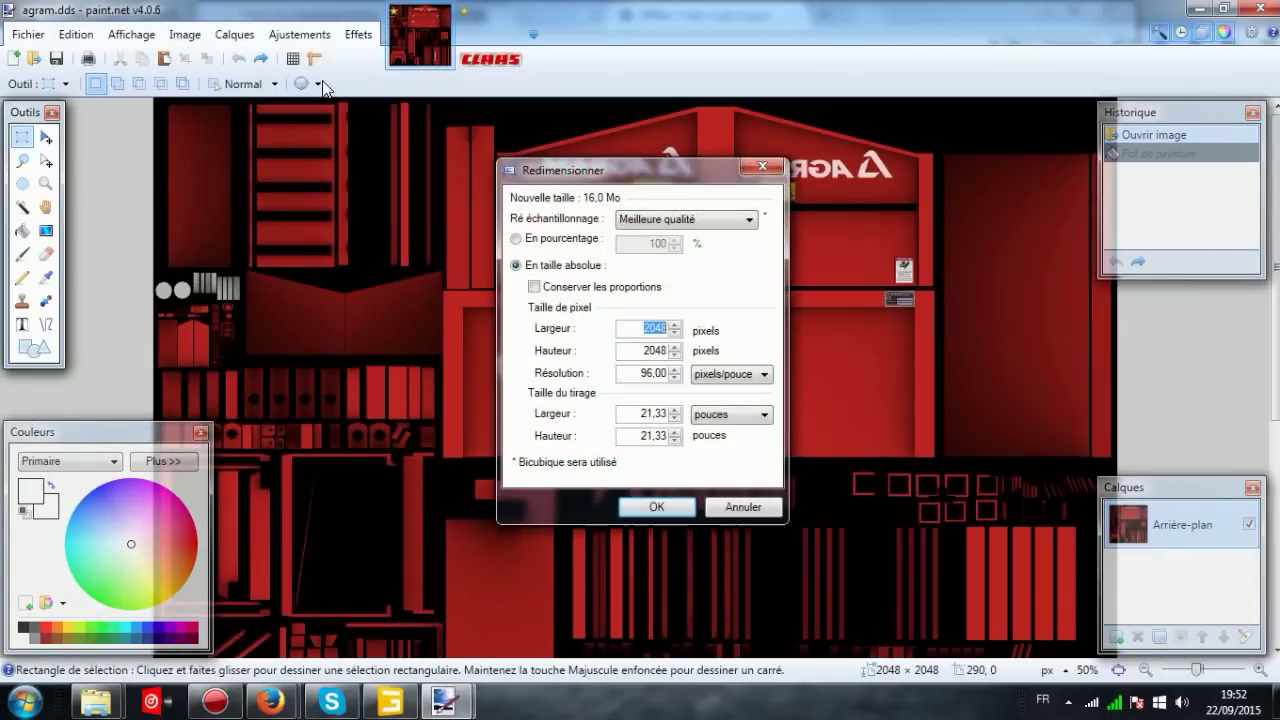
click(778, 178)
Paste the CLAAS logo into the agram.dds texture
key(ctrl+v)
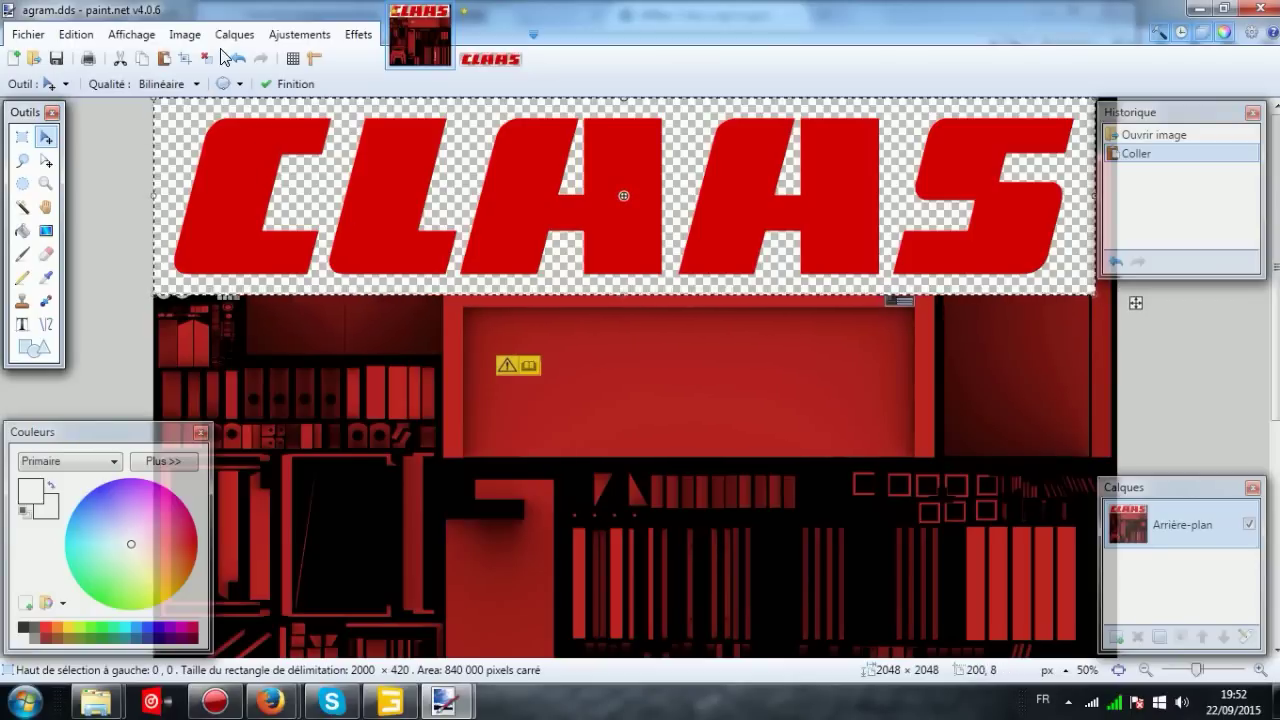
click(184, 34)
click(222, 74)
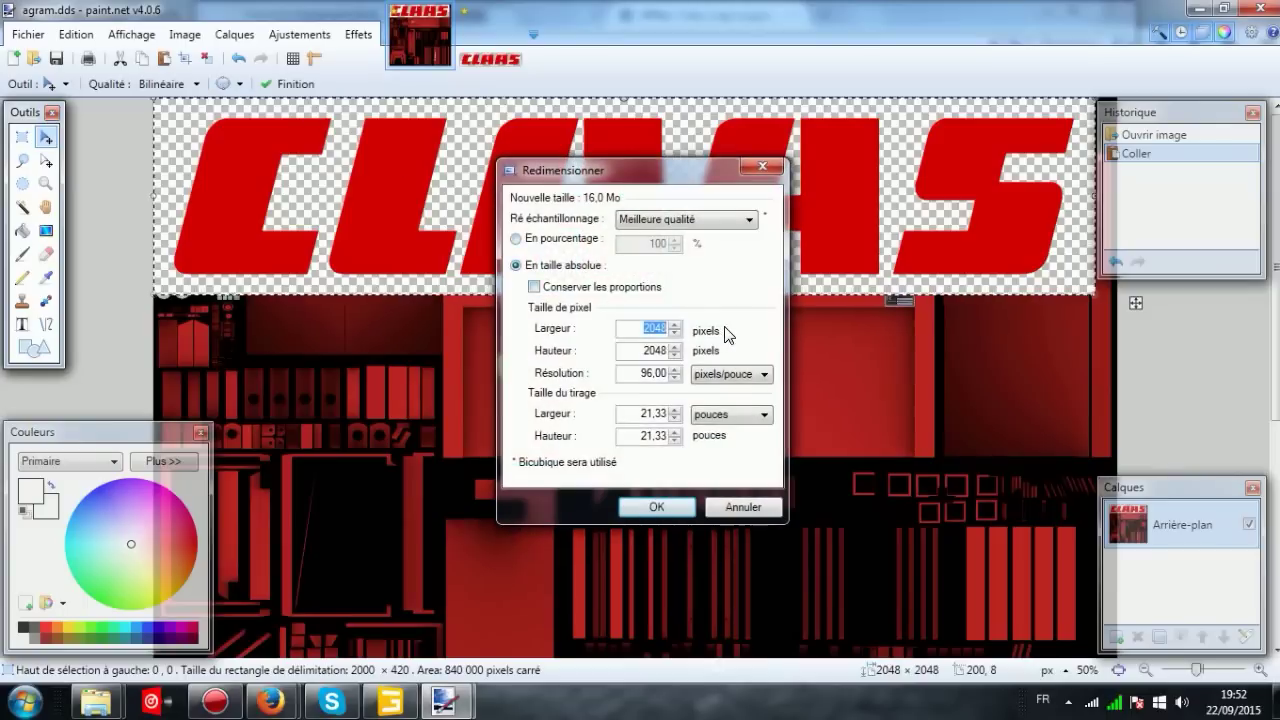
click(761, 166)
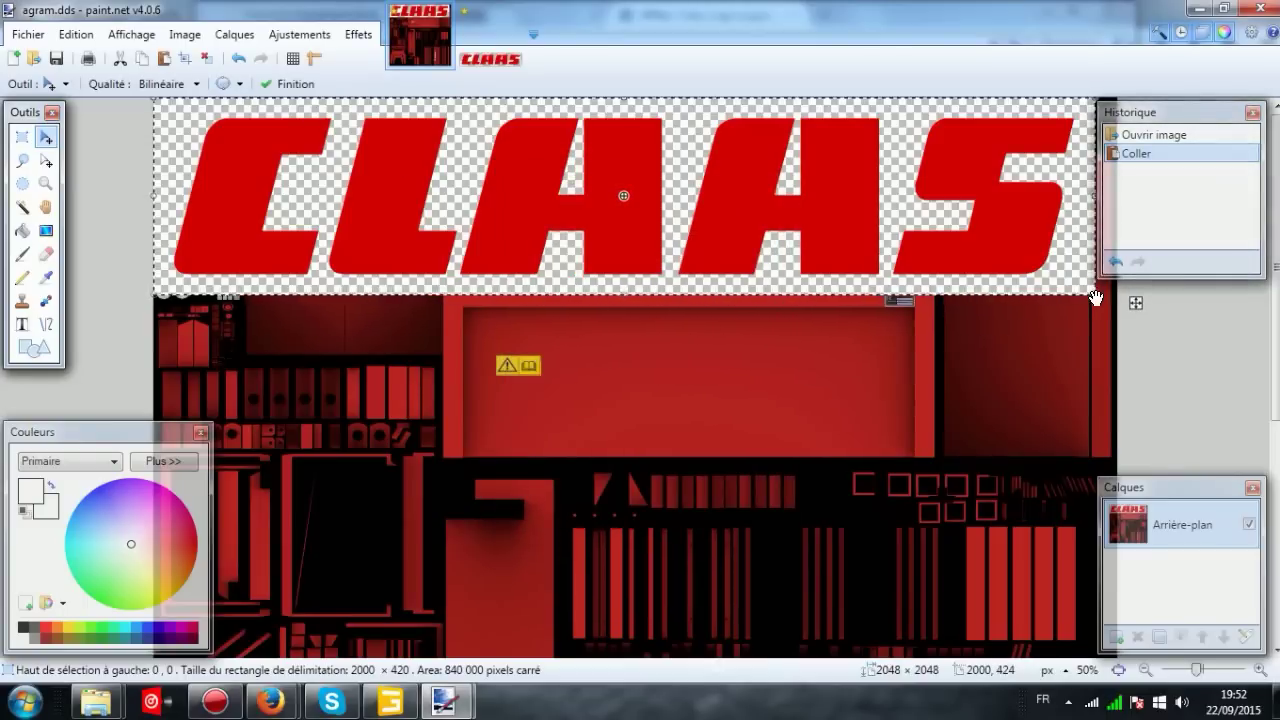
Shrink the pasted CLAAS logo and fit it over the right gable panel's AGRAM lettering at about 322 × 66 pixels
drag(1076, 296, 482, 251)
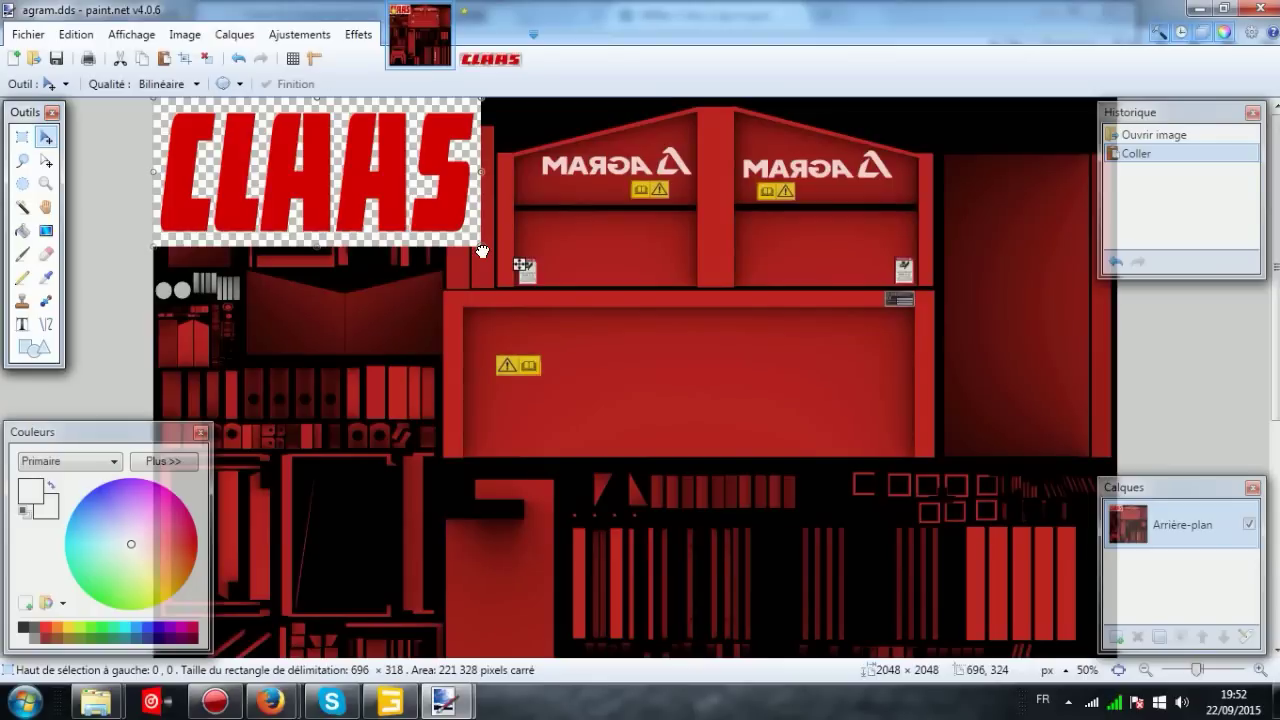
drag(481, 251, 251, 131)
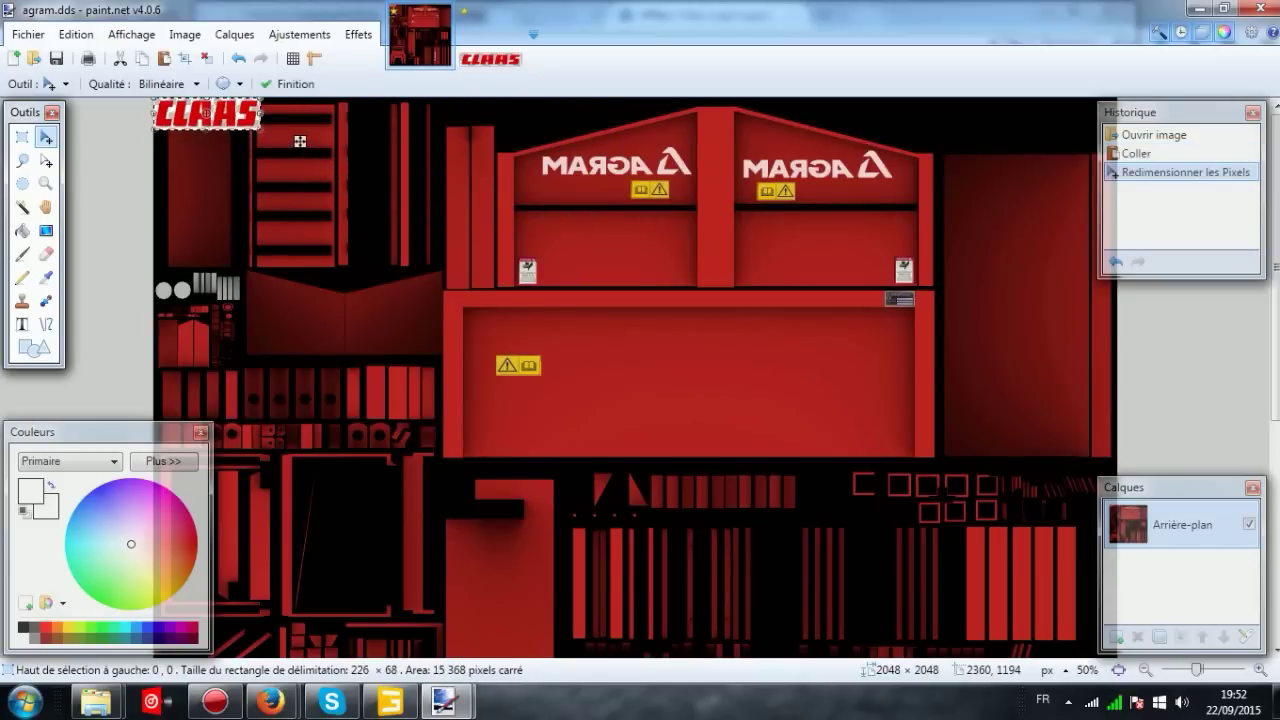
drag(1196, 667, 1208, 668)
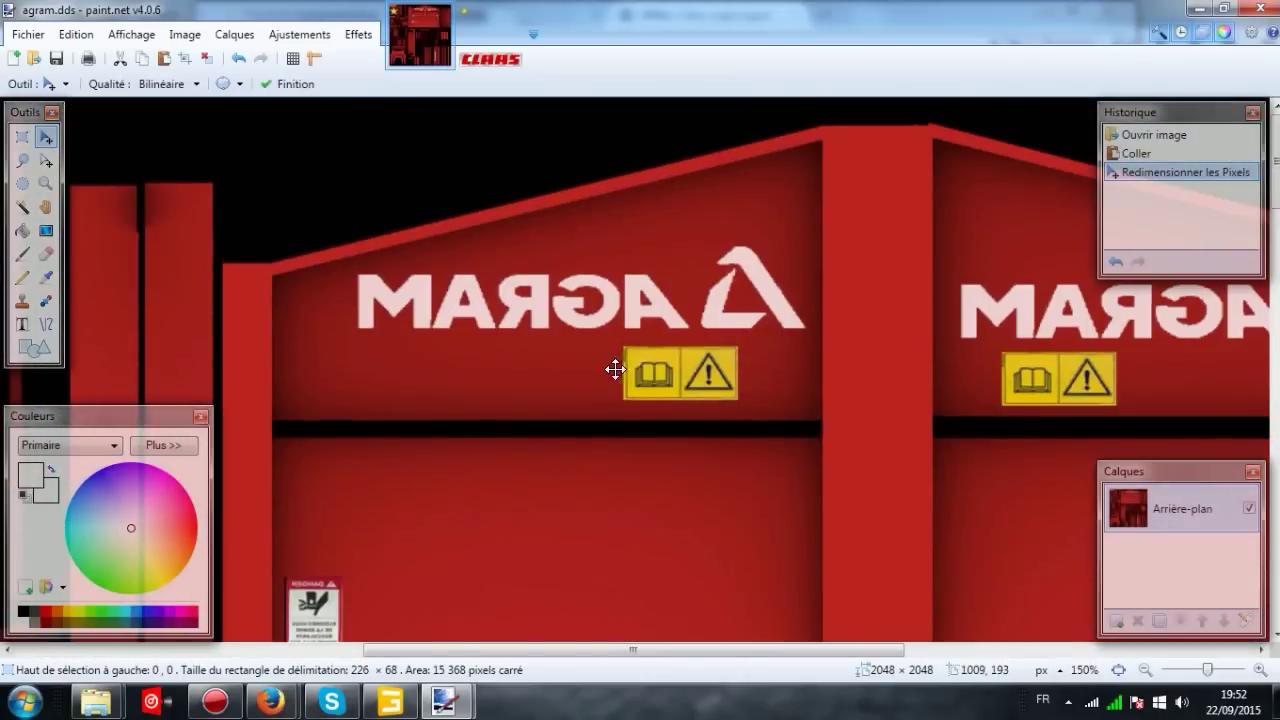
scroll(91, 206, left, 10)
drag(357, 206, 283, 287)
drag(448, 296, 591, 316)
mouse_move(366, 245)
mouse_down()
mouse_move(366, 266)
mouse_move(366, 248)
mouse_up()
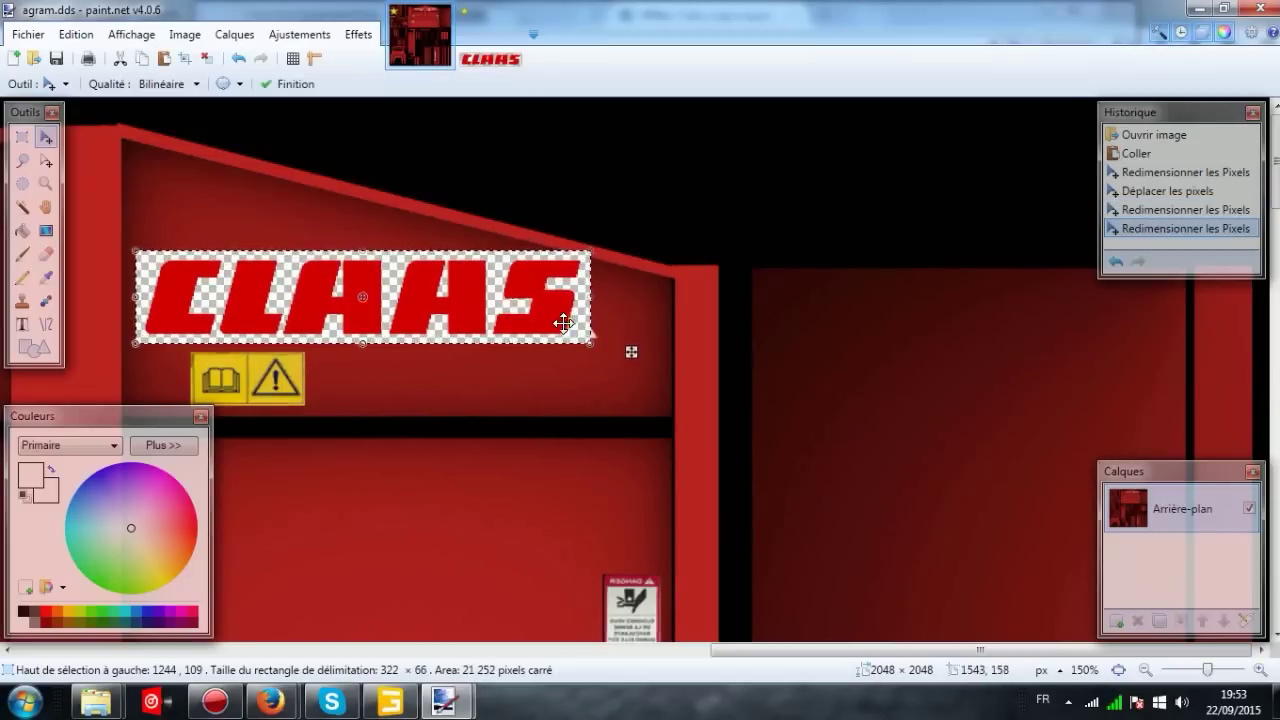
Fine-tune the CLAAS logo on the right gable panel to about 327 × 63 pixels
click(605, 297)
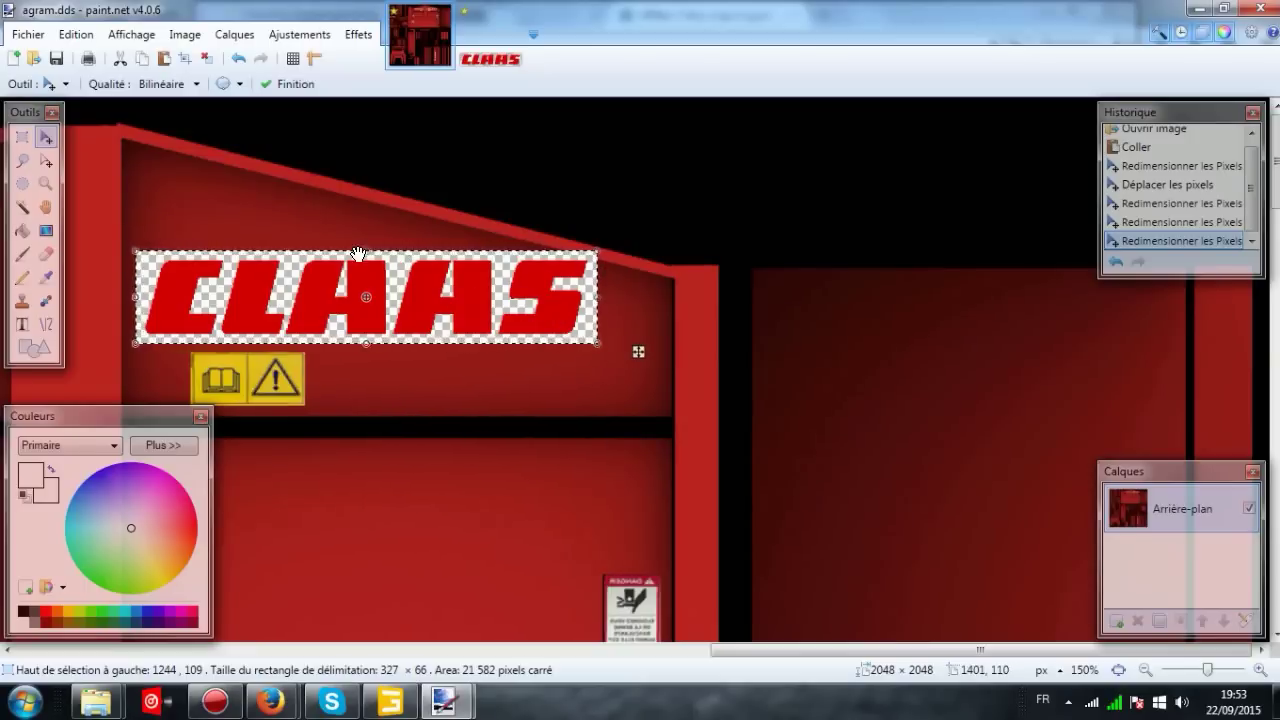
drag(378, 249, 380, 255)
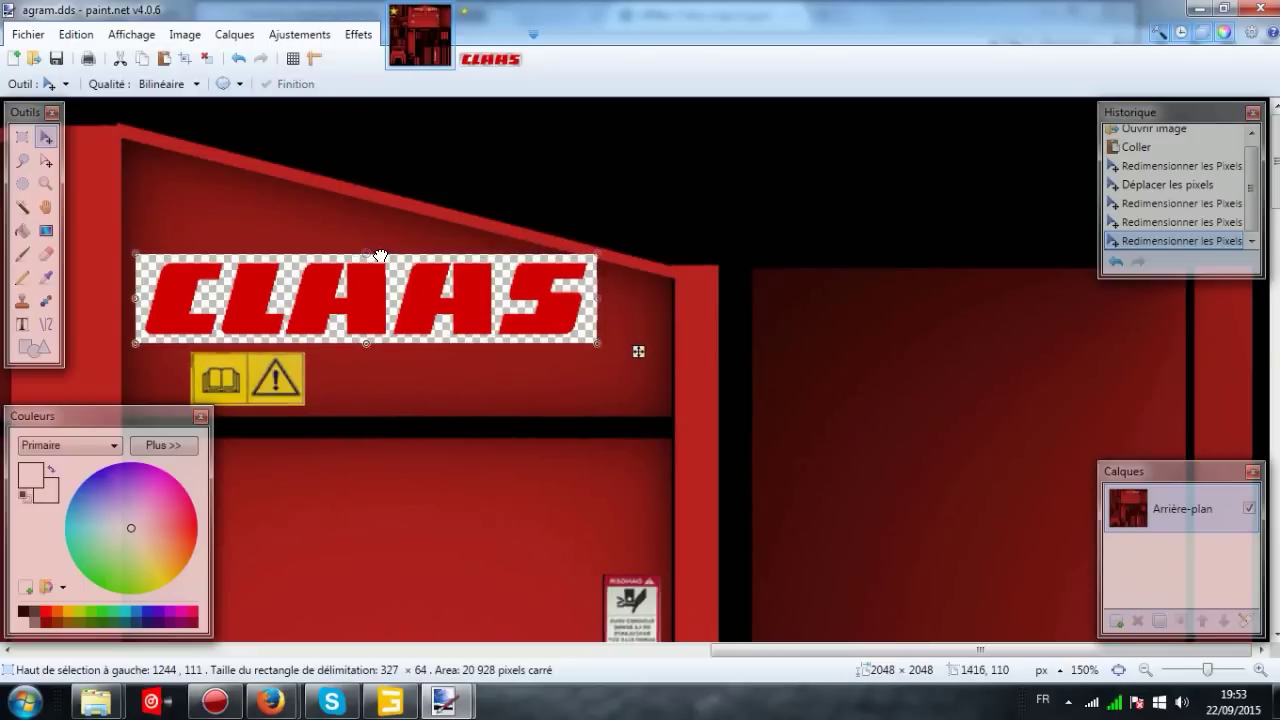
drag(376, 260, 376, 256)
drag(599, 299, 598, 299)
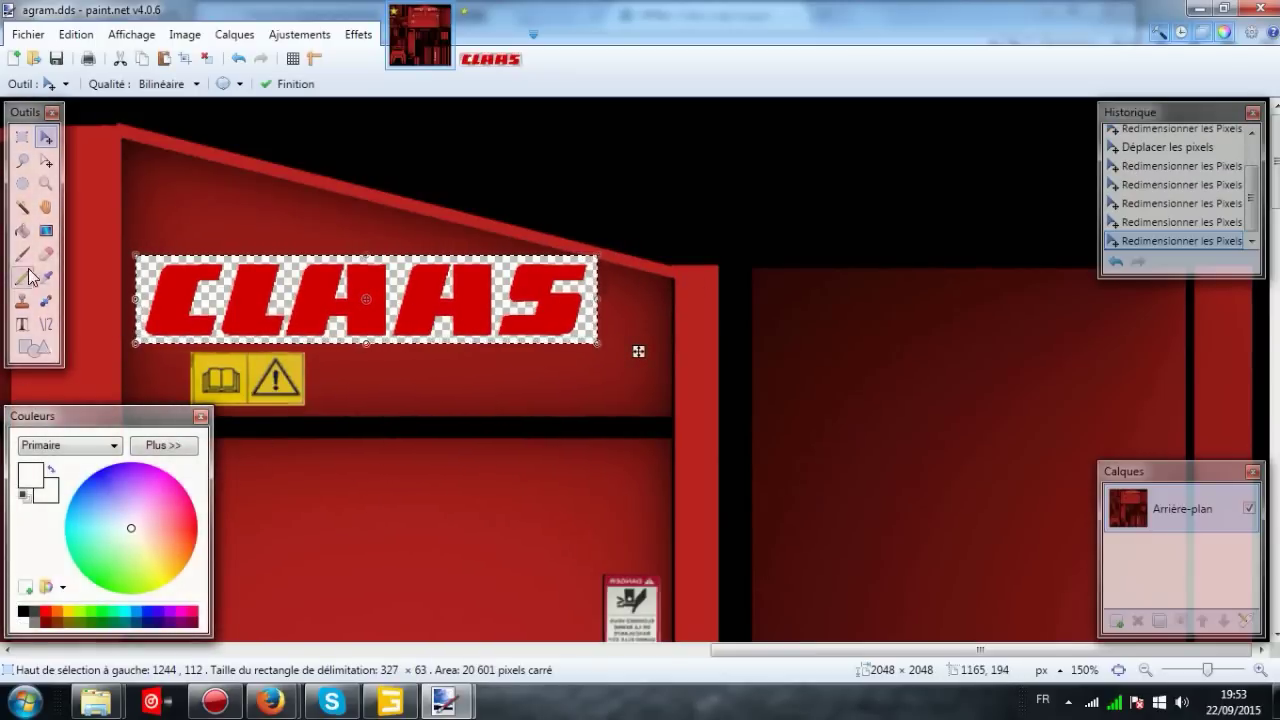
Fill the transparent background around the CLAAS letters with white using the Paint Bucket at 50% tolerance
click(22, 230)
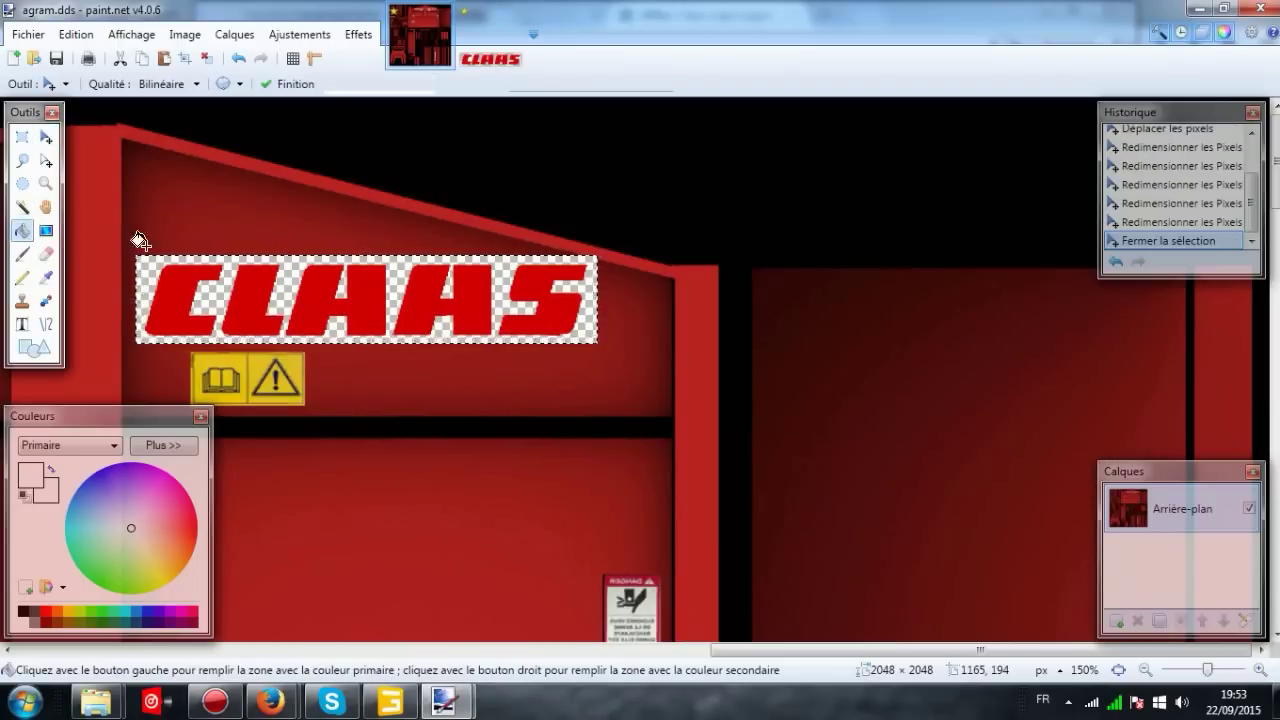
click(233, 267)
drag(788, 648, 632, 608)
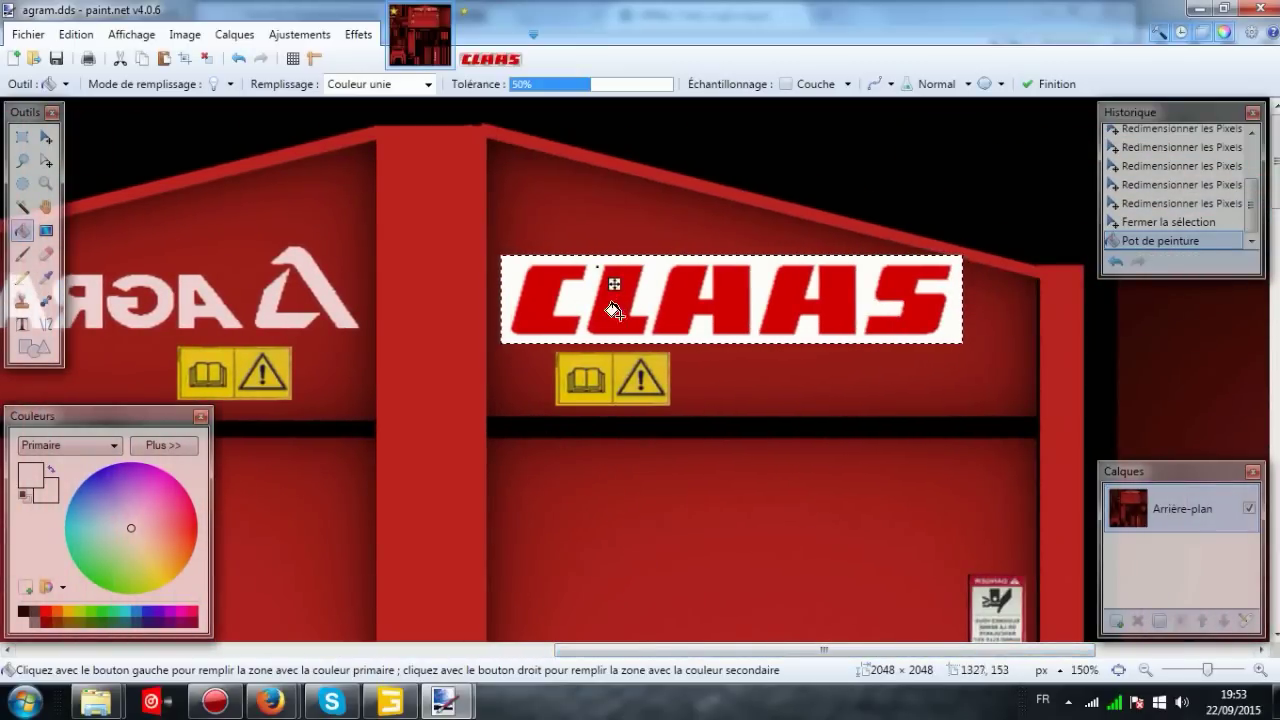
Switch to Firefox and search Google Images for "claas logo a l'envers"
click(270, 701)
click(276, 640)
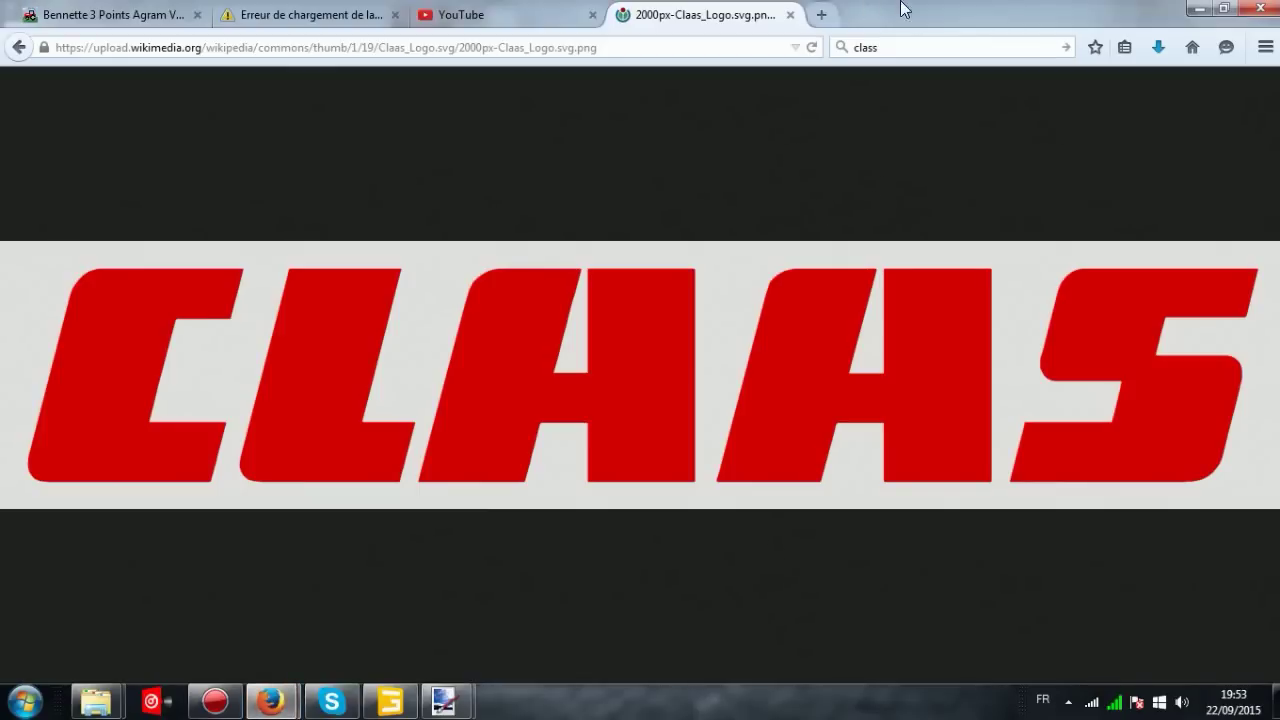
click(886, 47)
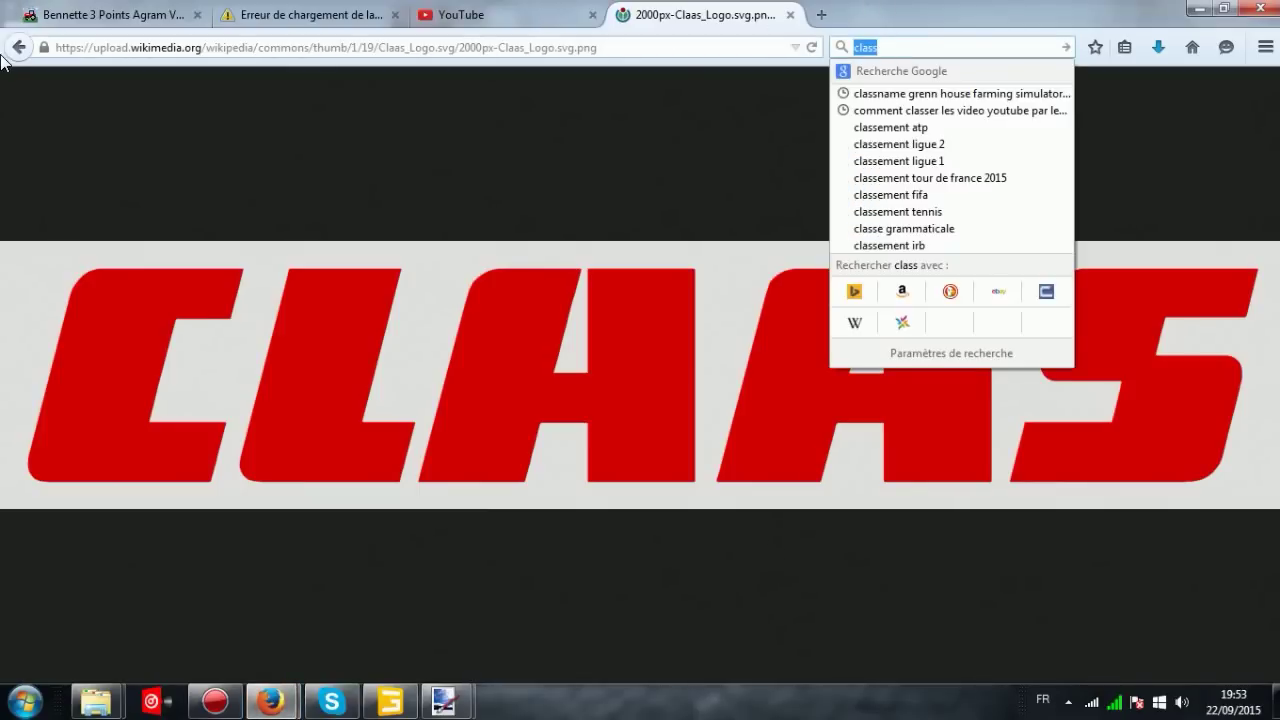
click(18, 47)
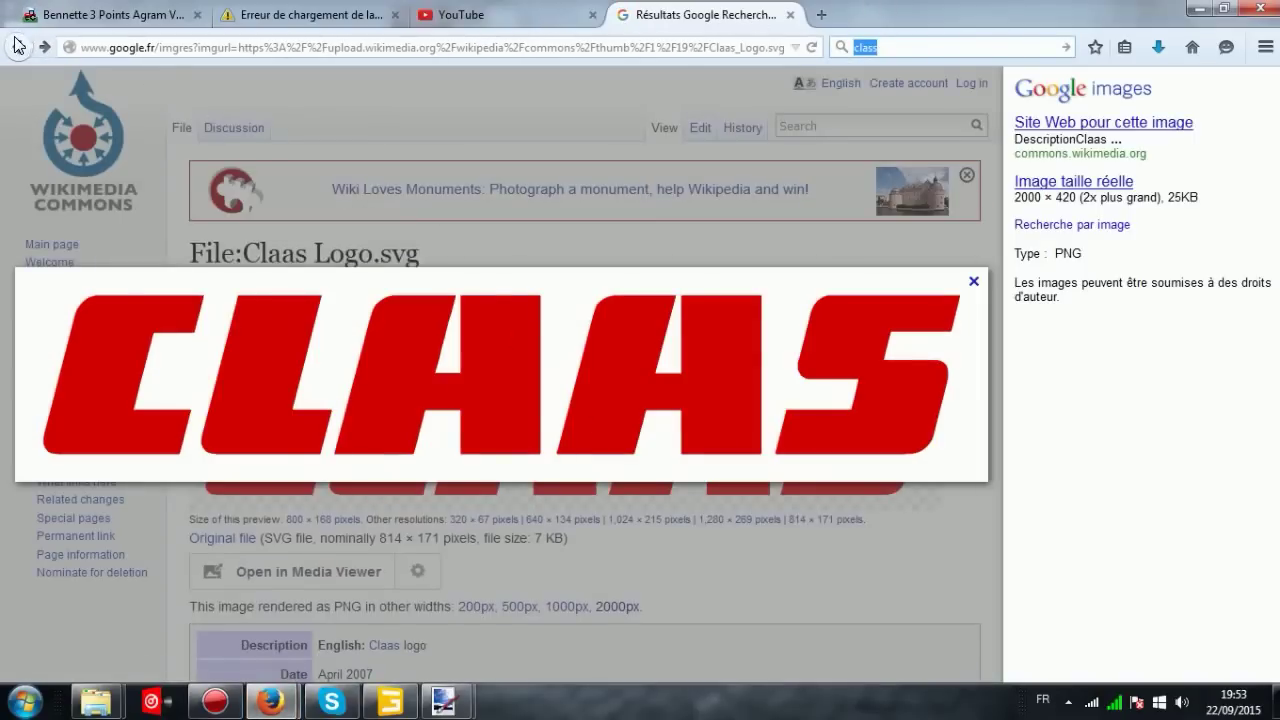
click(18, 47)
click(263, 93)
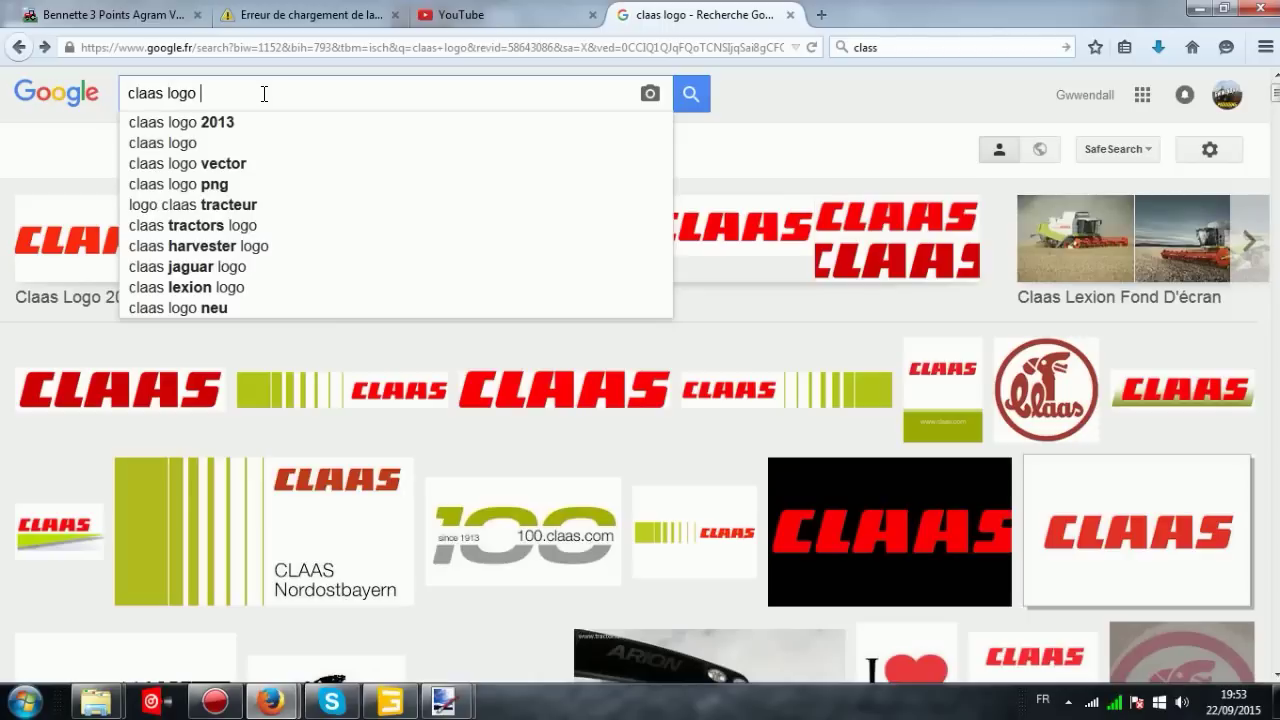
text(a )
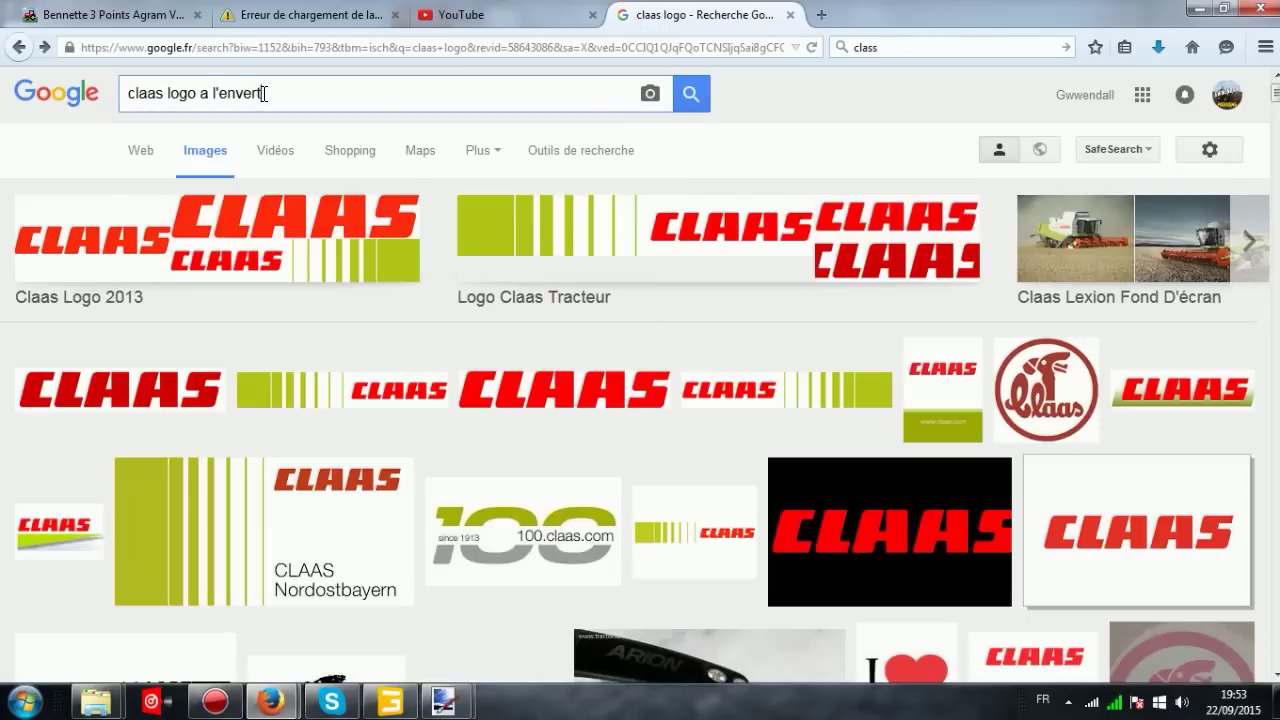
text(l'envert)
key(Return)
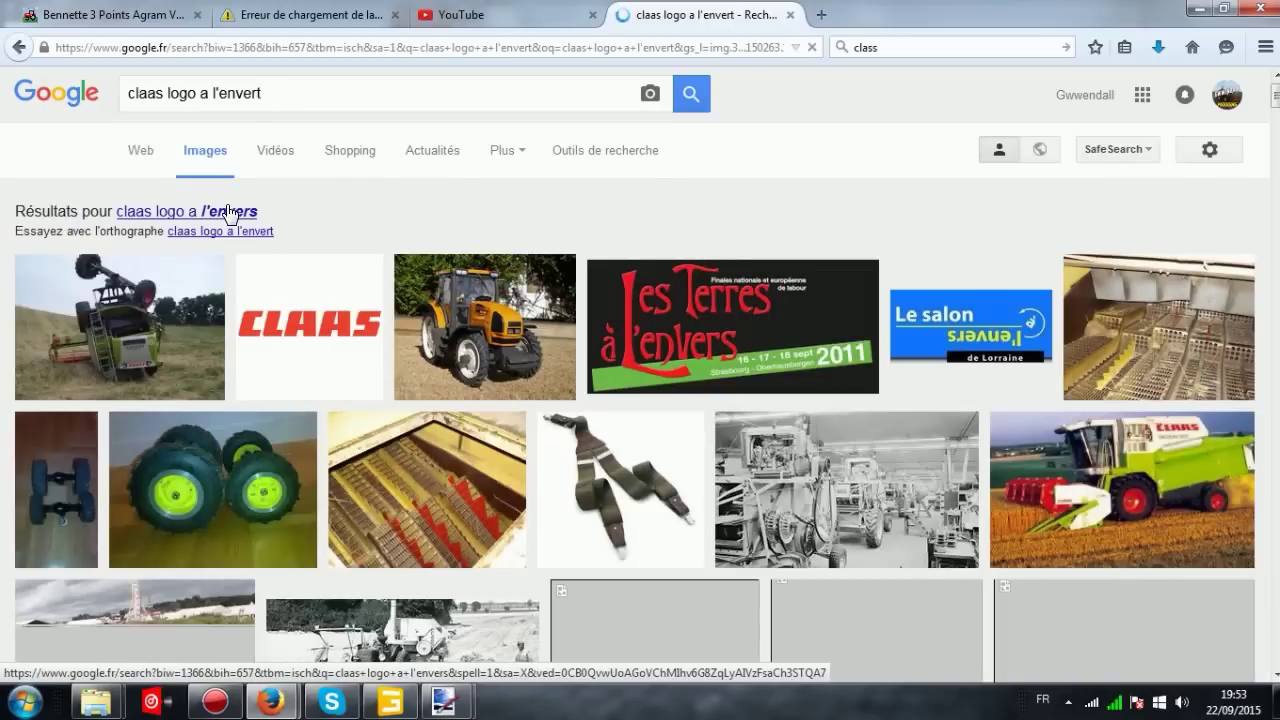
click(229, 212)
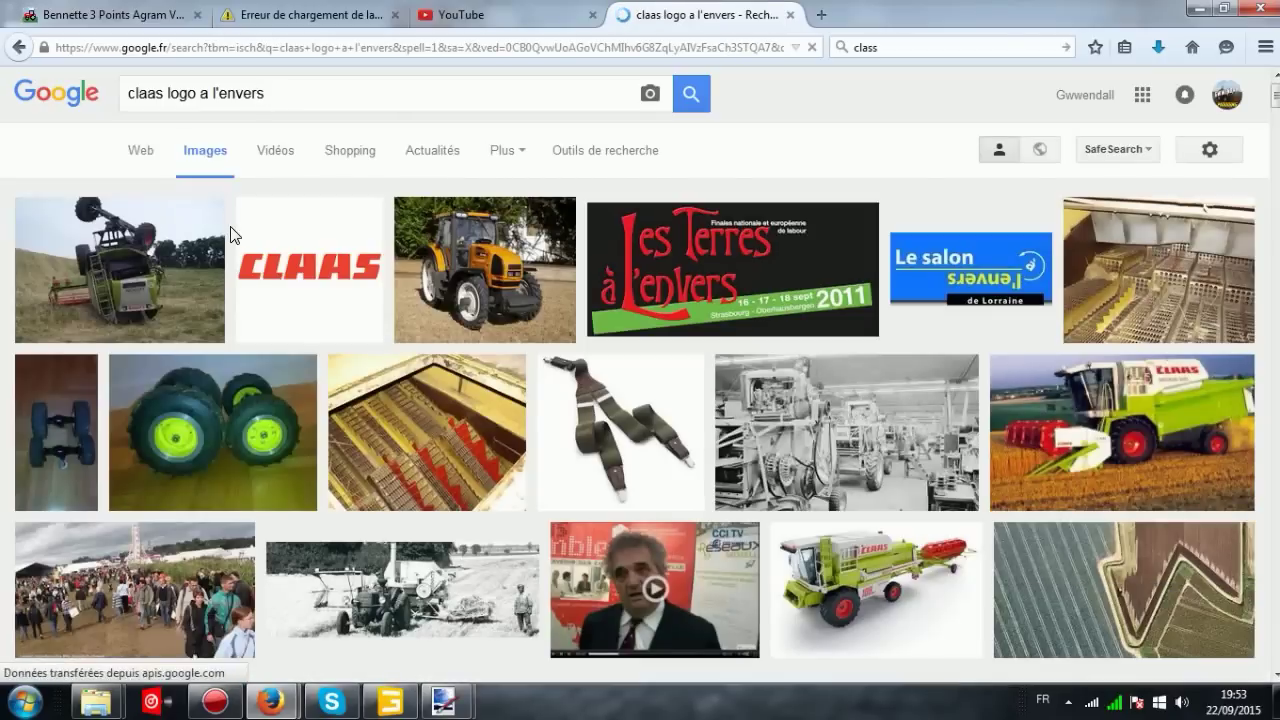
Look through the image results for a mirrored CLAAS logo and return to paint.net
scroll(230, 234, down, 10)
scroll(324, 258, down, 10)
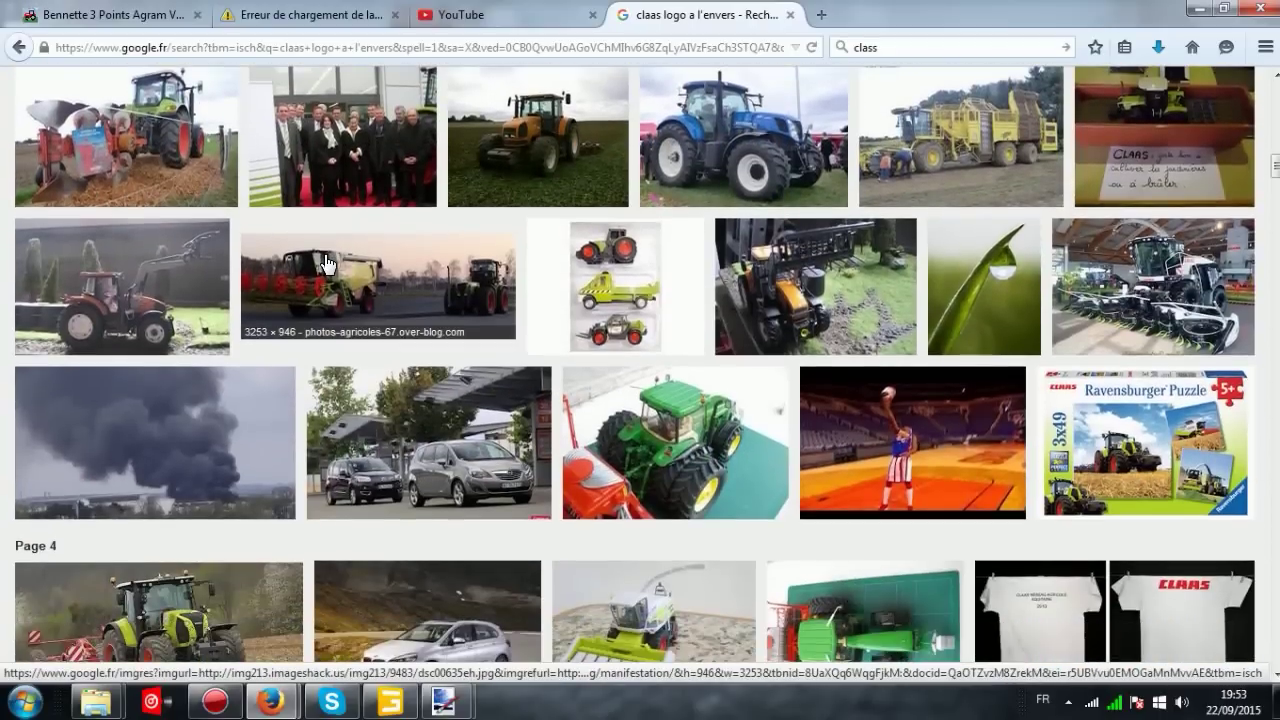
scroll(324, 264, down, 3)
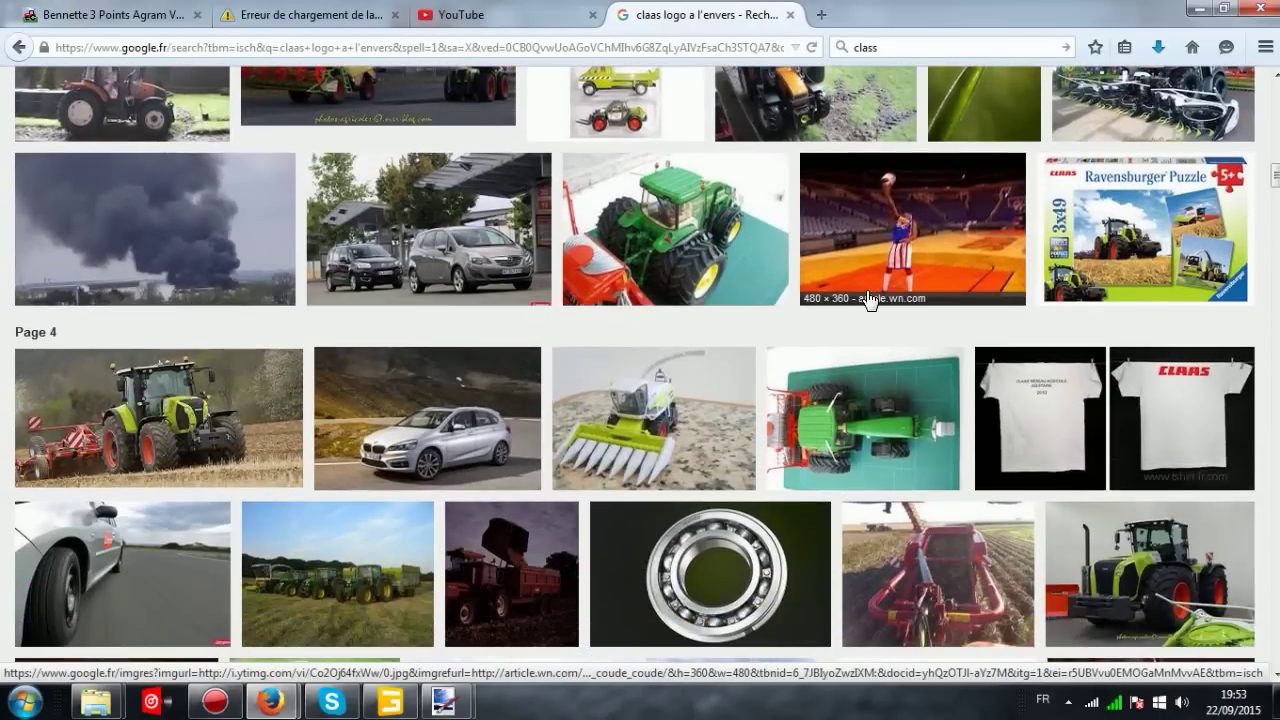
scroll(885, 295, up, 20)
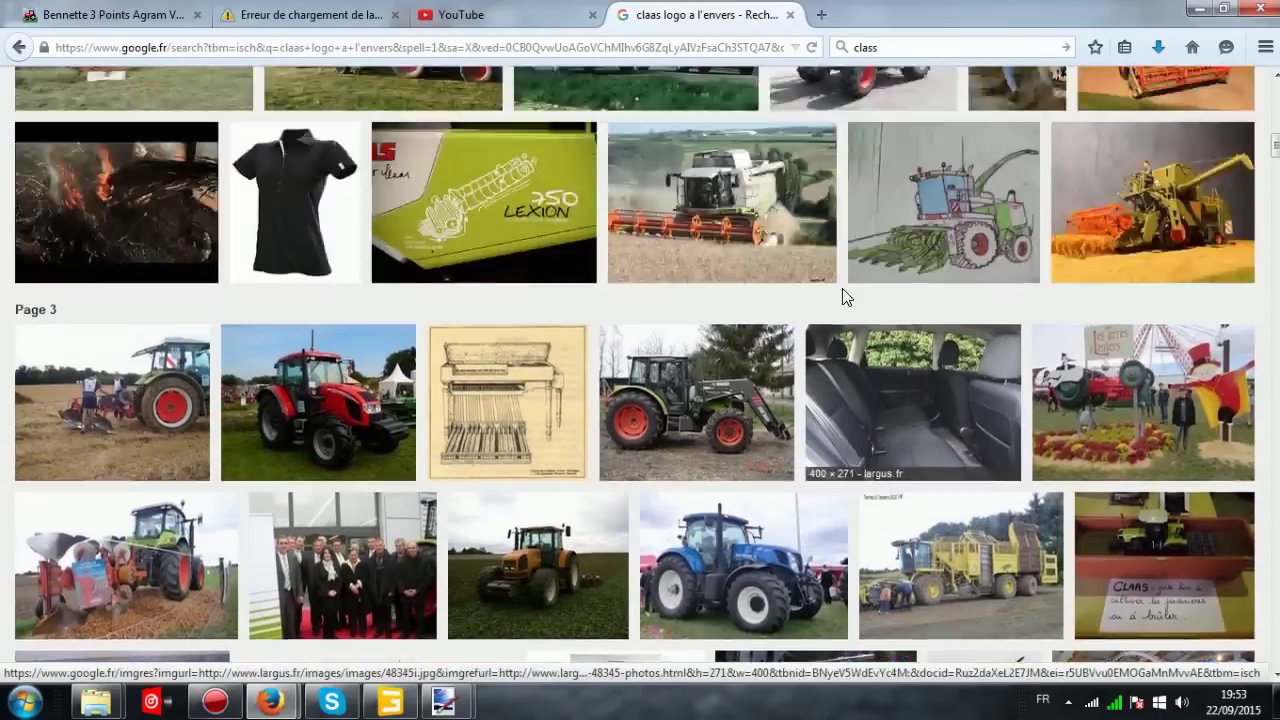
scroll(893, 298, up, 3)
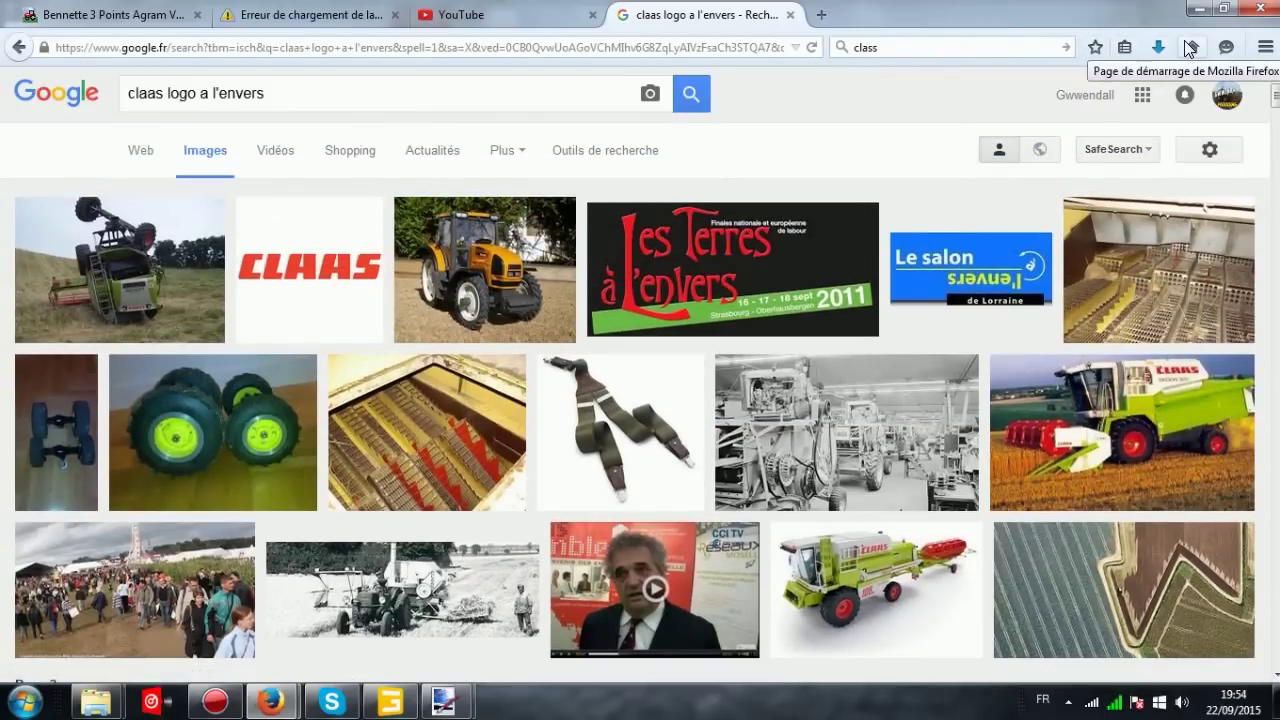
click(1197, 8)
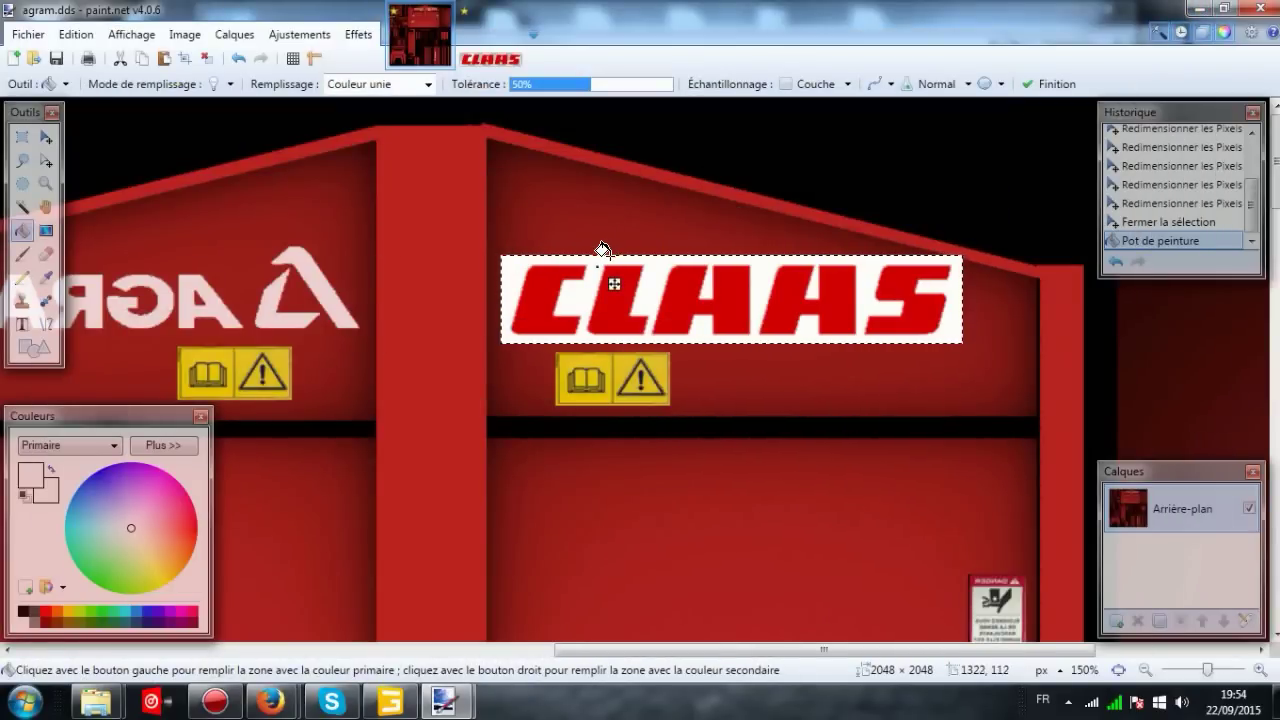
Paste a white-backed CLAAS logo over the left gable panel's AGRAM lettering and resize it to about 324 × 60 pixels
drag(880, 648, 650, 633)
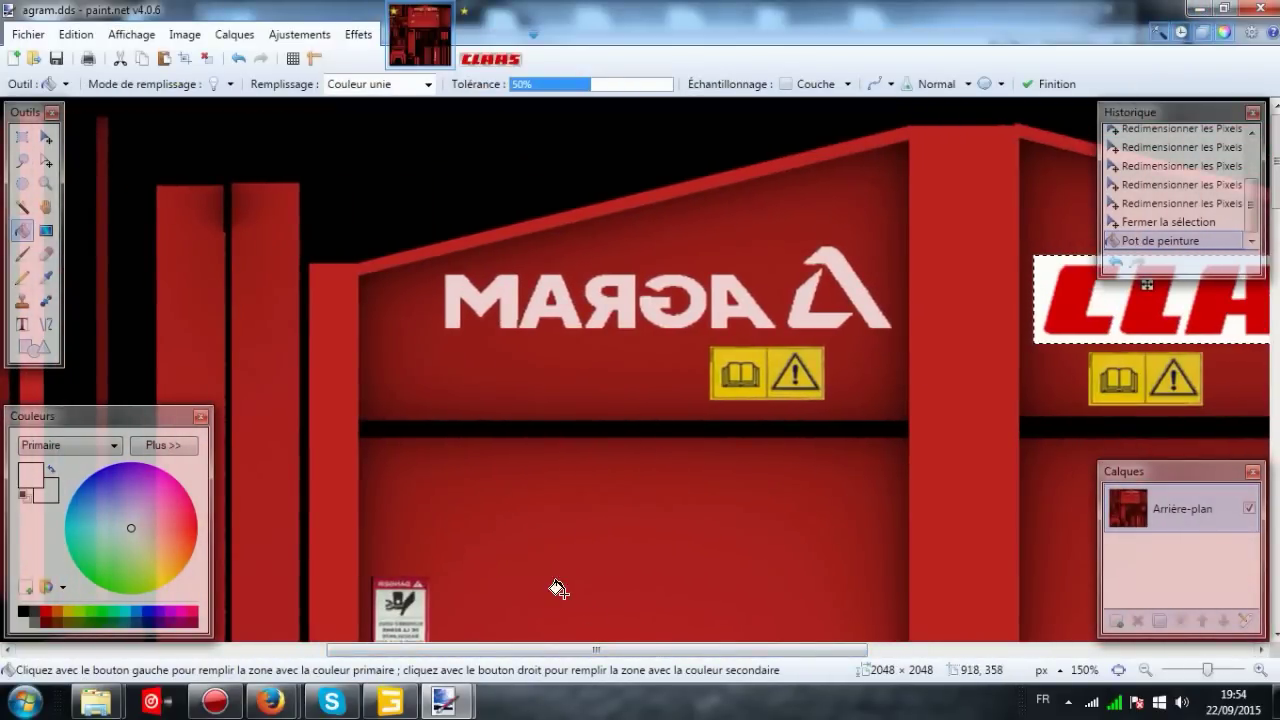
key(ctrl+v)
drag(975, 278, 601, 291)
drag(670, 262, 673, 255)
mouse_move(671, 347)
mouse_down()
mouse_move(677, 314)
mouse_move(677, 331)
mouse_up()
drag(676, 257, 671, 251)
drag(434, 290, 443, 287)
key(ctrl+z)
Paste another CLAAS logo near the vertical AGRAM lettering and rotate it about 89.68° so it reads upward
scroll(894, 431, down, 15)
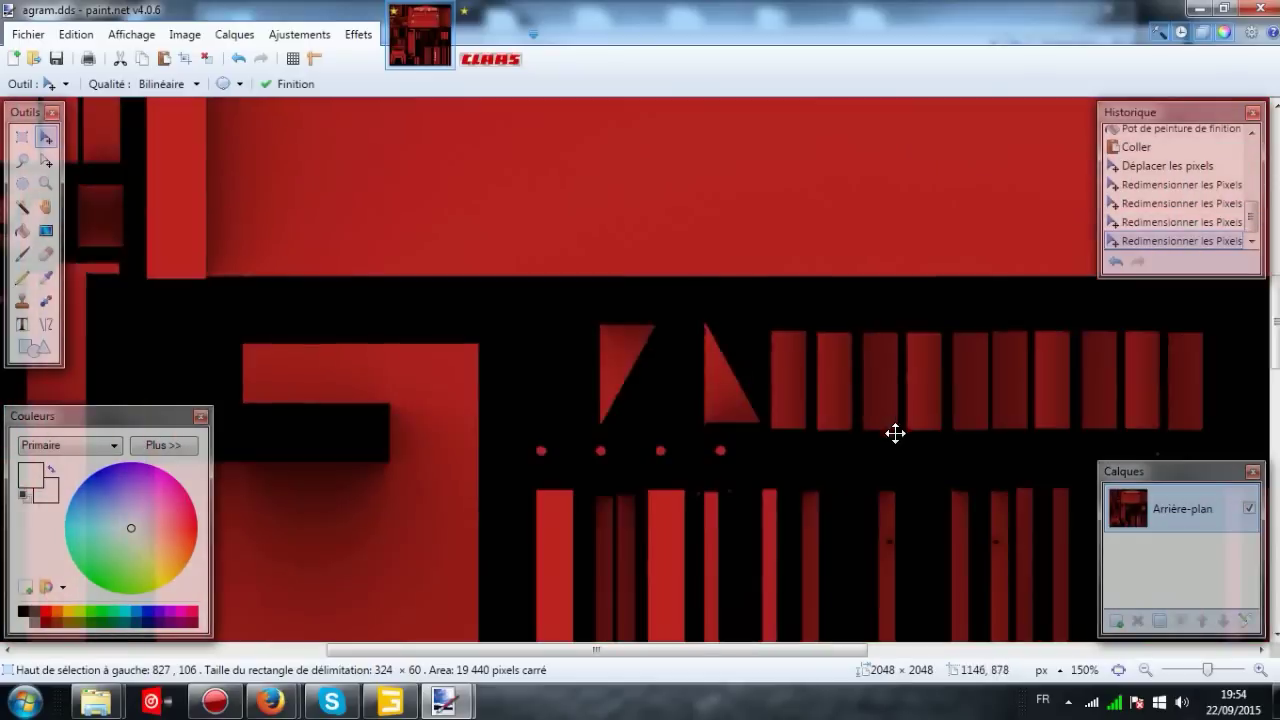
drag(763, 649, 950, 649)
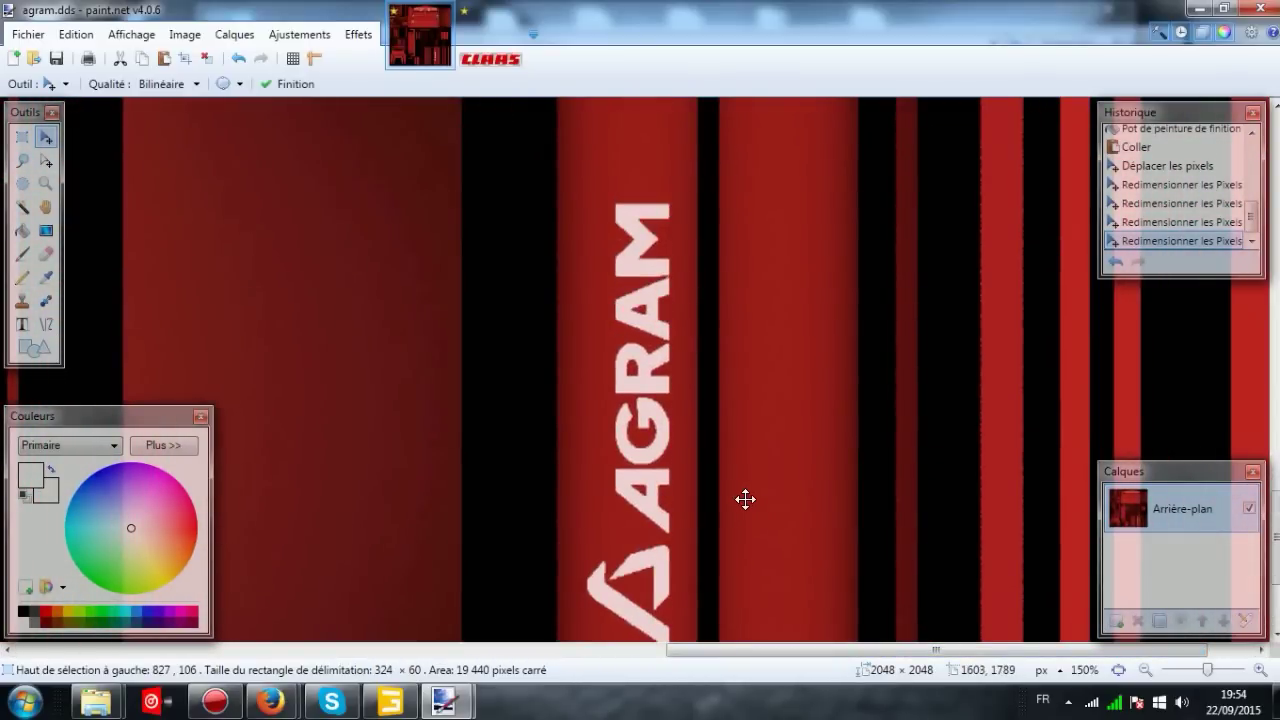
key(ctrl+v)
drag(527, 164, 637, 423)
drag(320, 434, 614, 575)
Move the rotated CLAAS logo over the vertical AGRAM lettering and resize it to about 65 × 322 pixels
drag(591, 503, 629, 554)
scroll(633, 518, down, 1)
scroll(637, 437, up, 4)
drag(629, 509, 624, 539)
scroll(624, 539, down, 3)
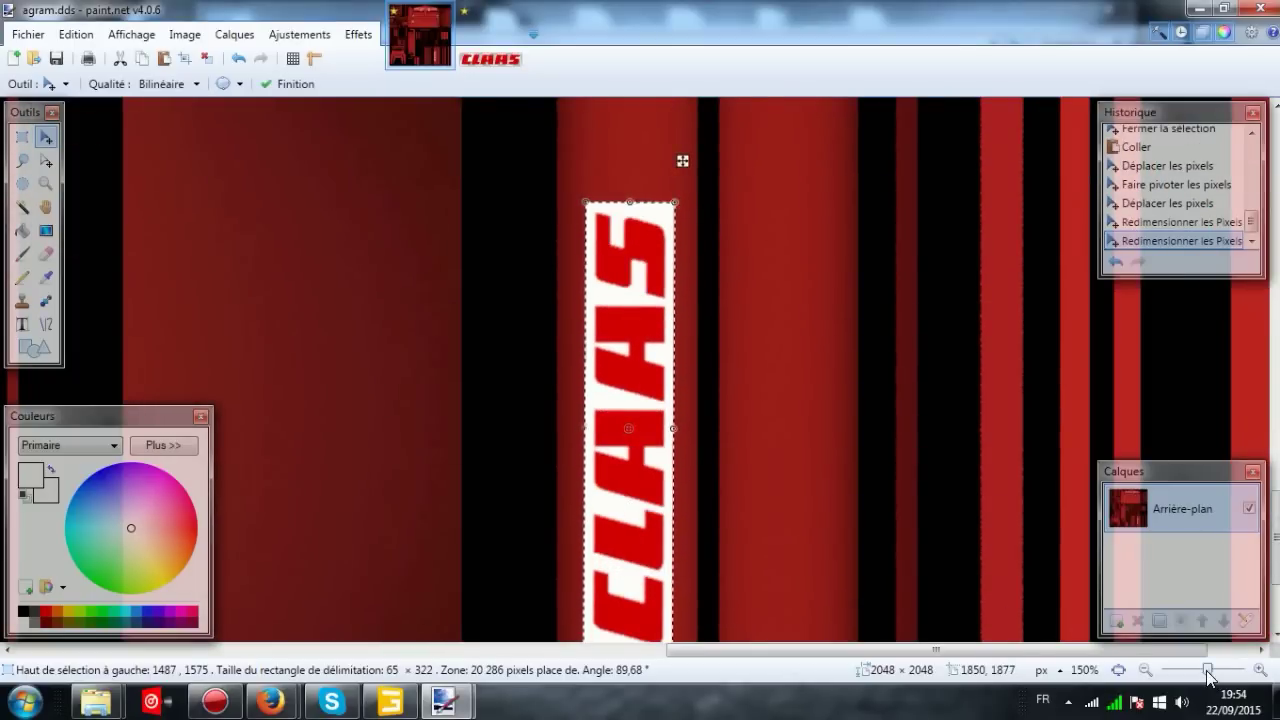
Deselect the pasted logo and save agram.dds in DXT3 (Alpha explicite) format
drag(1208, 671, 1190, 676)
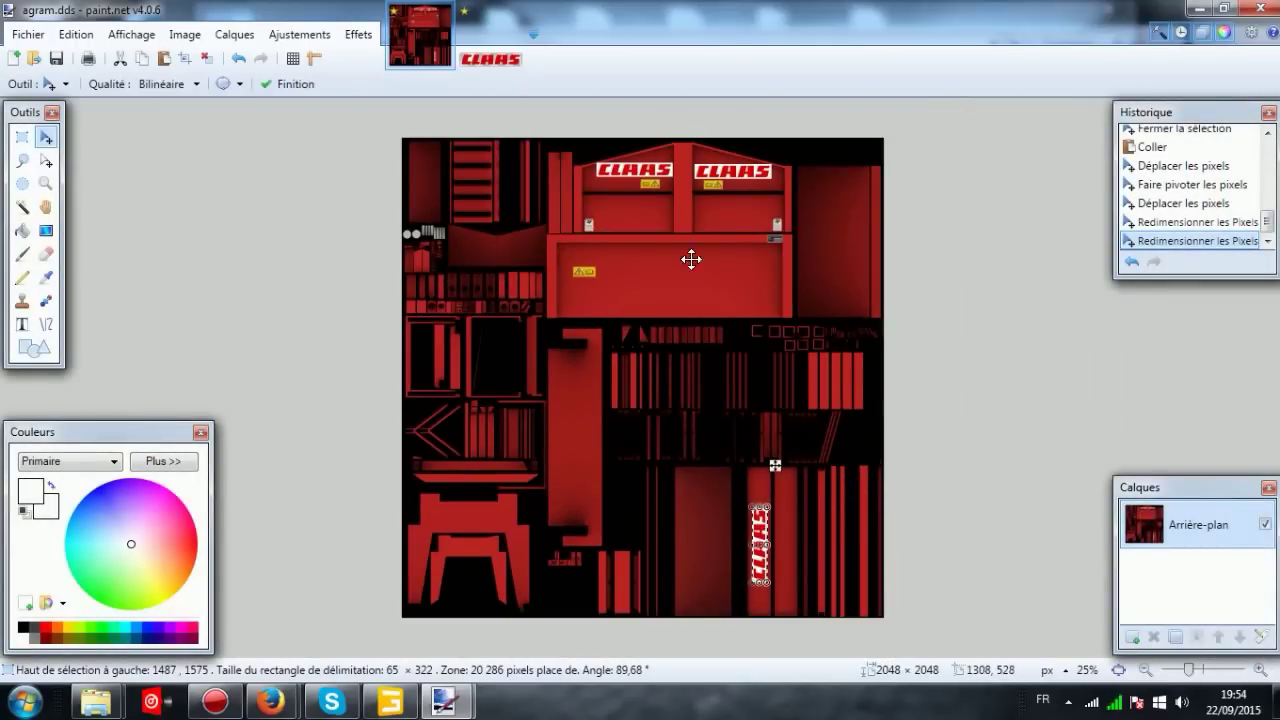
key(ctrl+d)
key(ctrl+s)
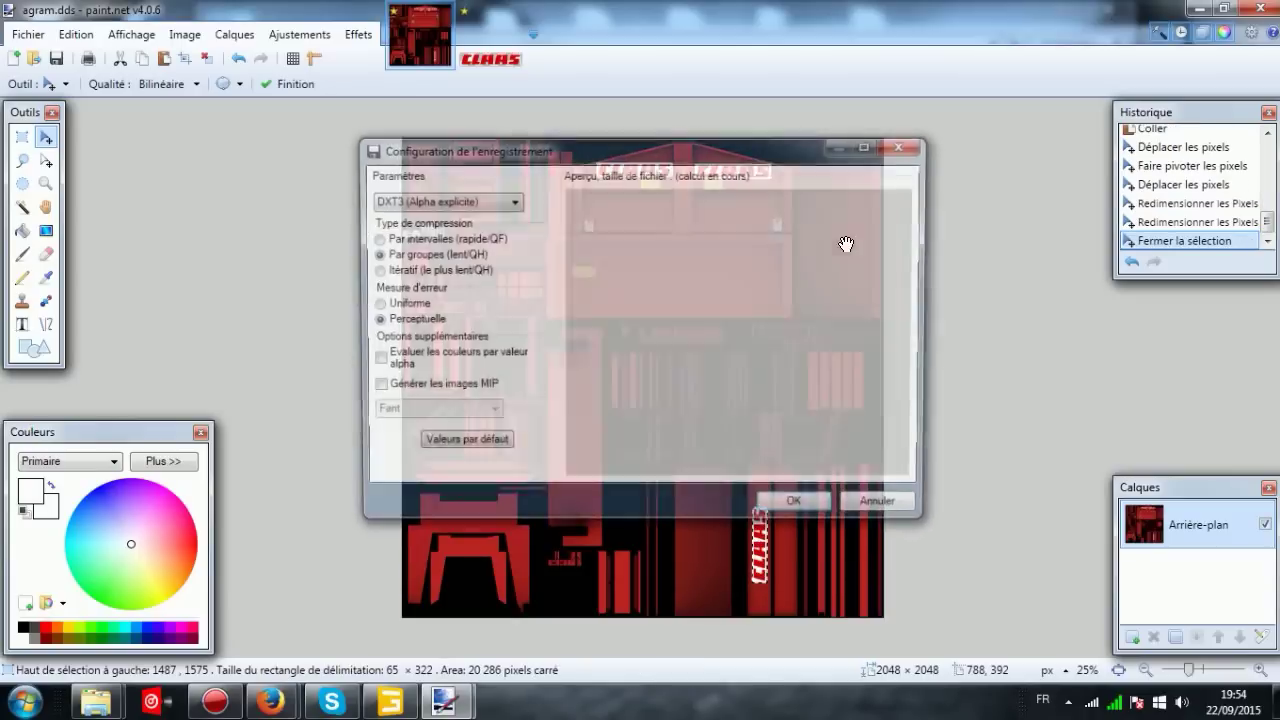
click(777, 507)
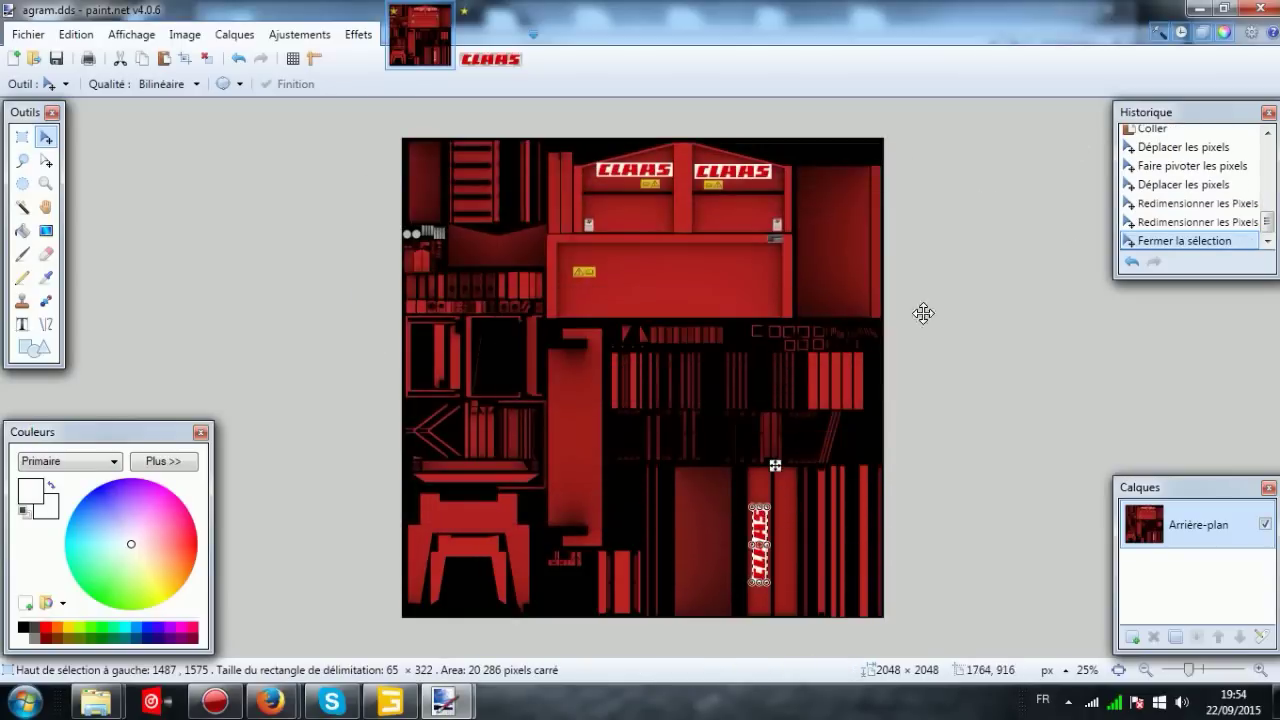
Close paint.net without saving the changes to the CLAAS logo image and return to the Textures folder
key(ctrl+Tab)
key(alt+F4)
click(609, 423)
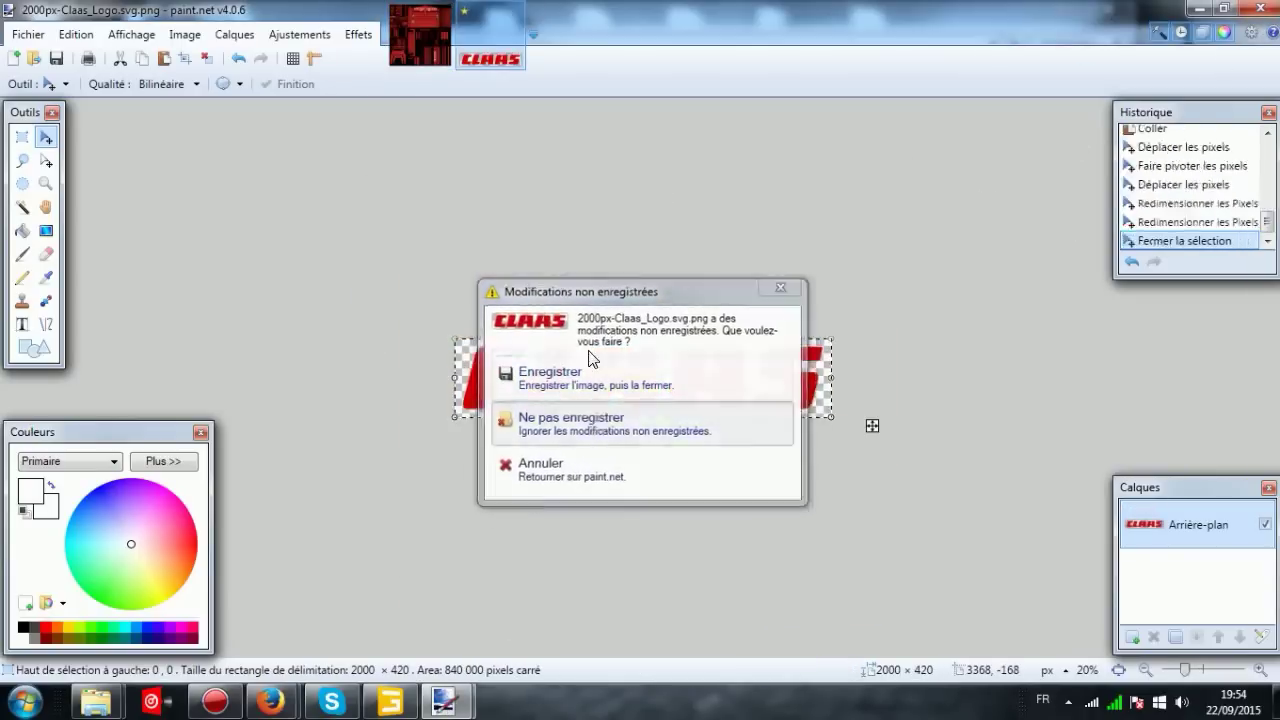
click(609, 423)
click(1106, 10)
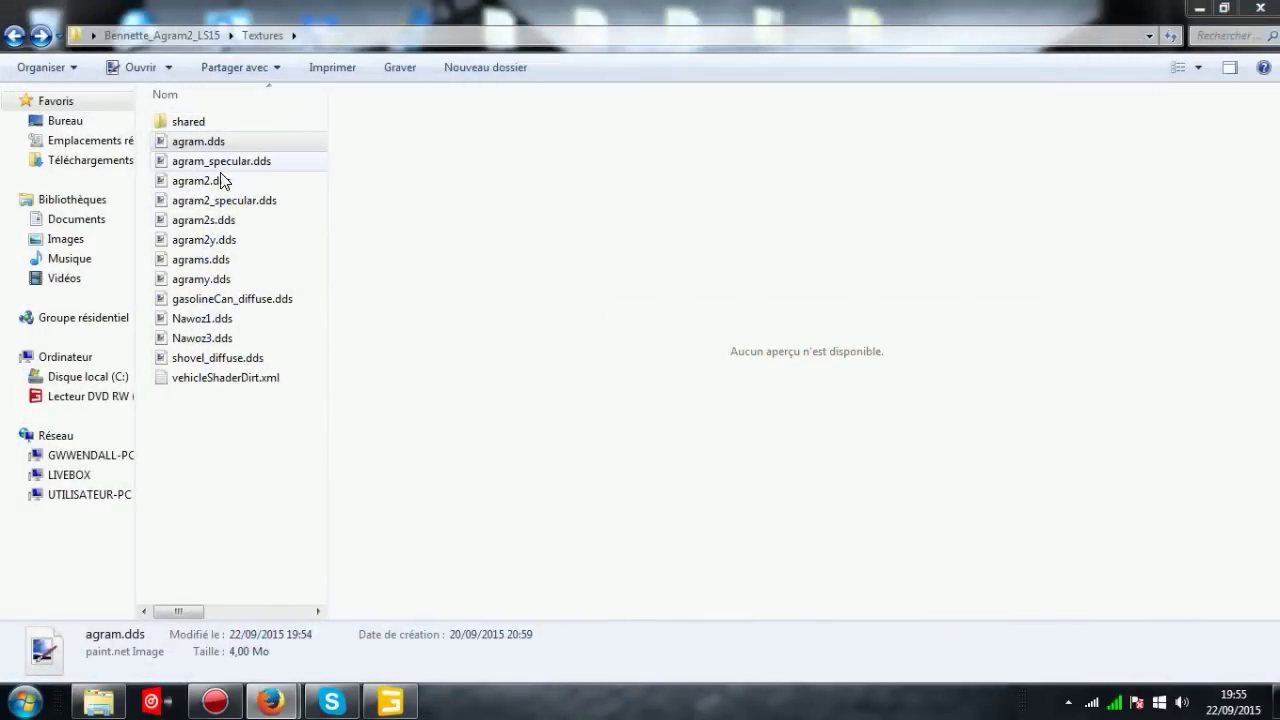
View the Nawoz1.dds and agram2.dds textures and check the agram2s.dds and agram2y.dds files in the Textures folder
double_click(243, 318)
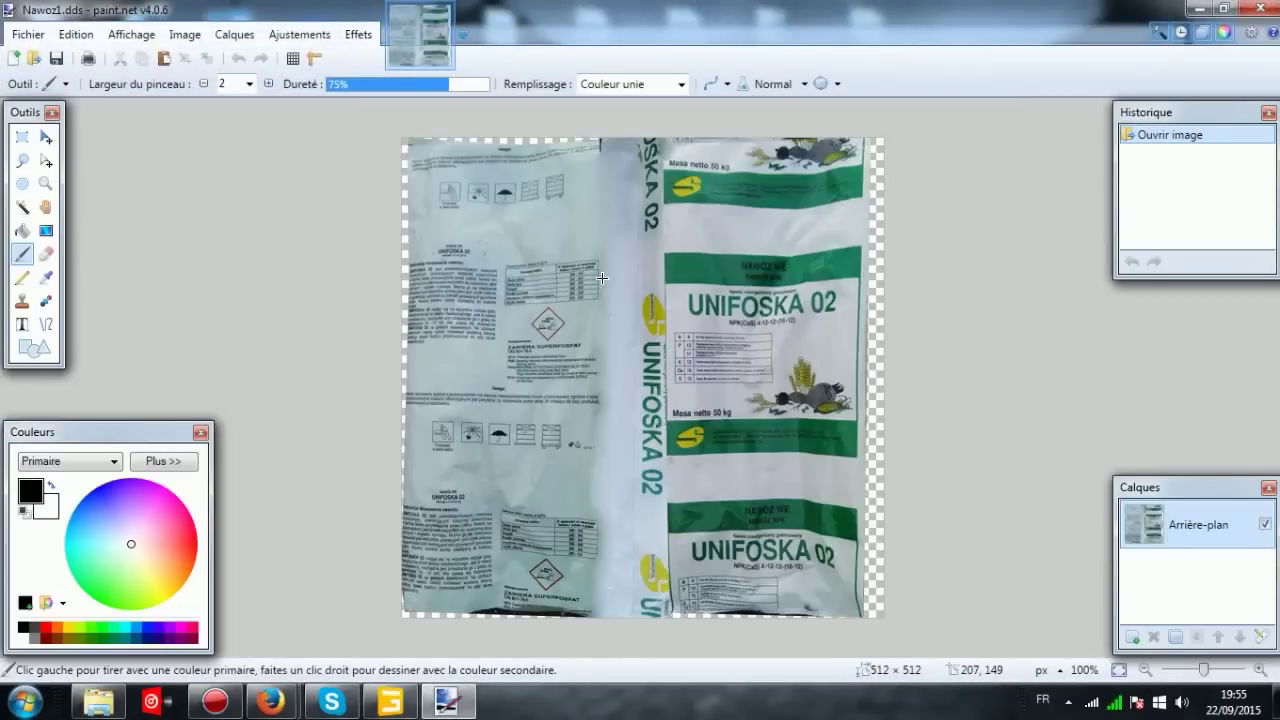
click(1258, 9)
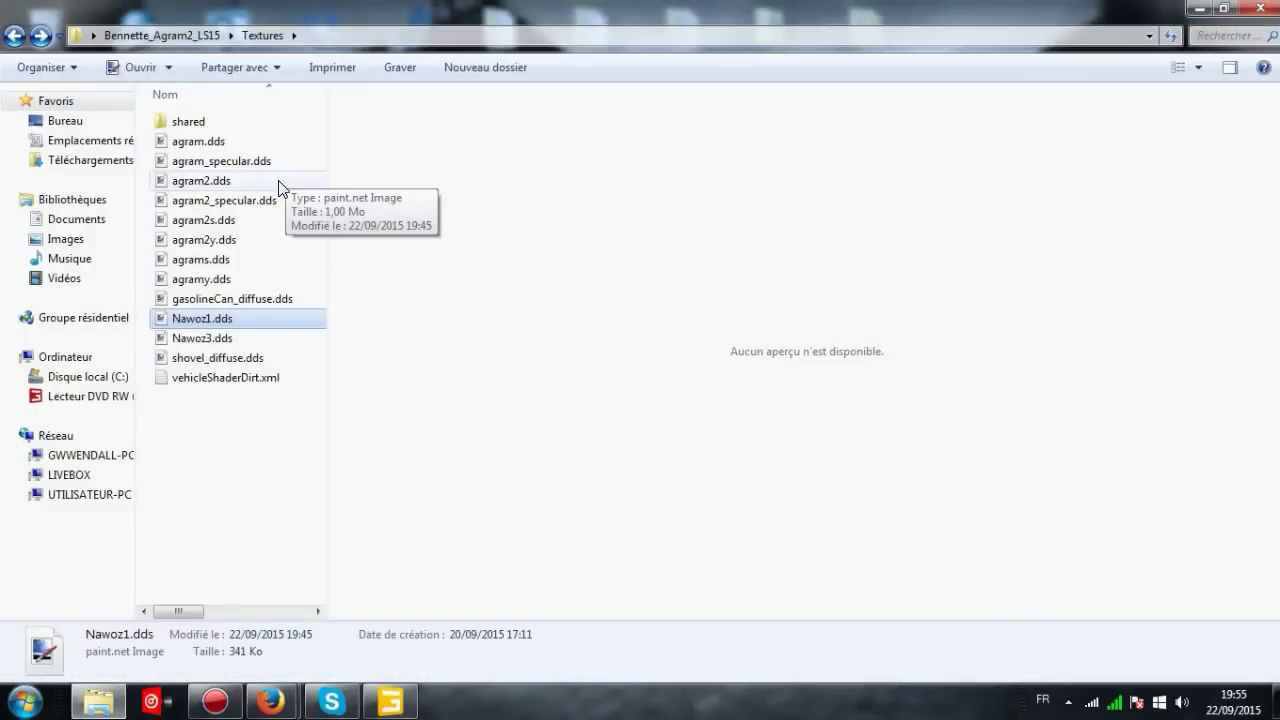
double_click(283, 185)
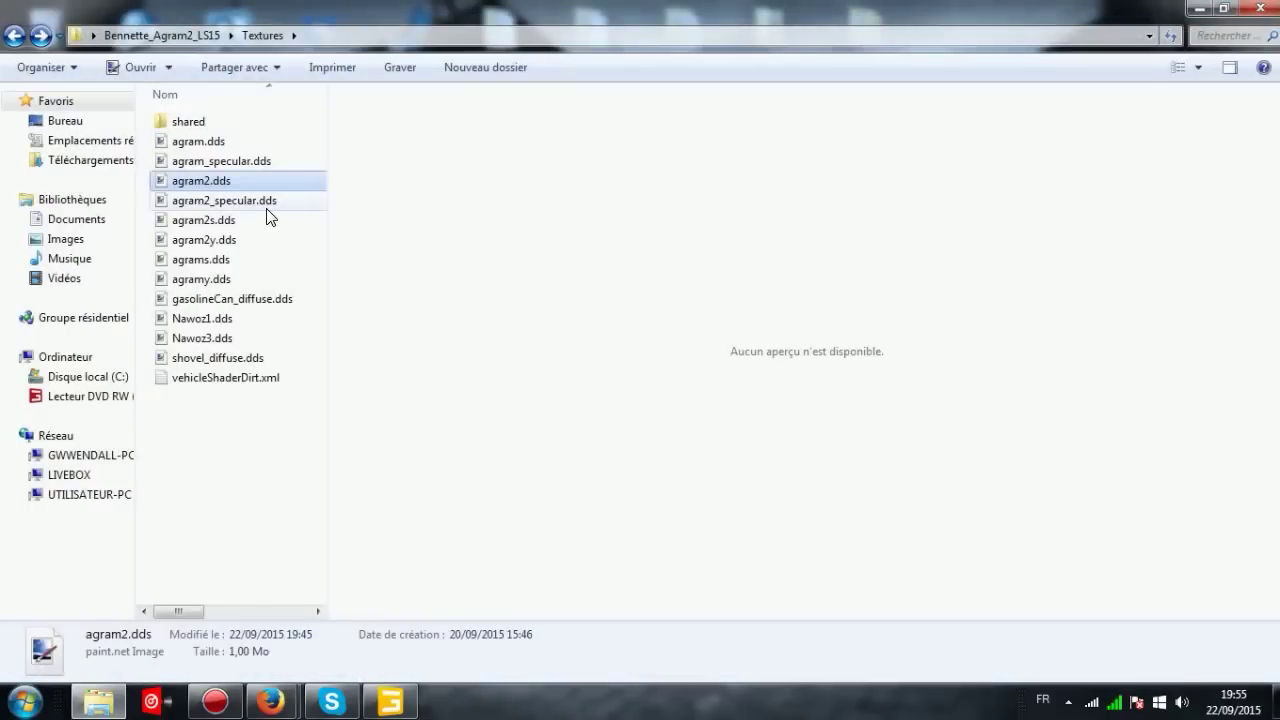
click(262, 217)
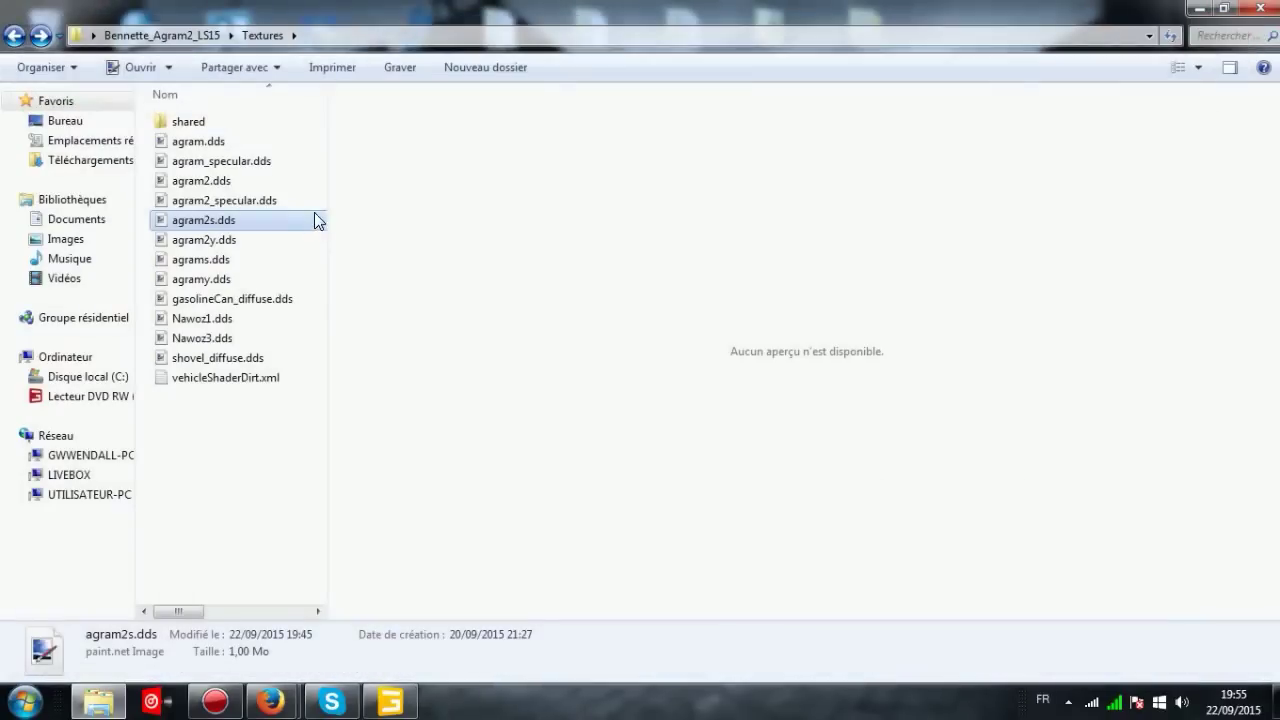
key(Down)
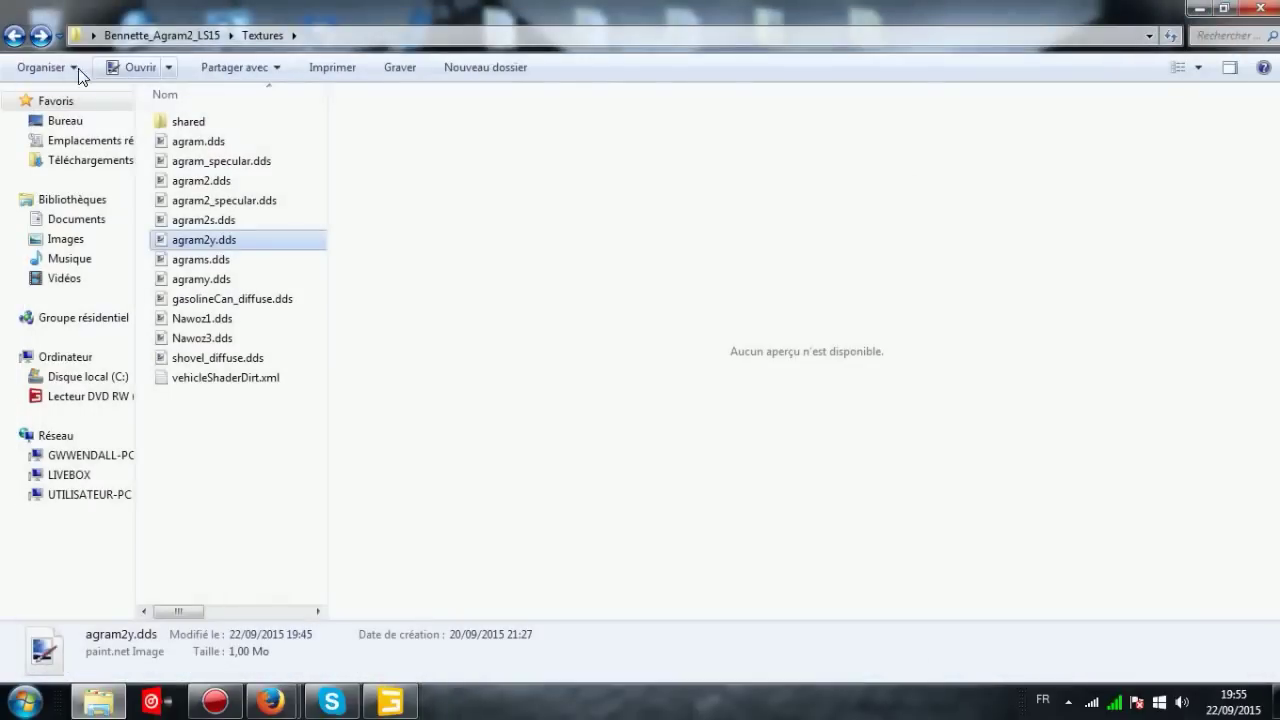
Go up to the Bennette_Agram2_LS15 folder and view the store.dds and store1.dds shop images
key(BackSpace)
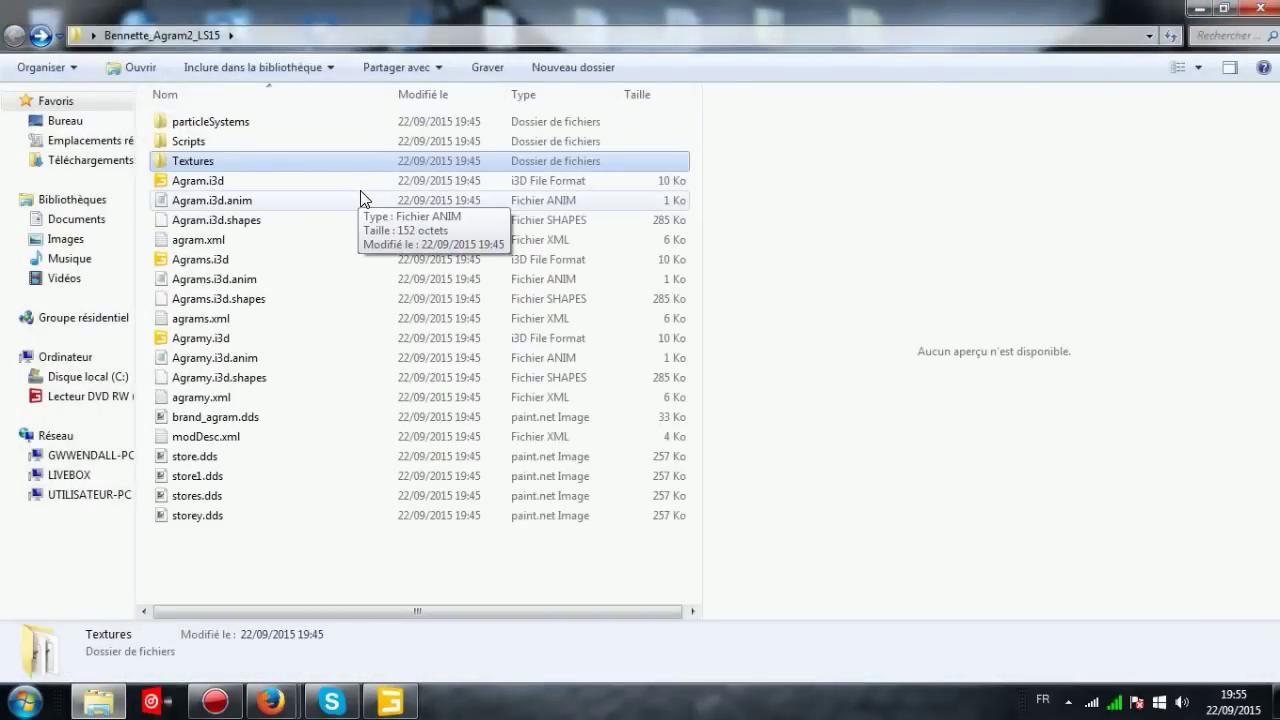
double_click(254, 457)
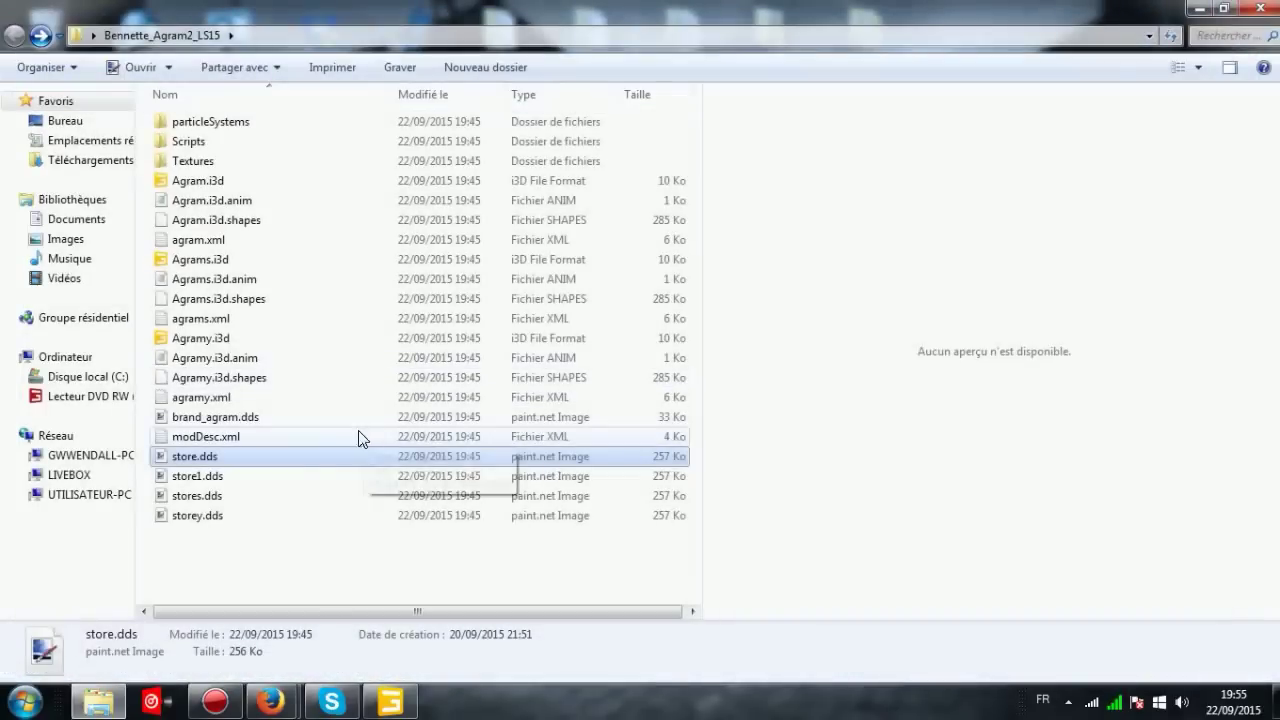
double_click(294, 477)
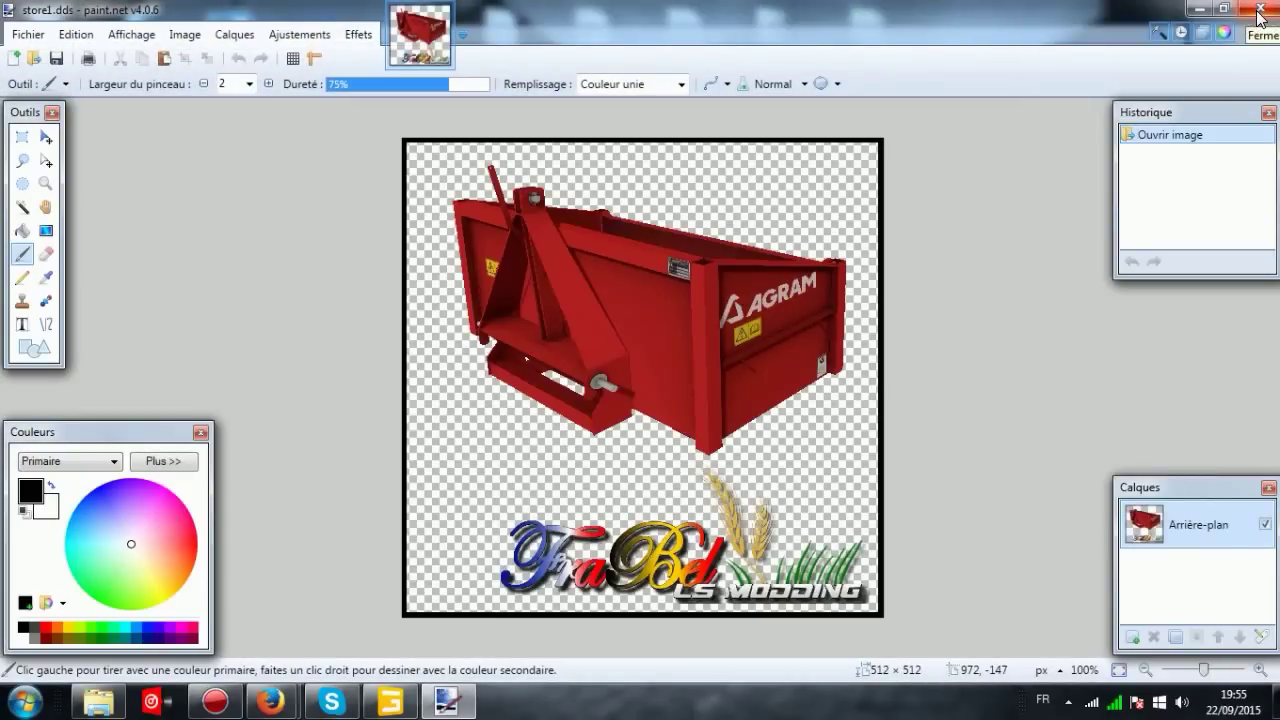
click(1252, 14)
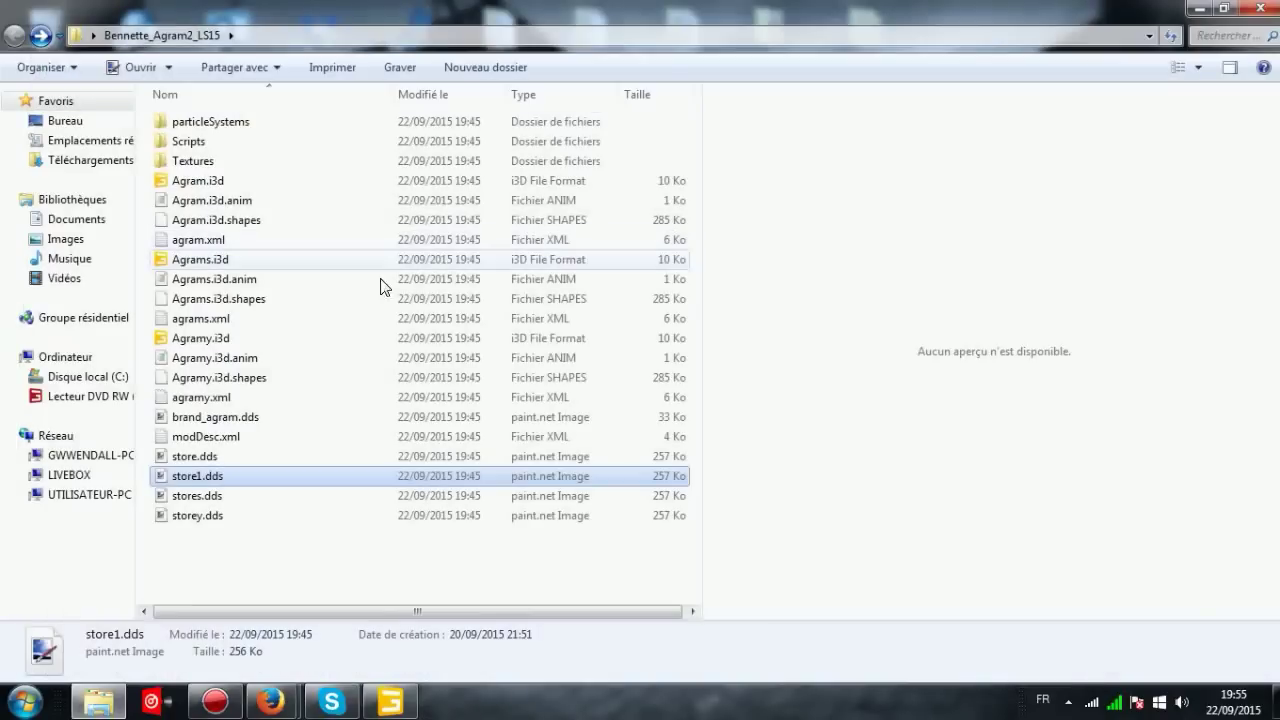
Open brand_agram.dds from the mod folder and erase the entire AGRAM logo from its canvas
double_click(263, 416)
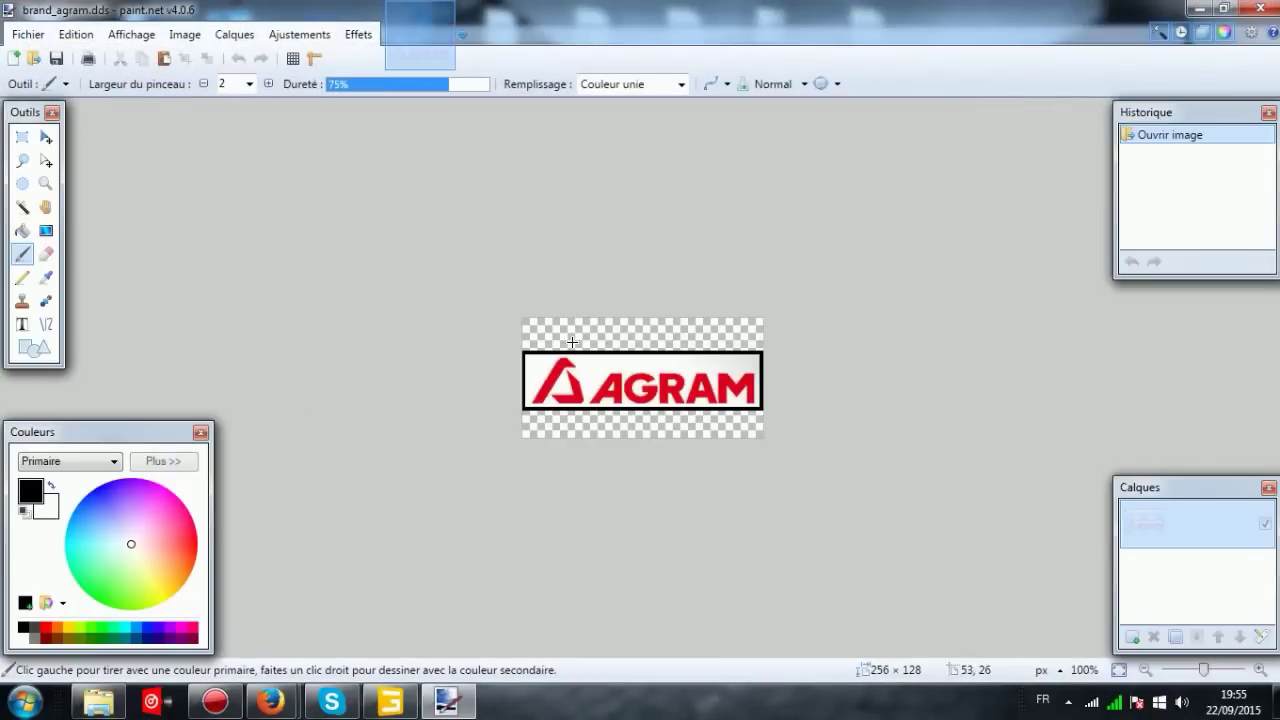
drag(672, 378, 890, 452)
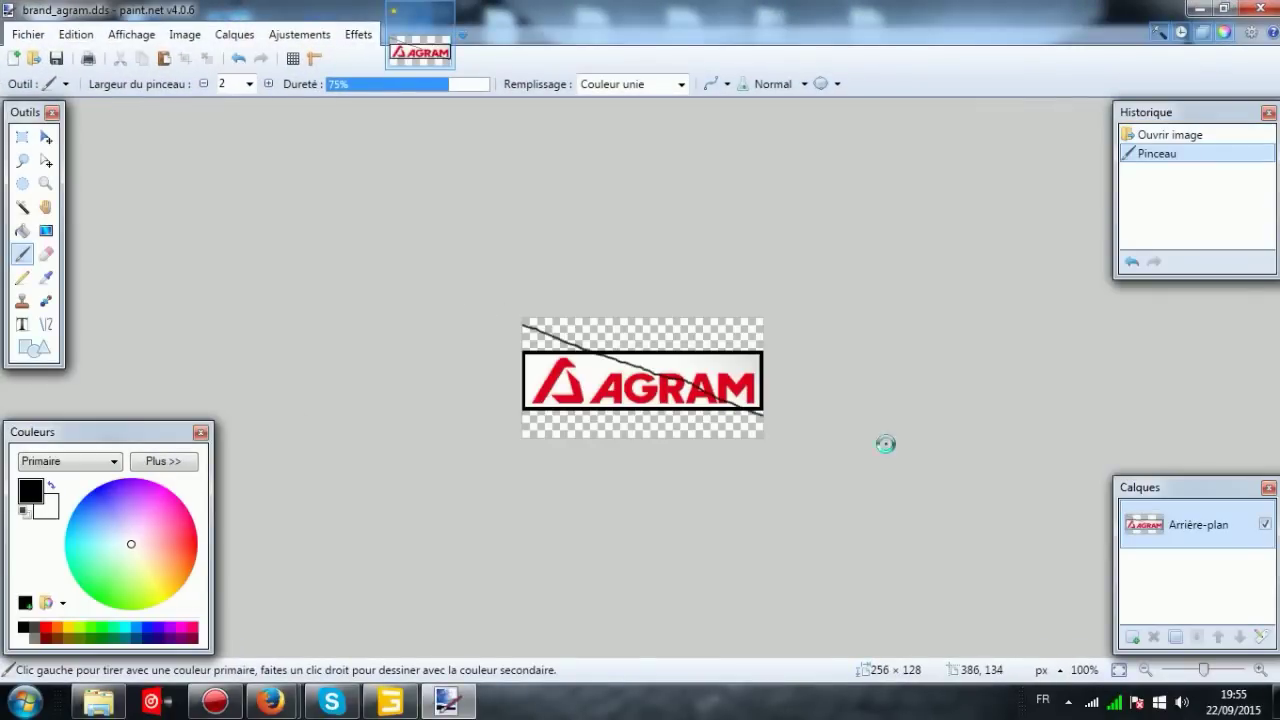
key(ctrl+z)
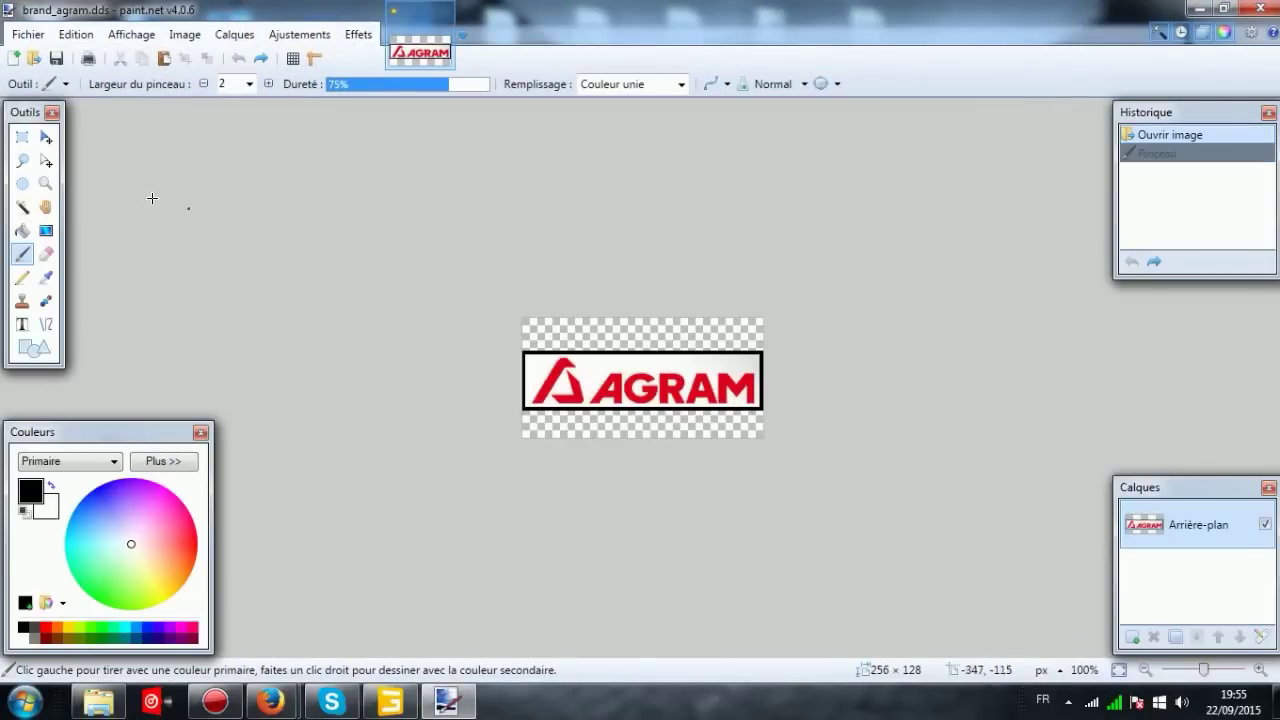
click(22, 207)
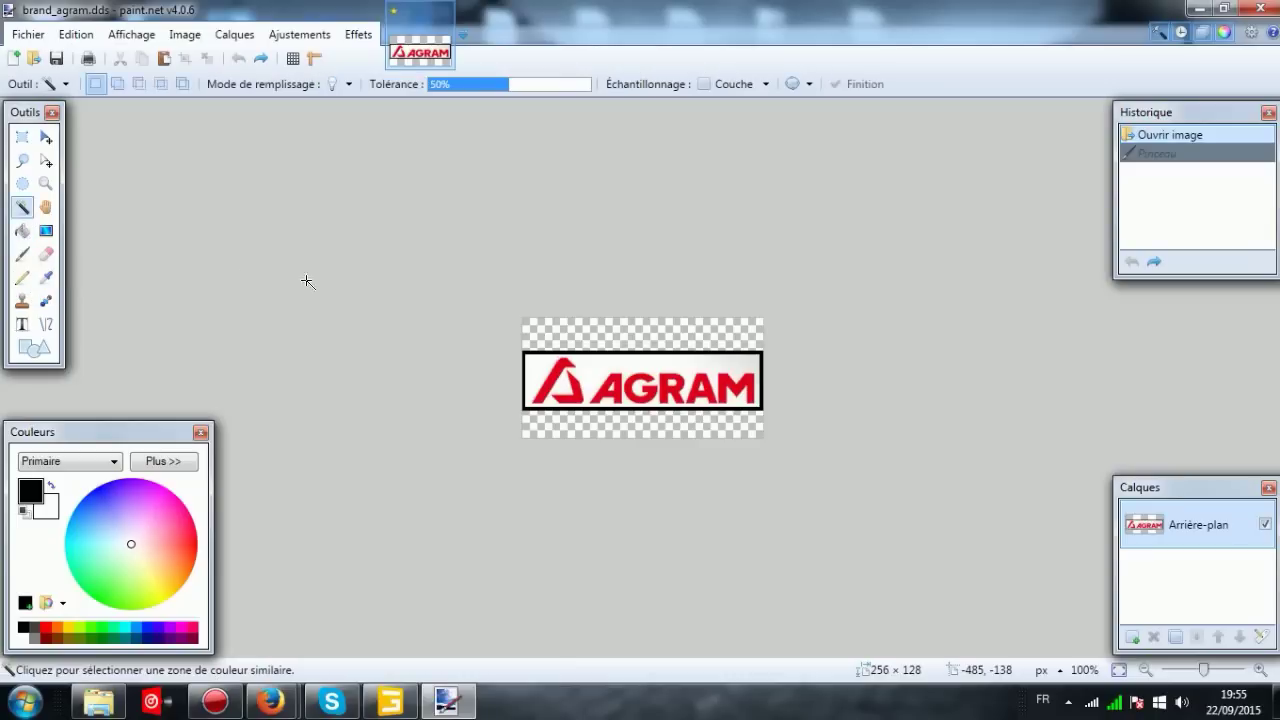
click(22, 138)
drag(423, 288, 1112, 518)
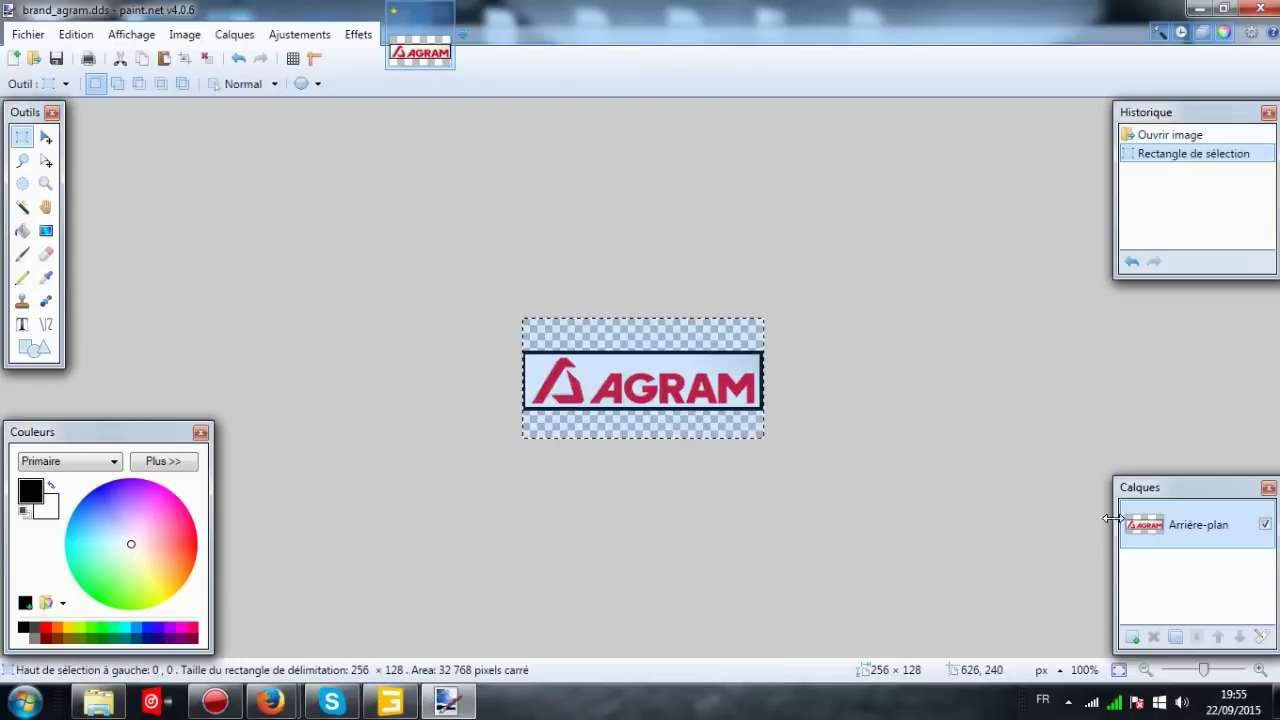
key(Delete)
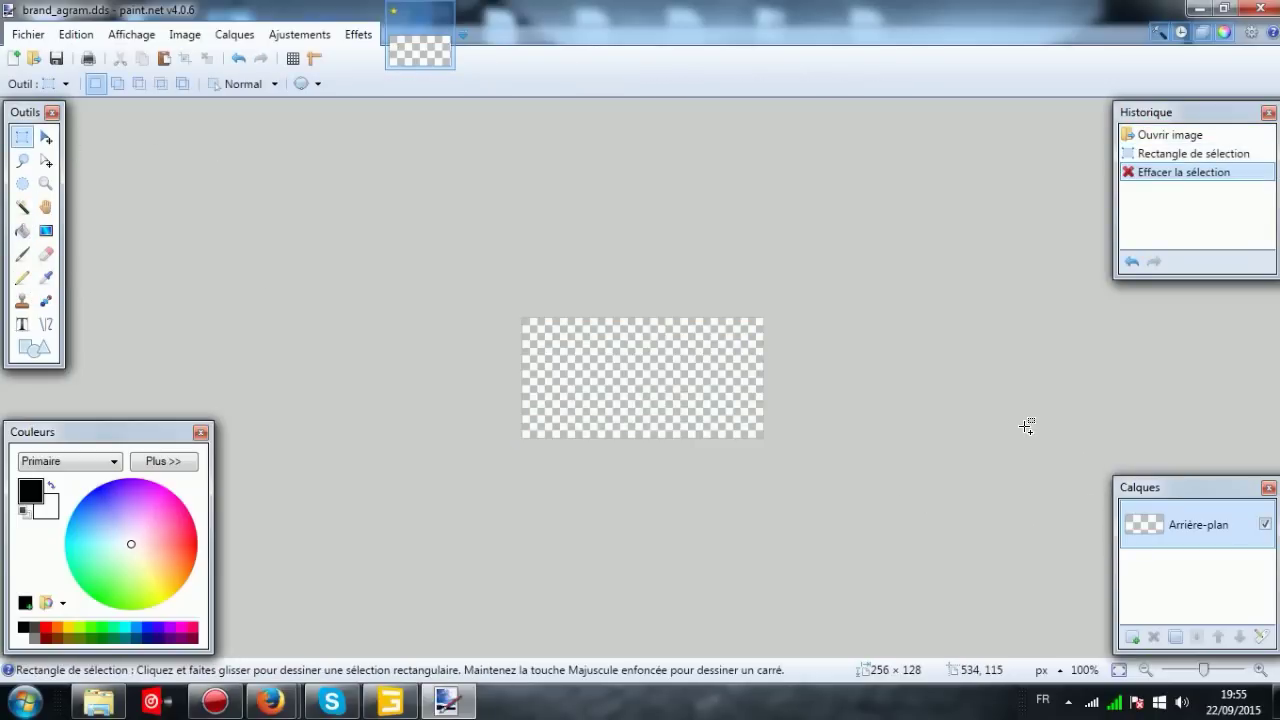
Paste the CLAAS logo without enlarging the canvas, centre it and resize it to about 268 × 72 pixels
key(ctrl+v)
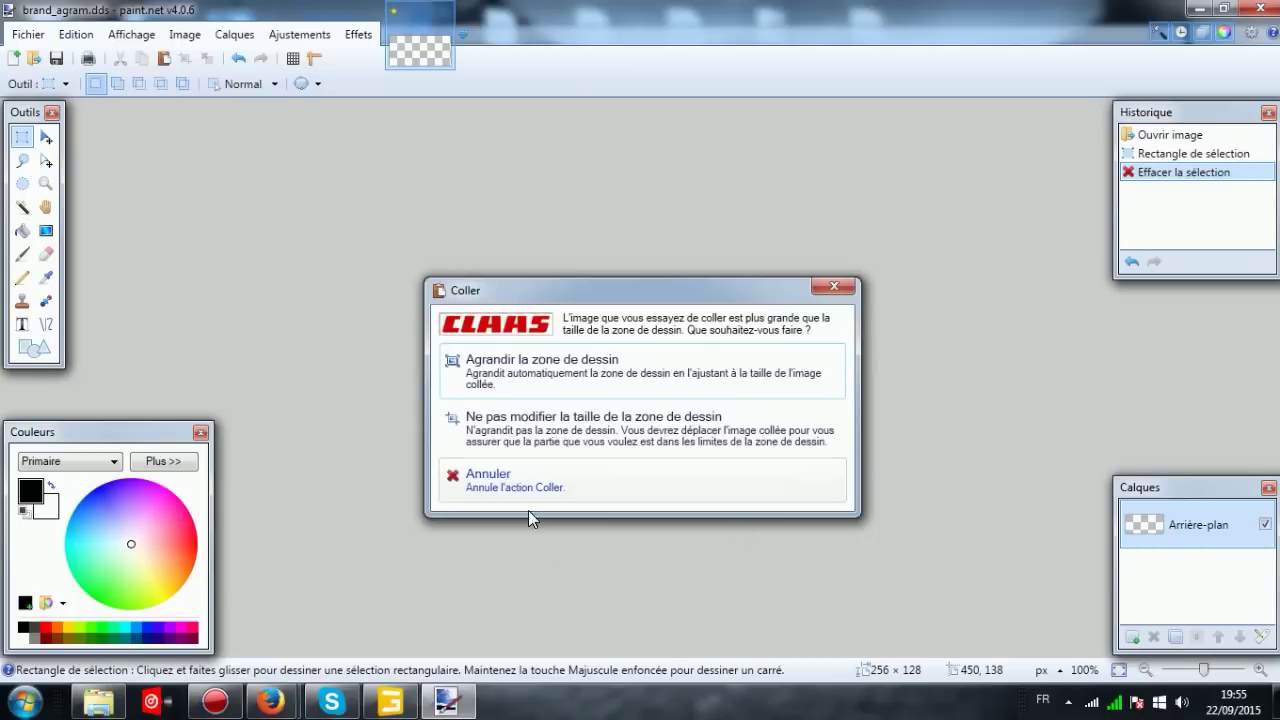
click(652, 428)
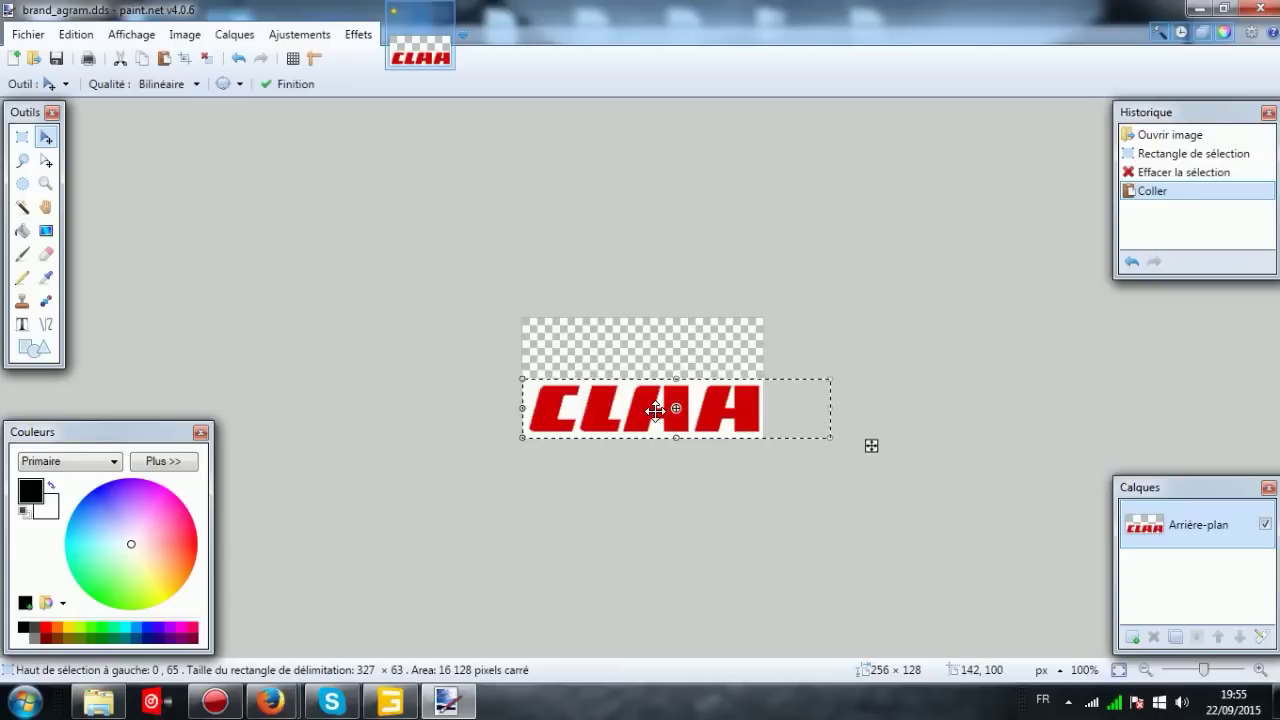
drag(629, 413, 624, 385)
drag(823, 379, 768, 381)
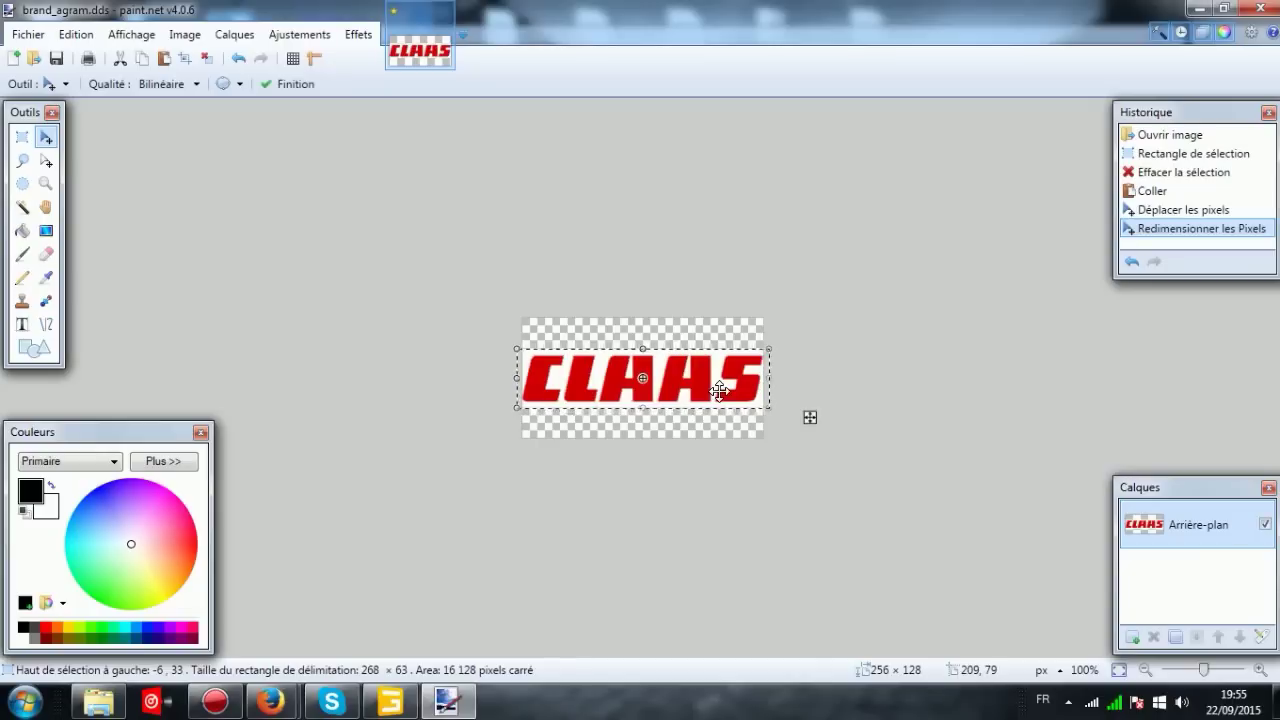
drag(642, 348, 642, 342)
drag(642, 411, 642, 413)
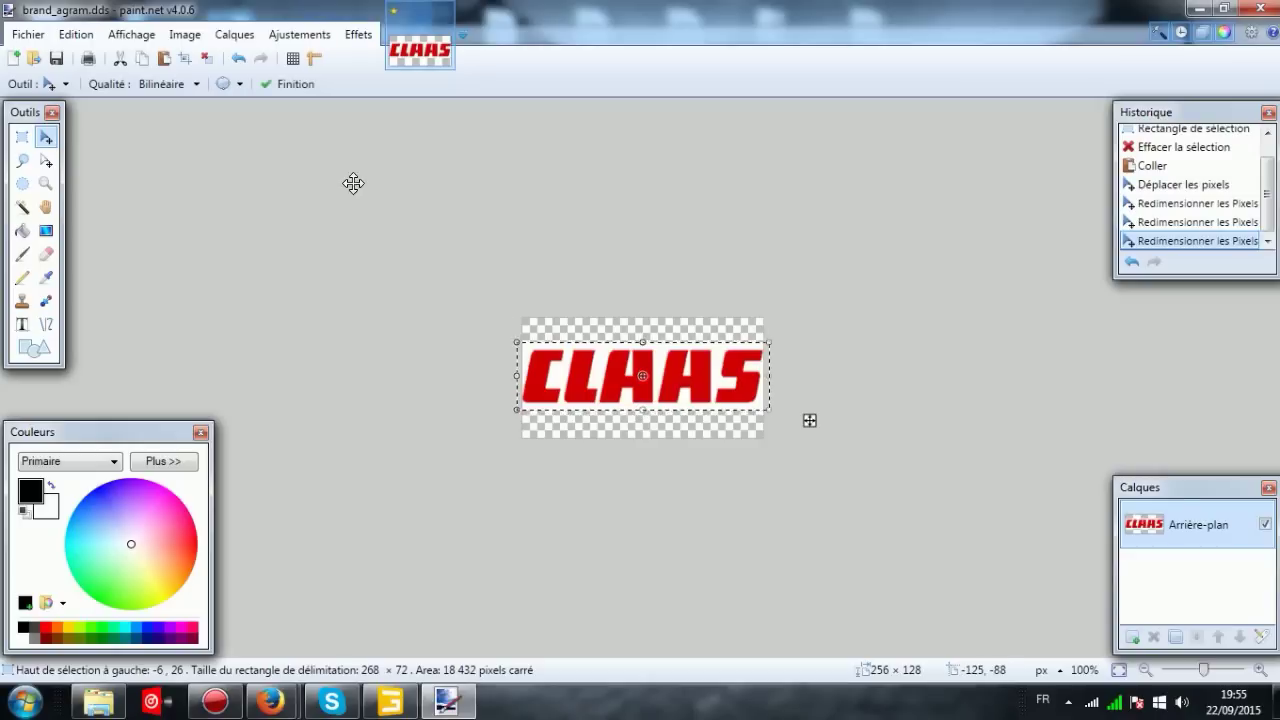
Save brand_agram.dds with the offered save settings and return to the Bennette_Agram2_LS15 folder
key(ctrl+s)
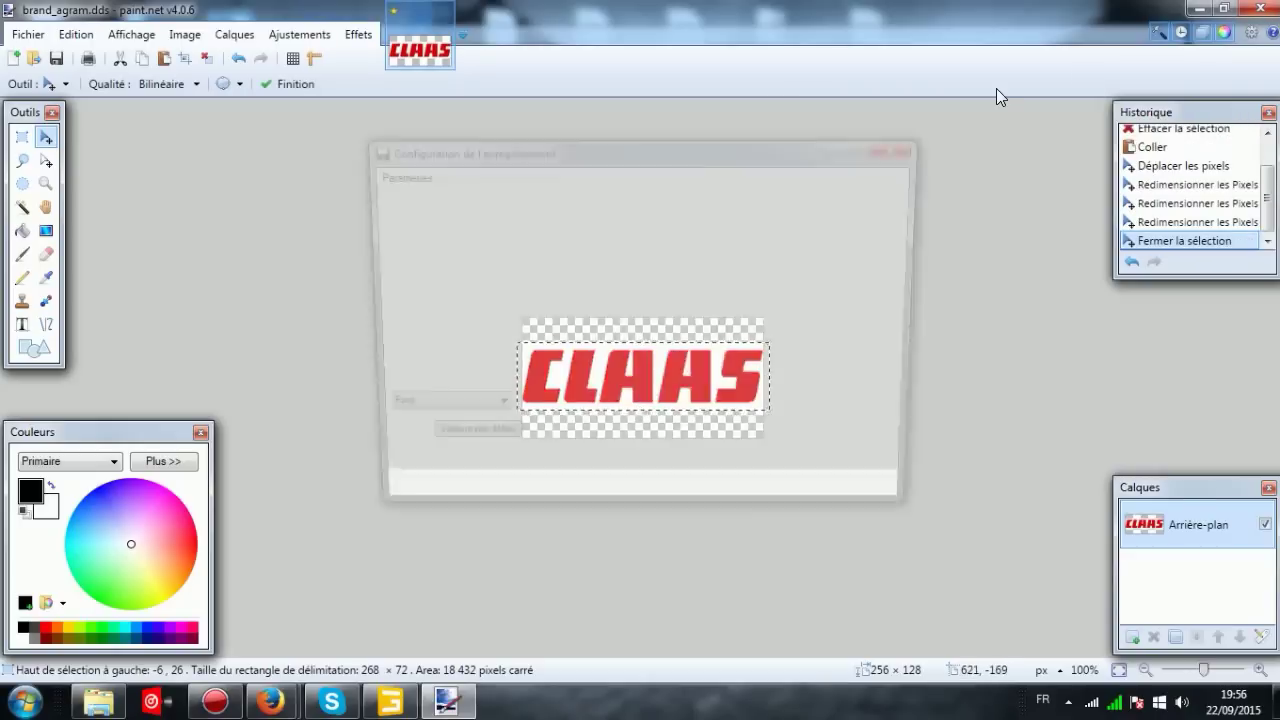
click(780, 510)
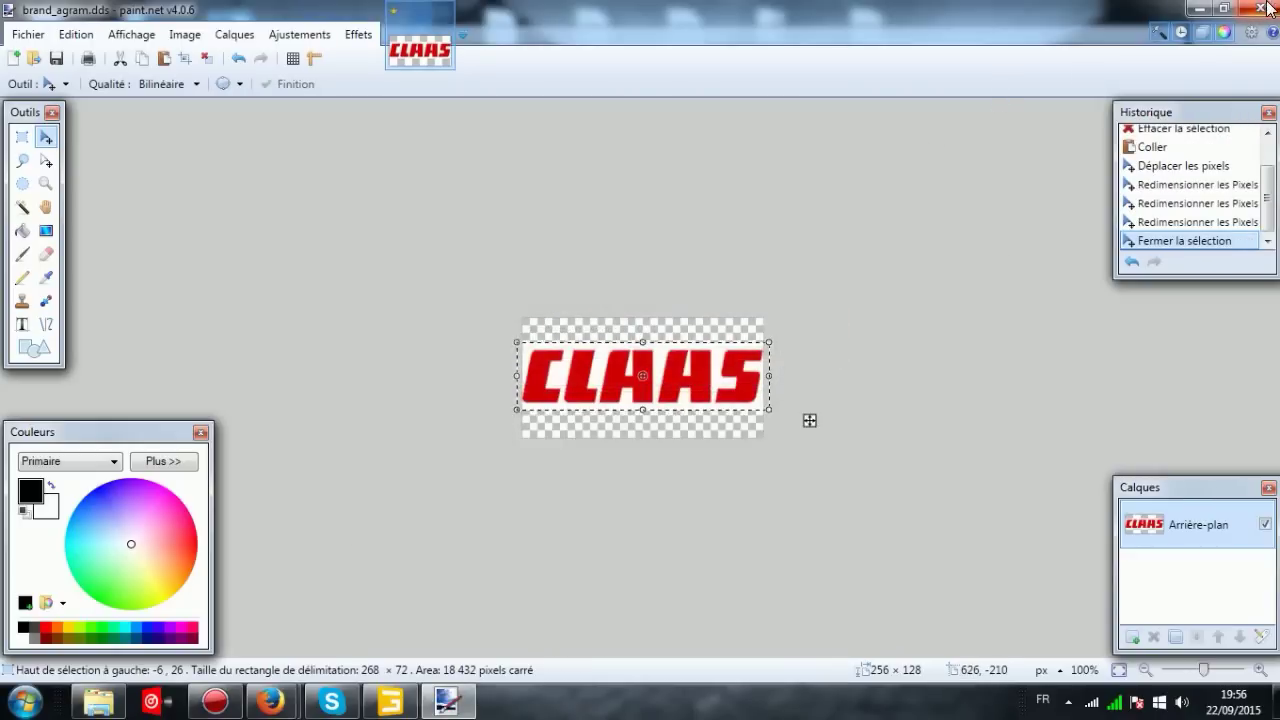
key(alt+Tab)
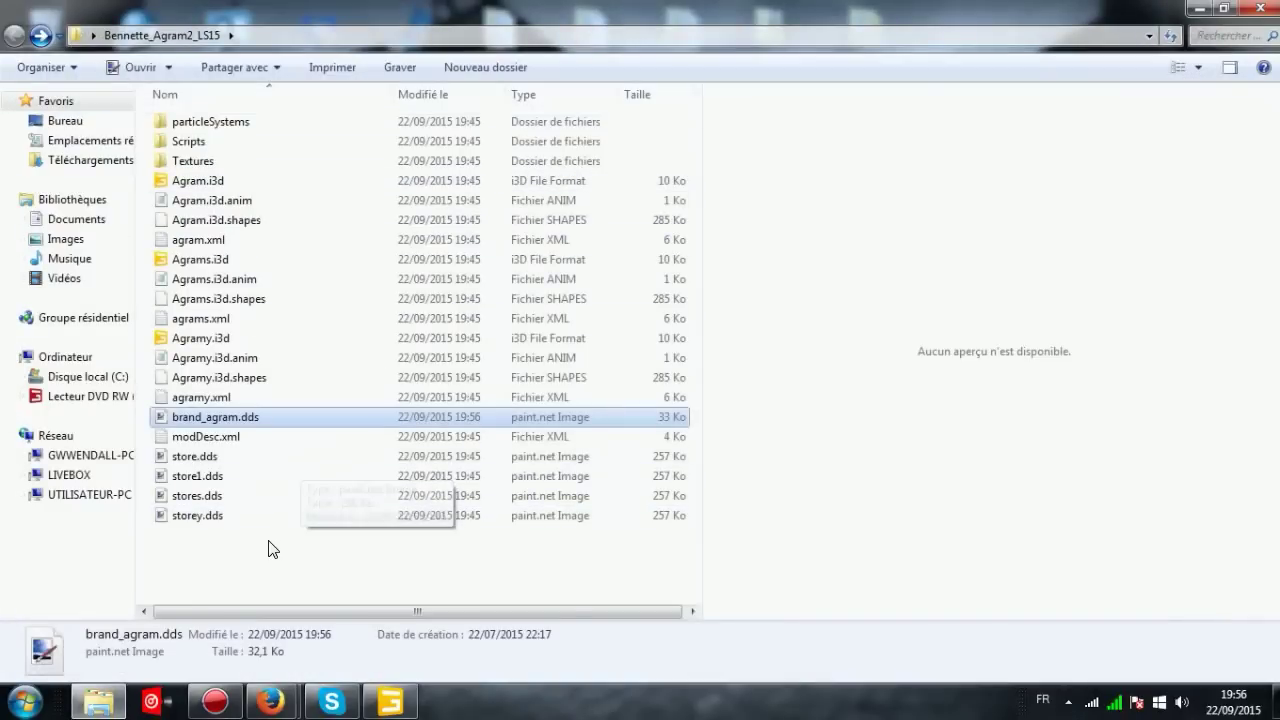